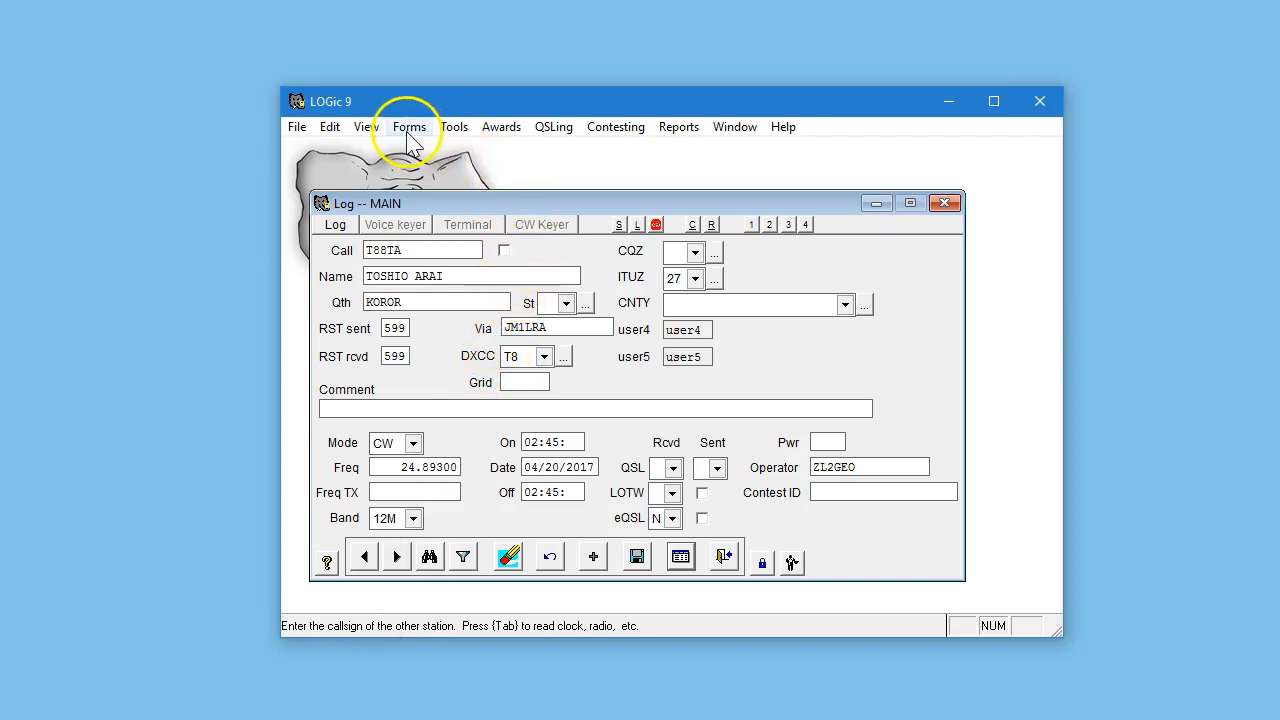
click(453, 133)
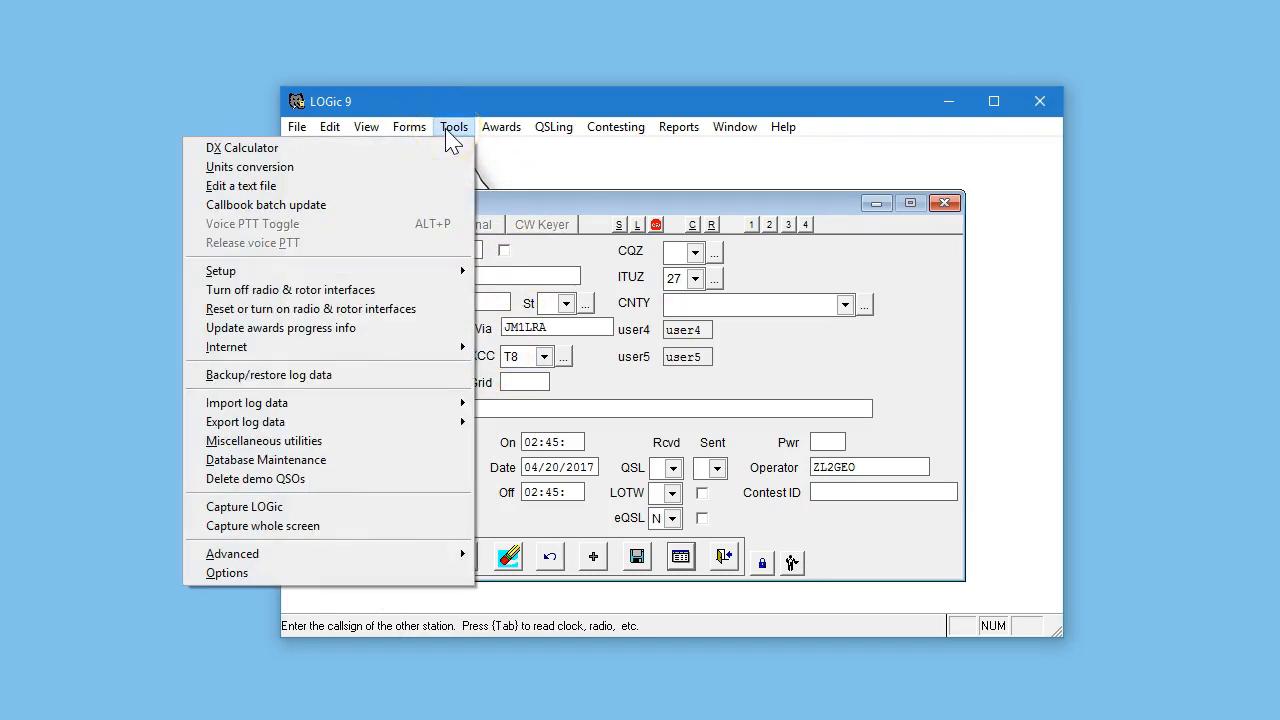
click(550, 138)
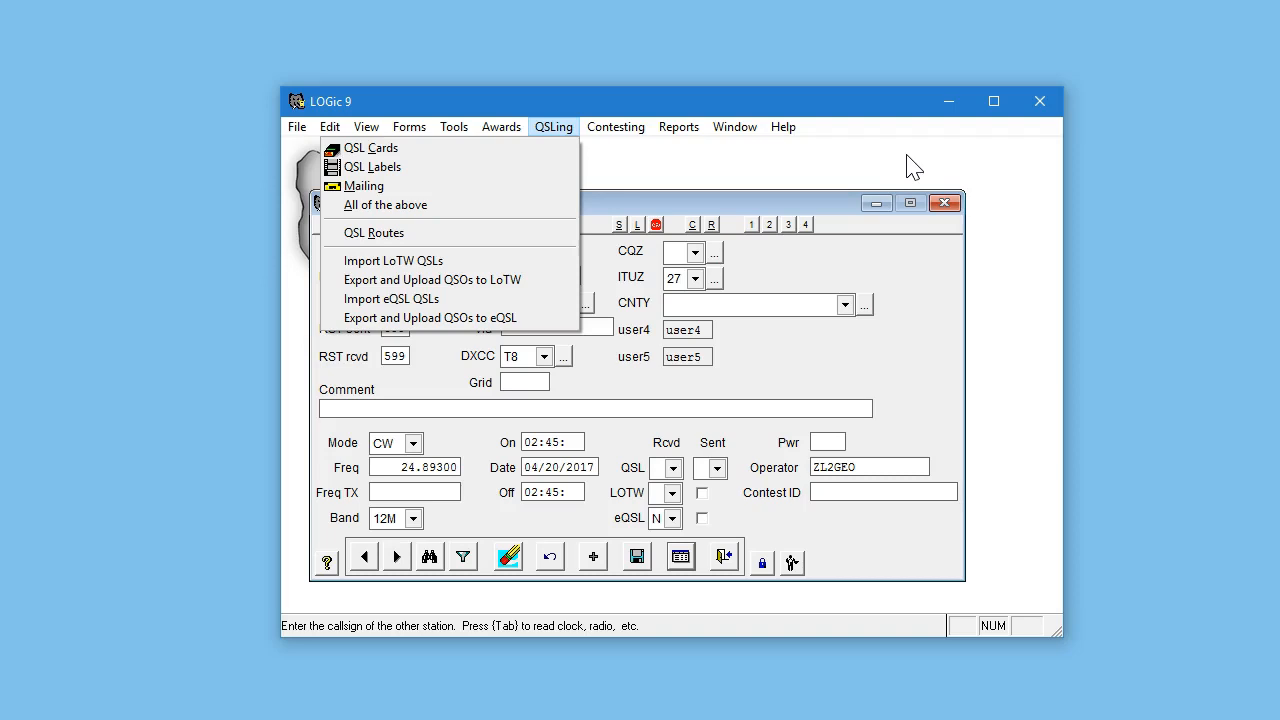
click(453, 127)
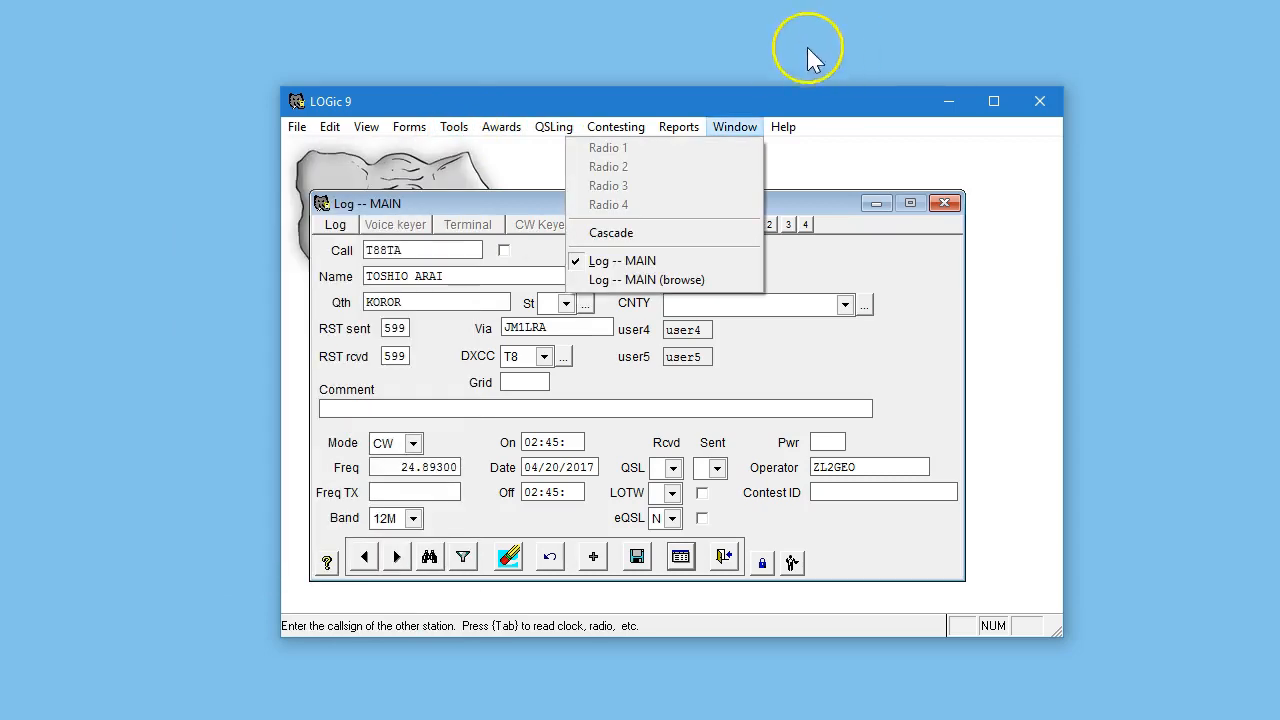
click(735, 127)
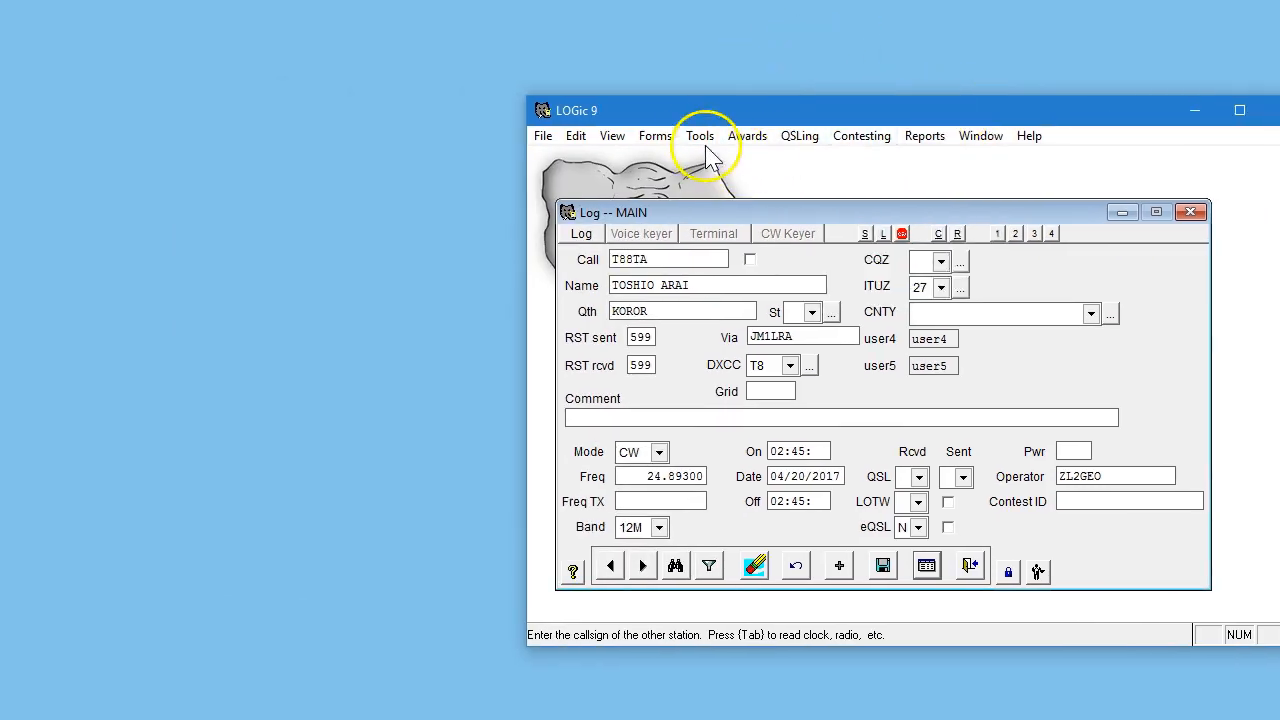
Start a log data export in the ADIF, XML, xBase, ASCII and other generic formats, and move the Export dialog into full view
click(453, 127)
mouse_move(630, 432)
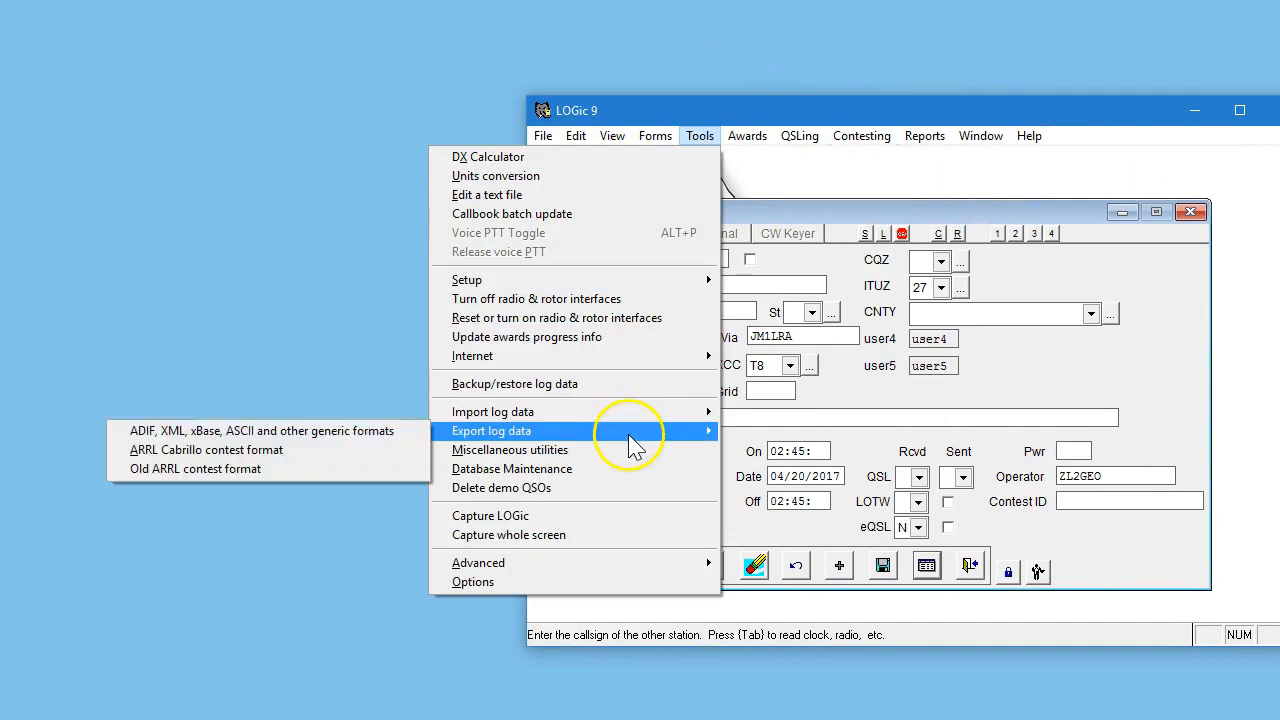
click(263, 437)
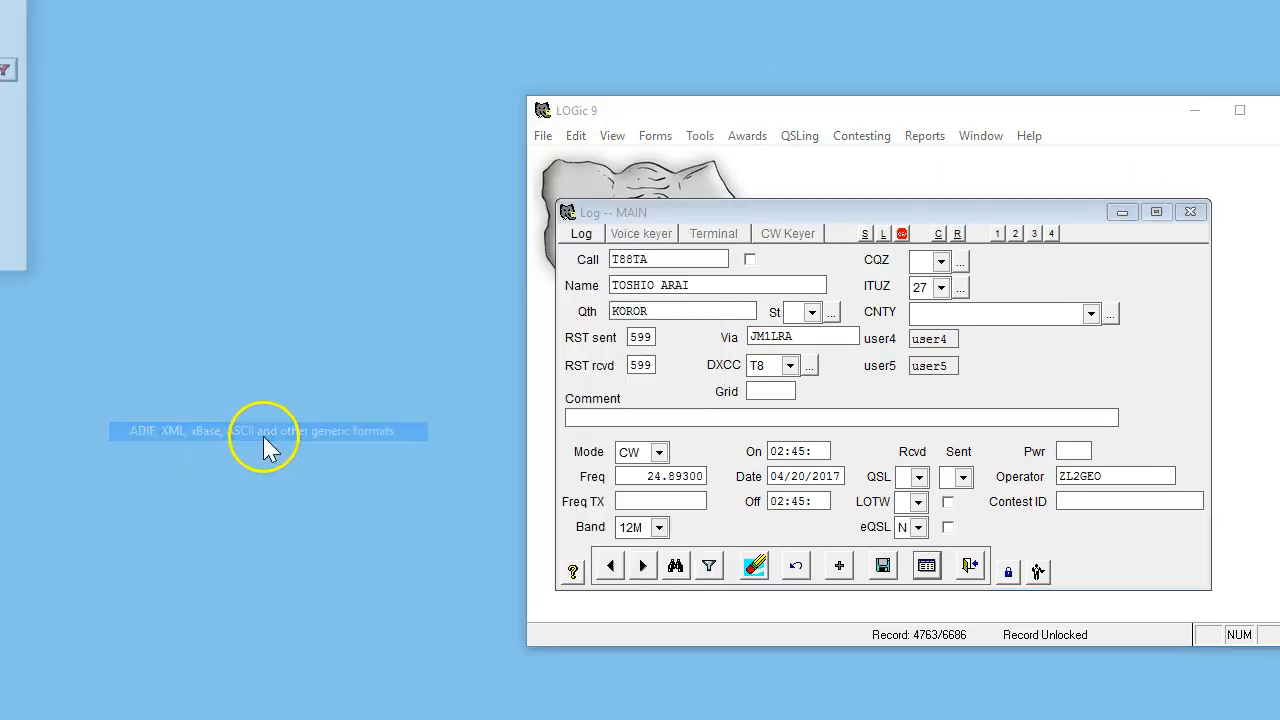
drag(5, 5, 386, 157)
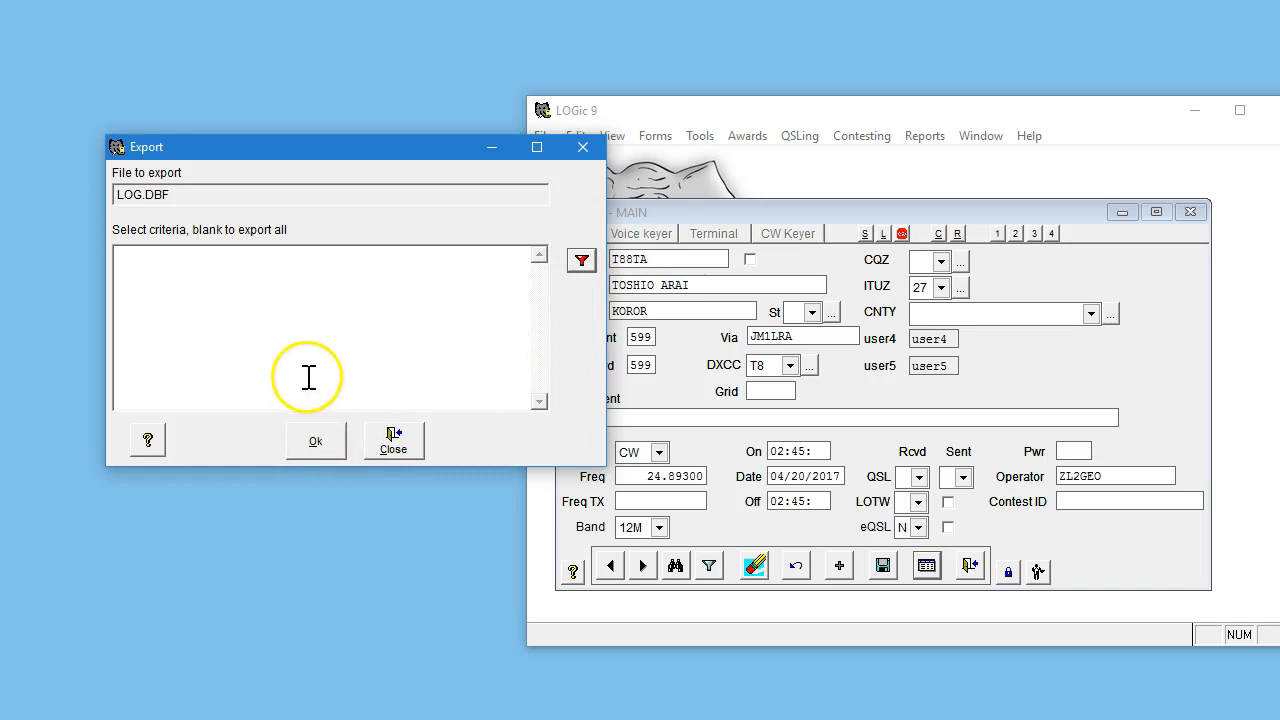
Open the export filter and require Qso Date to be greater than or equal to 01/01/17
click(581, 261)
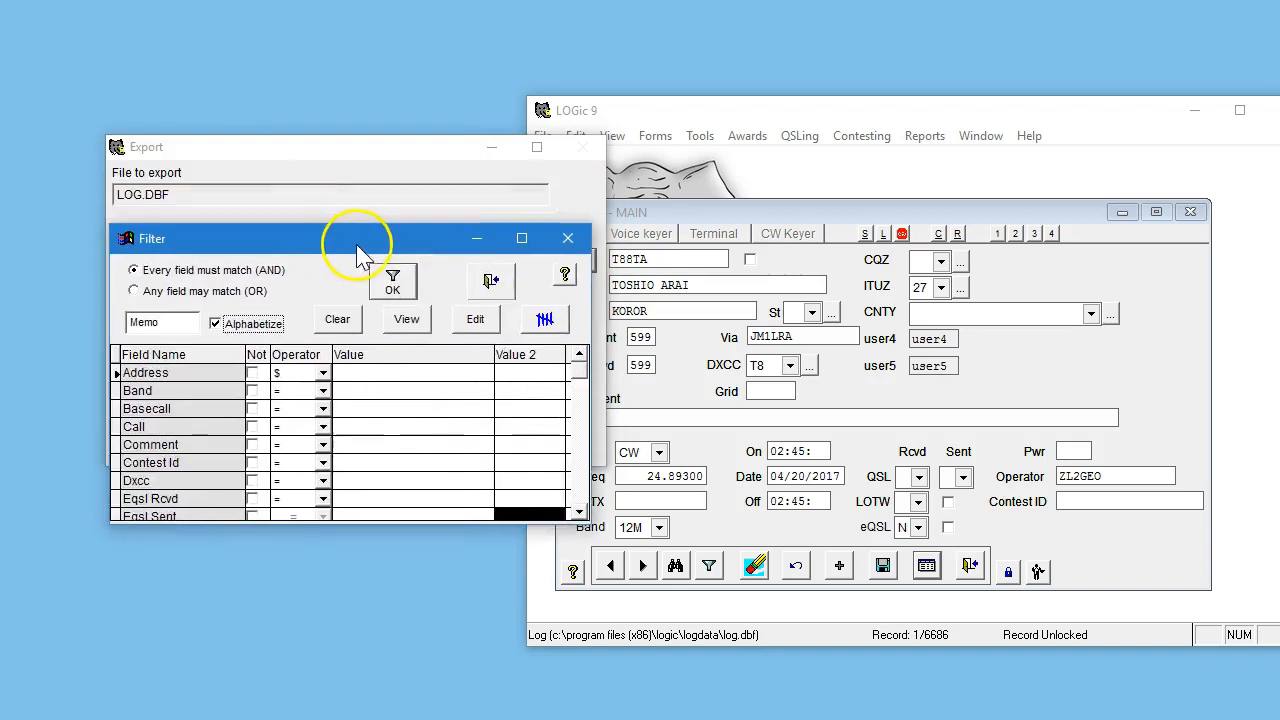
click(582, 447)
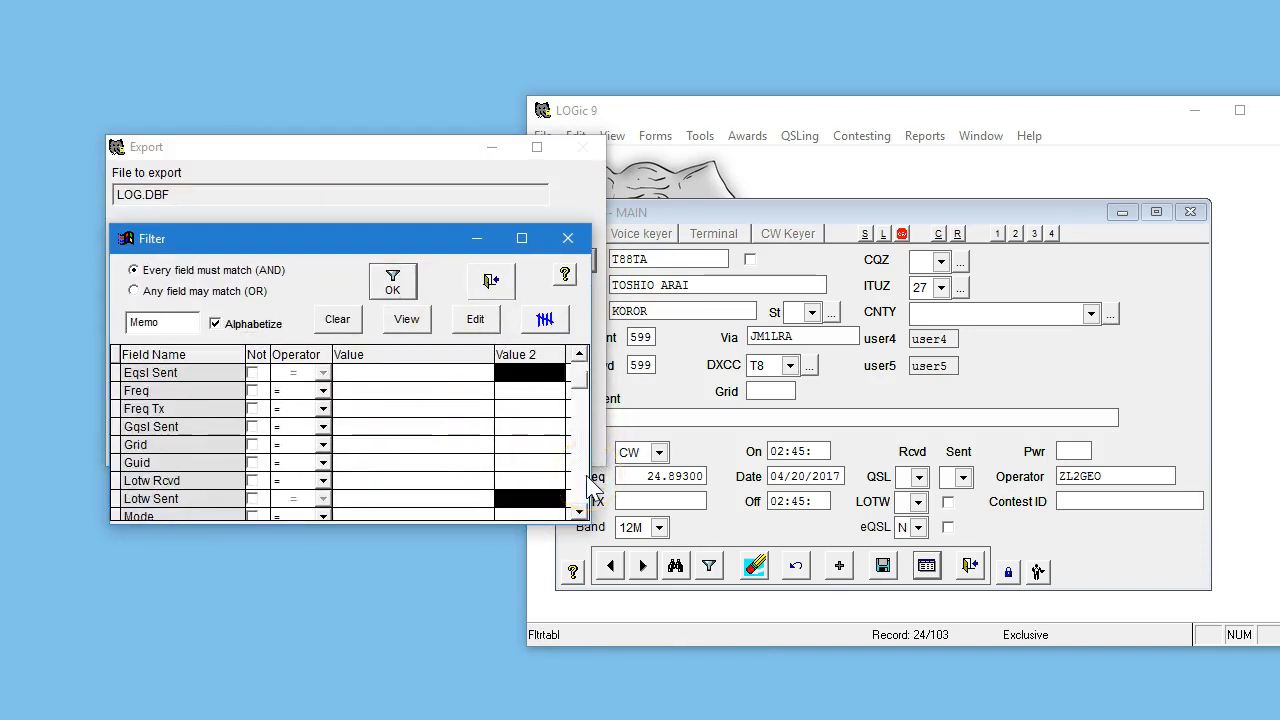
click(579, 482)
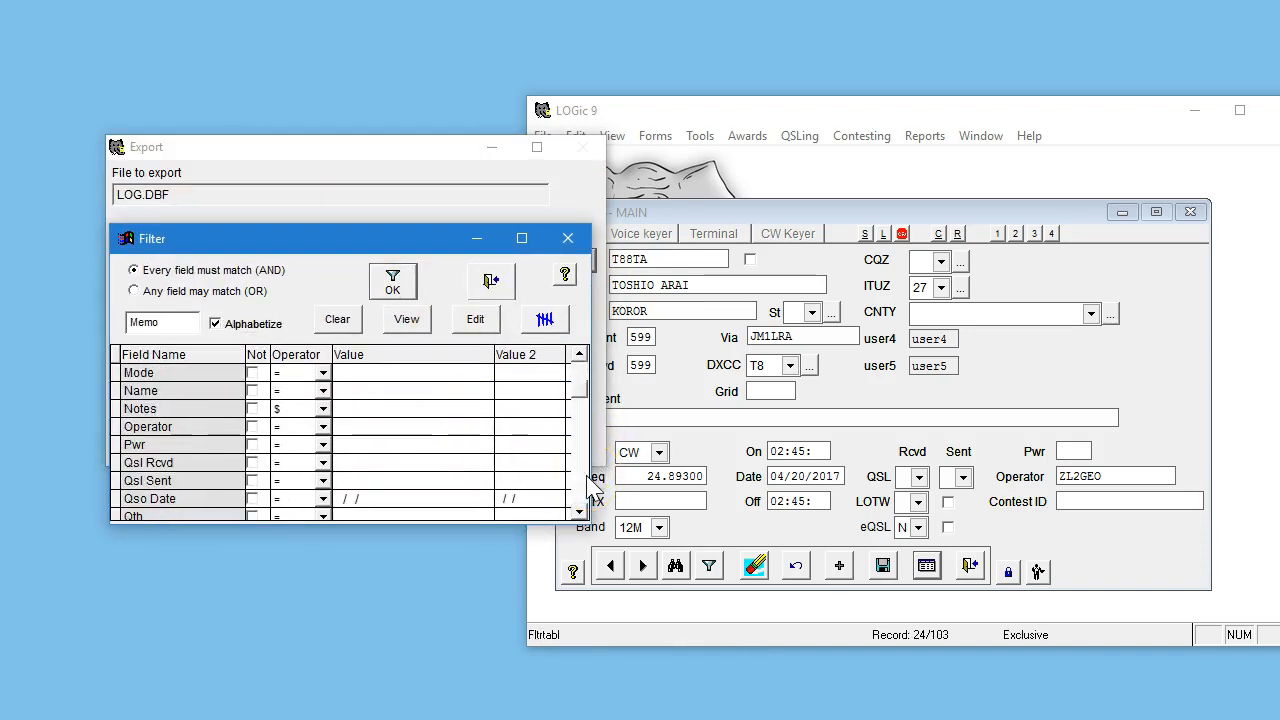
click(322, 481)
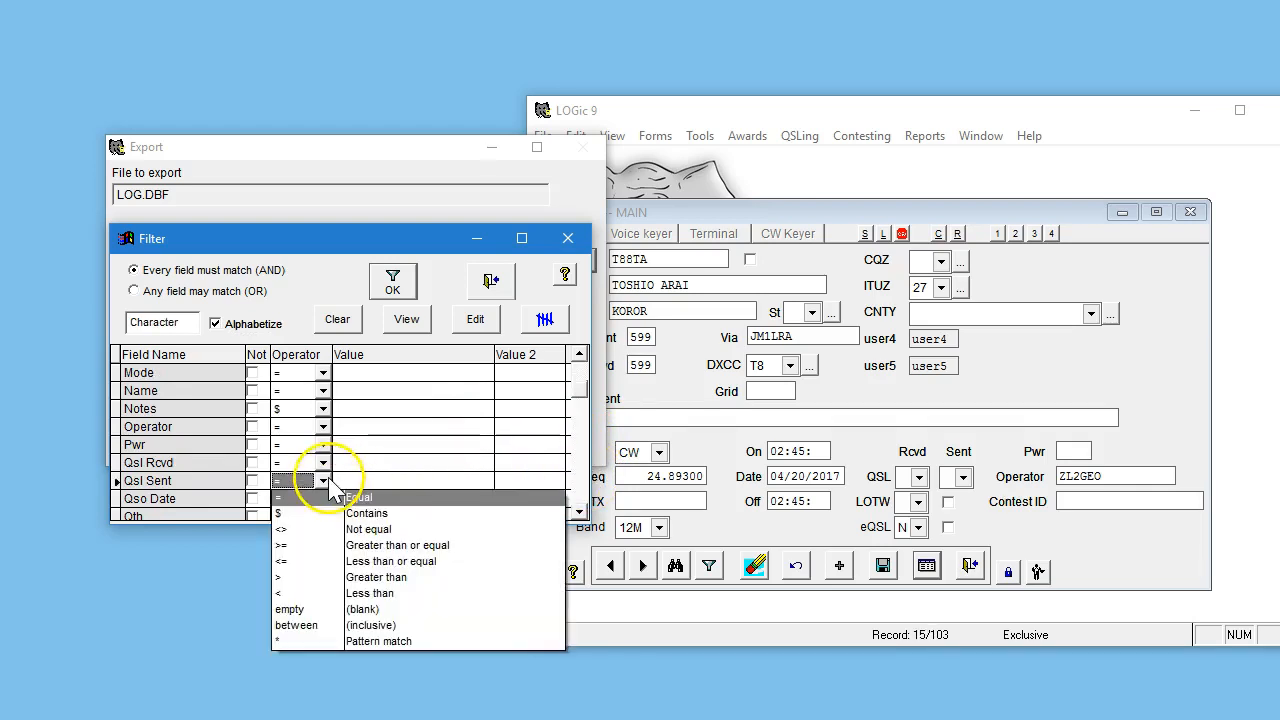
click(242, 508)
scroll(330, 467, down, 2)
scroll(331, 470, up, 2)
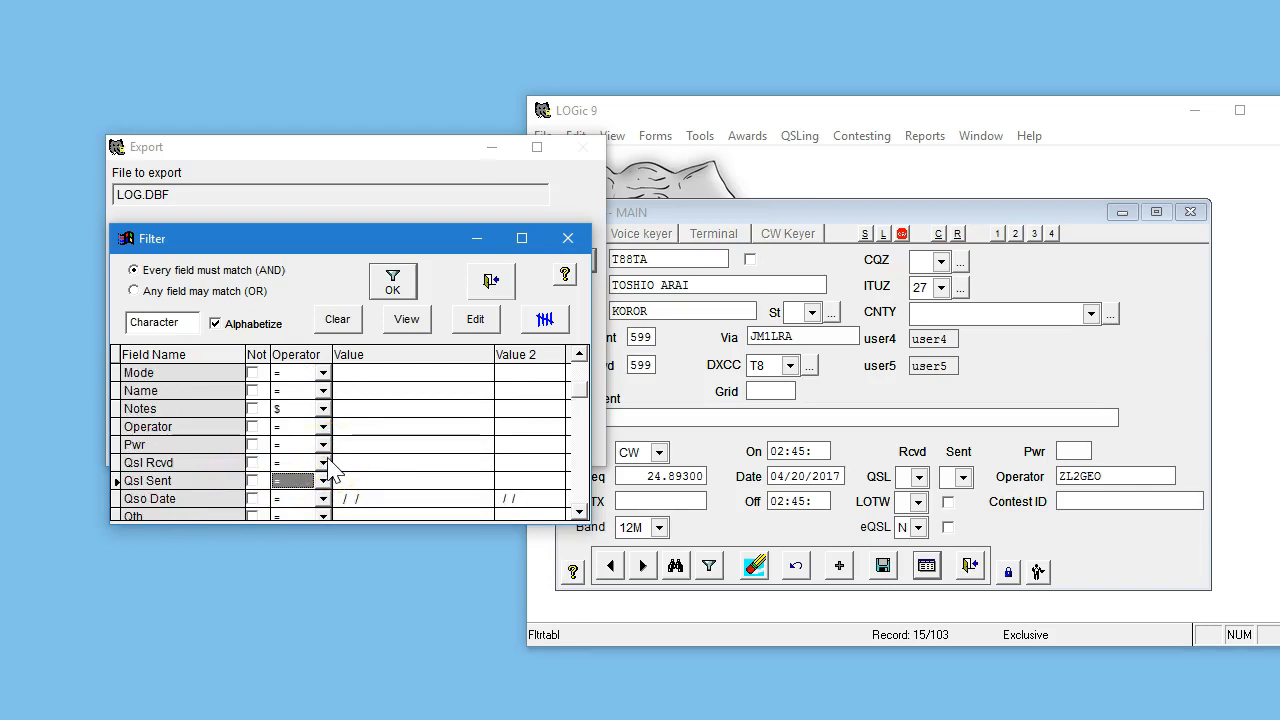
click(323, 498)
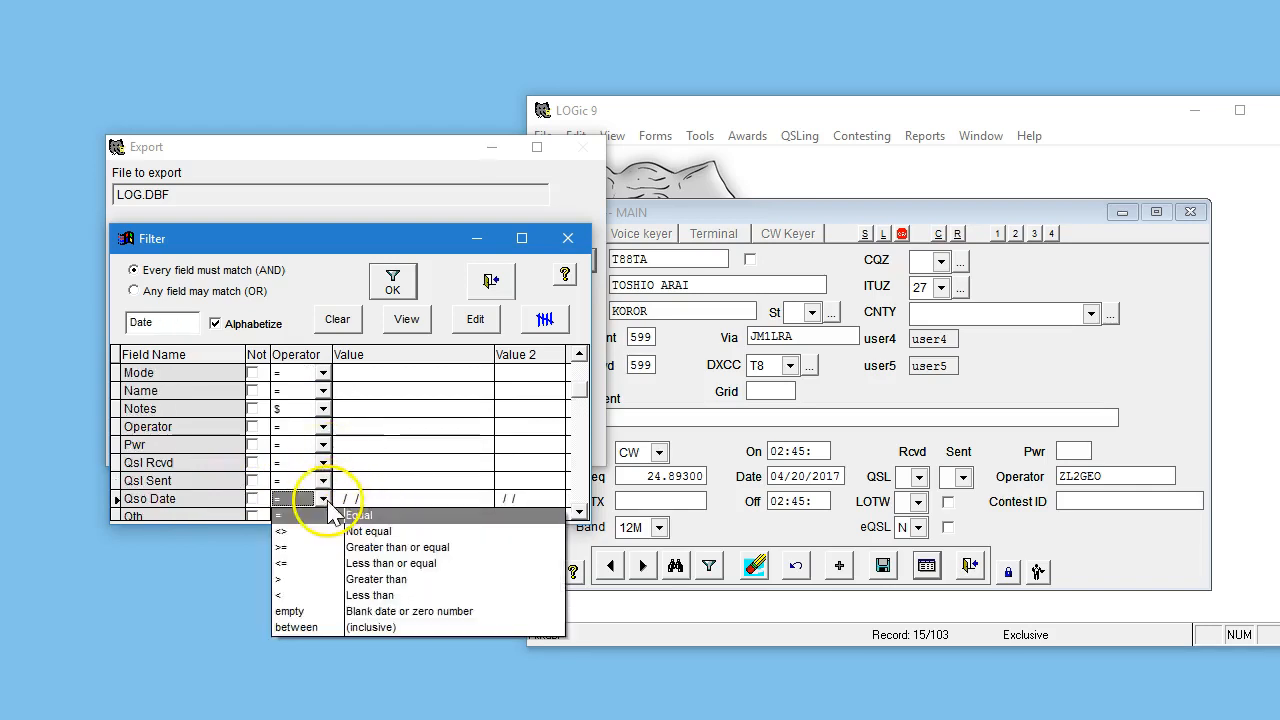
click(315, 547)
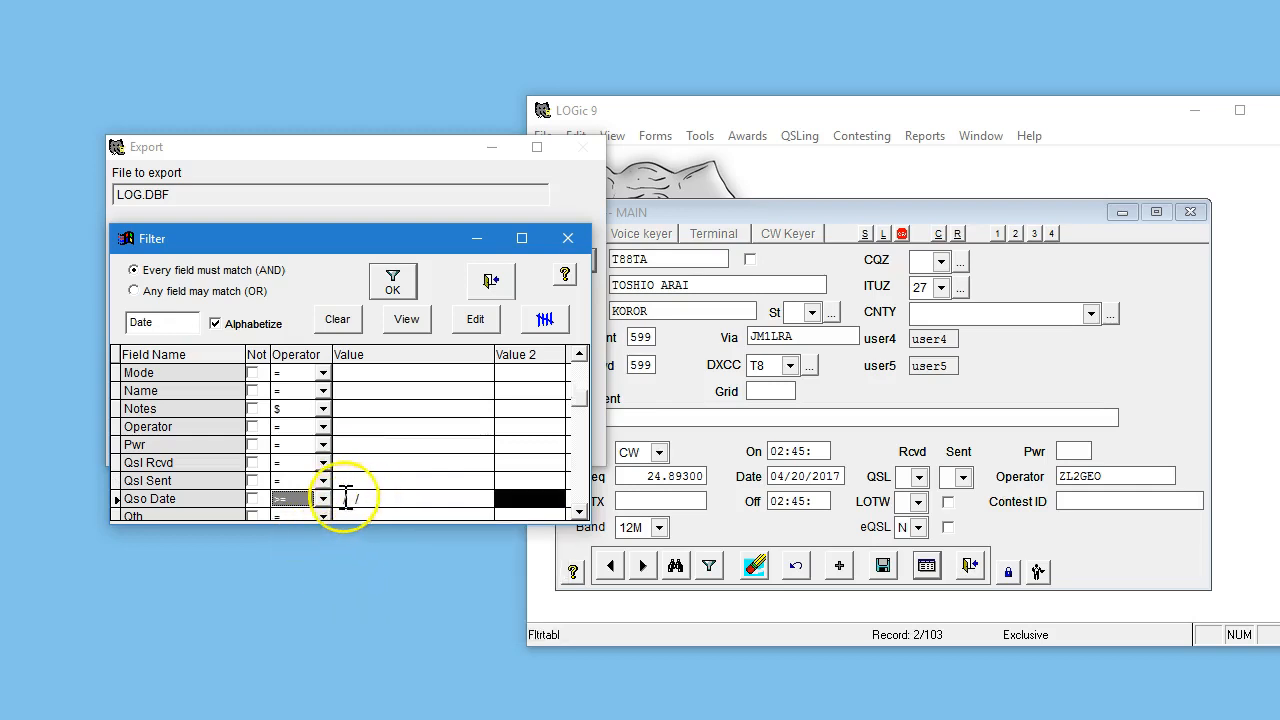
click(346, 498)
text(01/01/17)
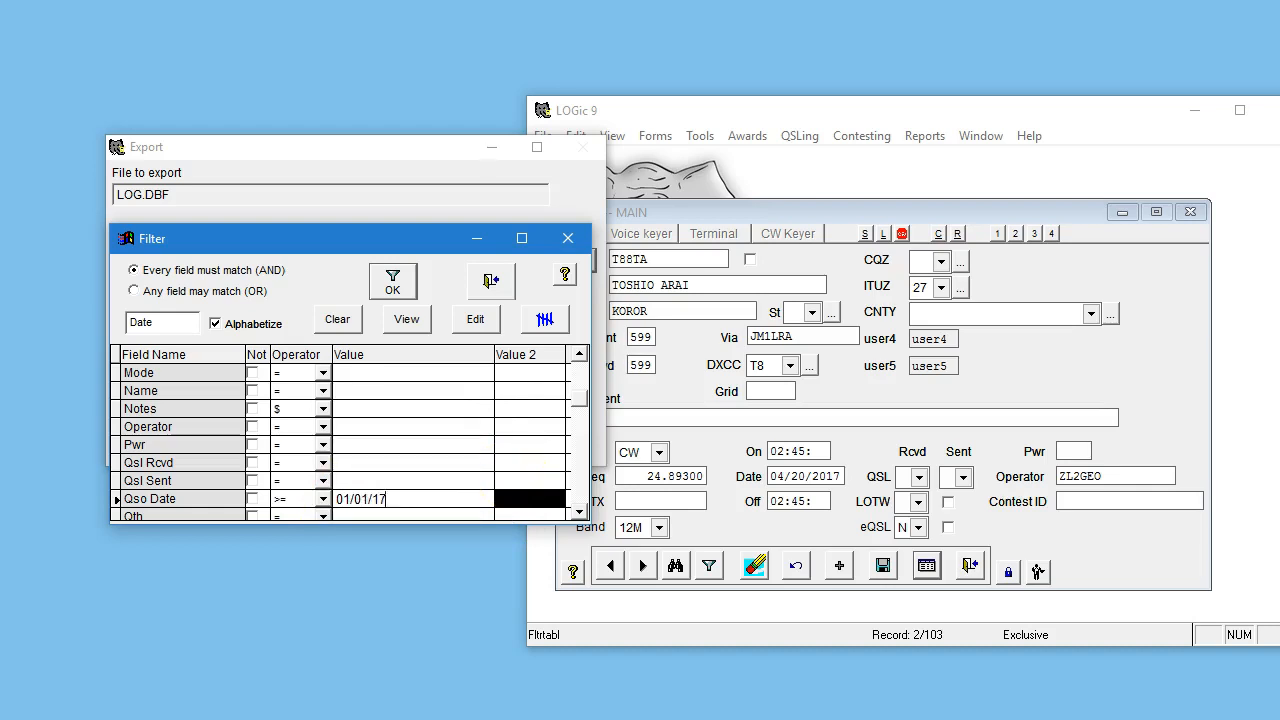
Try 31/01/17 as the Qso Date filter value
click(351, 499)
click(350, 500)
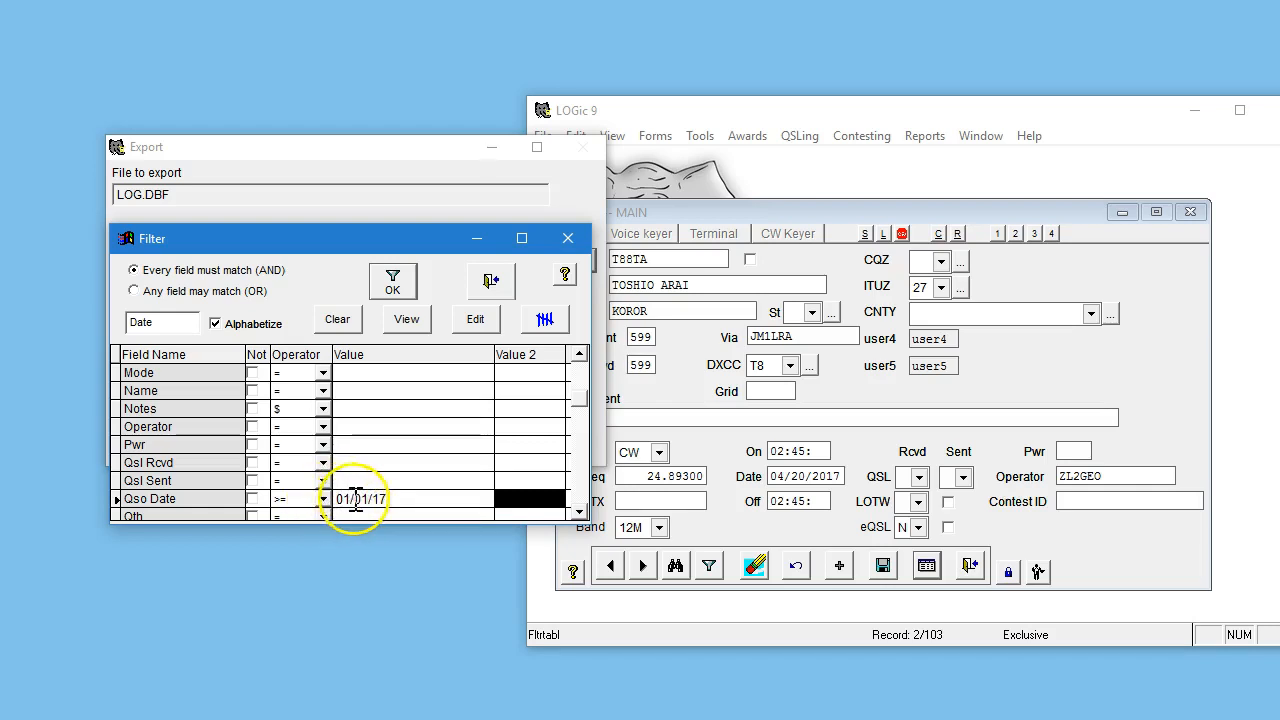
double_click(338, 500)
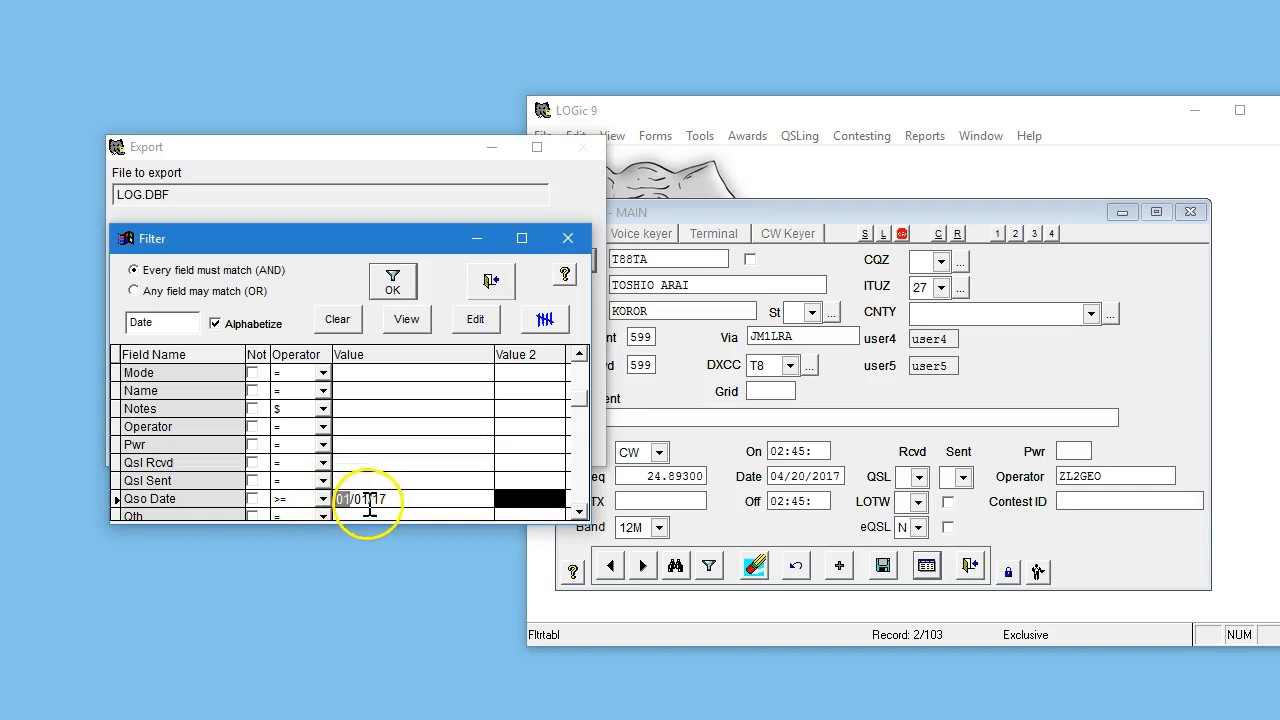
double_click(354, 500)
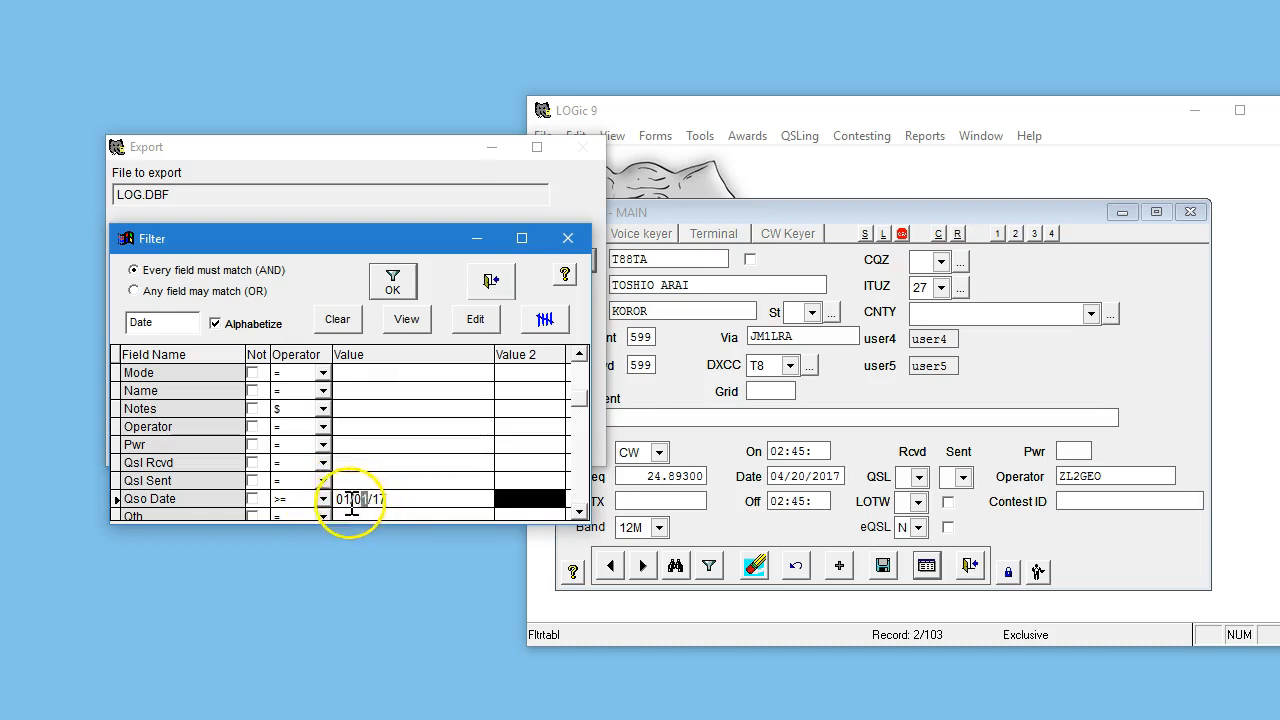
click(336, 506)
key(Delete)
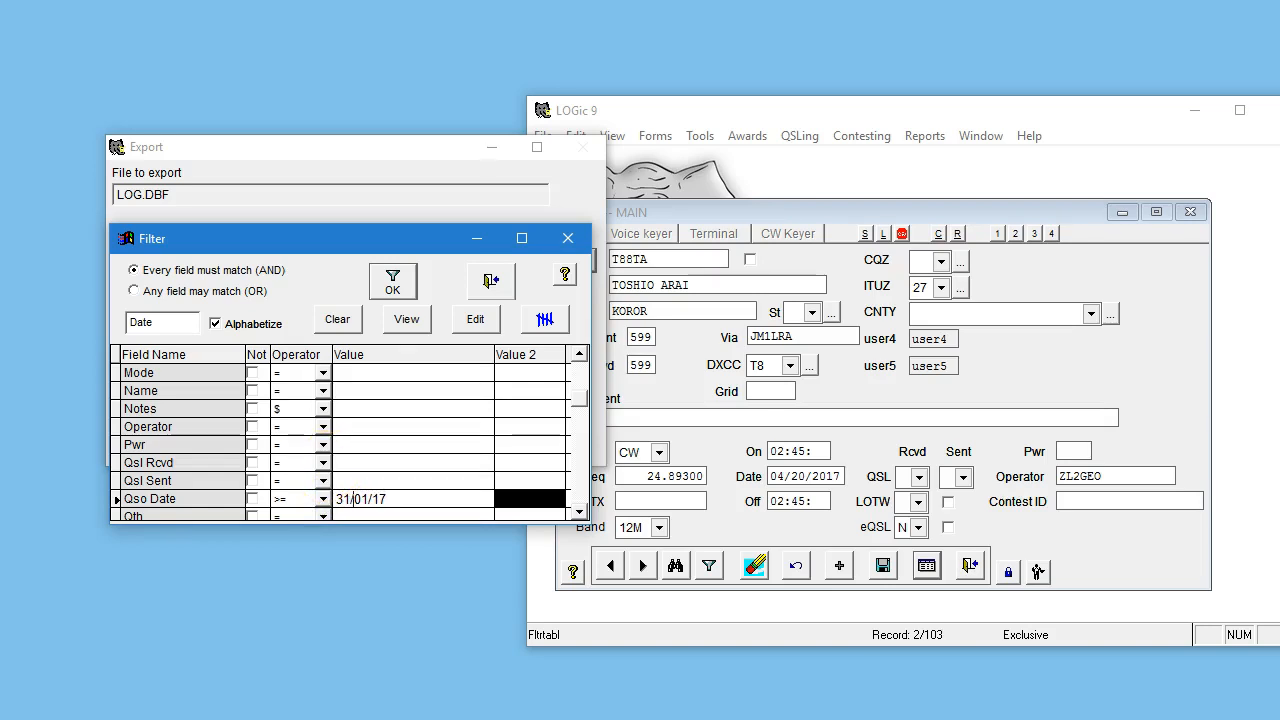
click(328, 467)
click(520, 480)
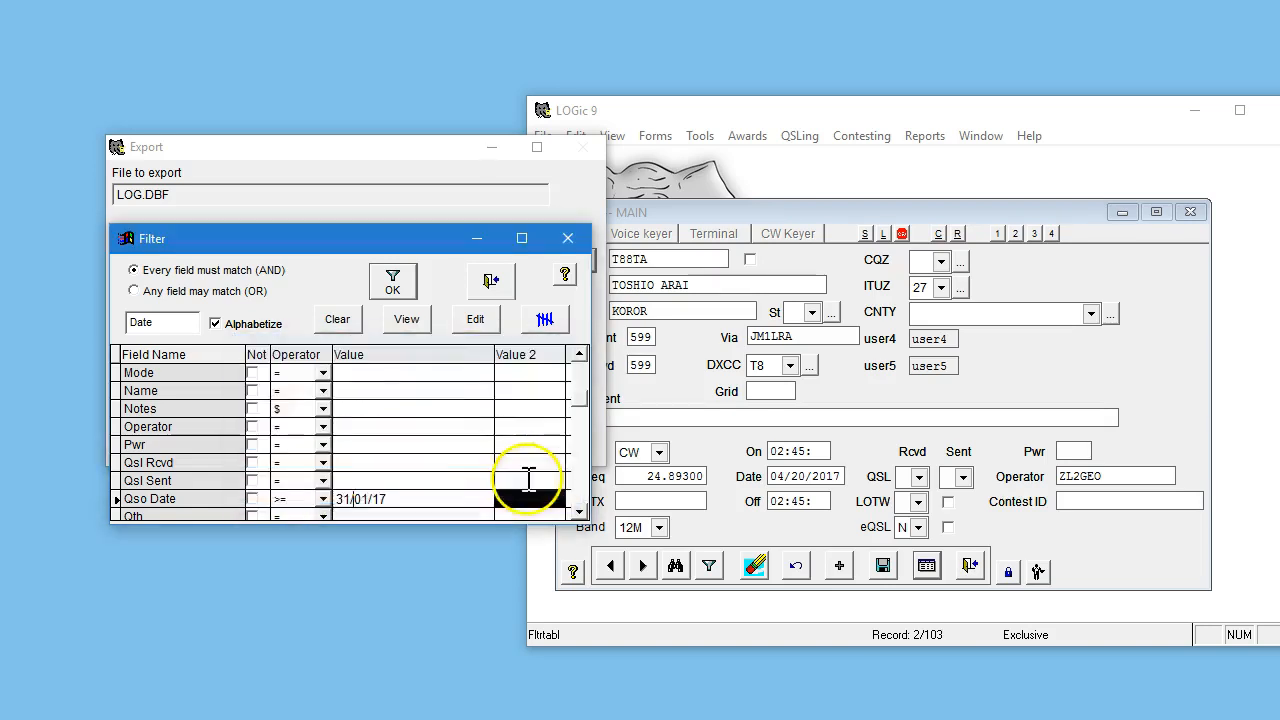
Set the Qso Date filter value back to 01/01/17
click(364, 502)
key(Left)
key(Left)
key(BackSpace)
key(BackSpace)
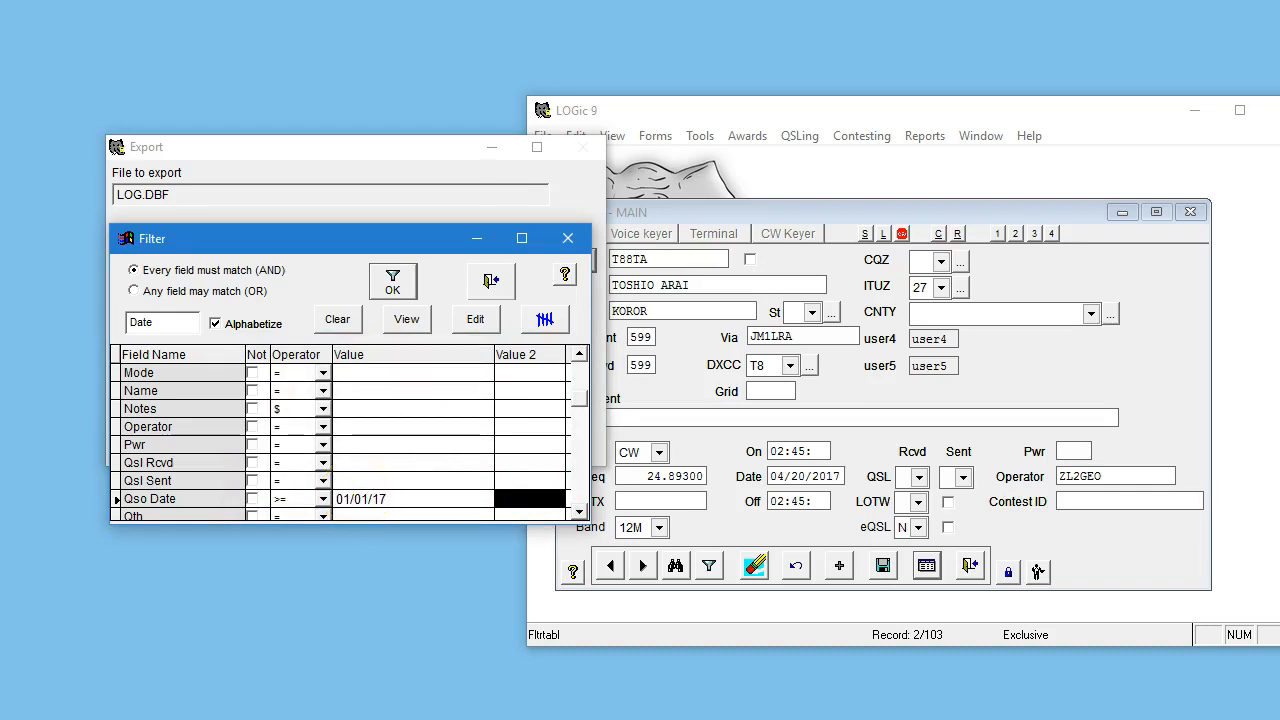
Apply the date filter, check the resulting selection expression, and accept the export criteria
click(392, 282)
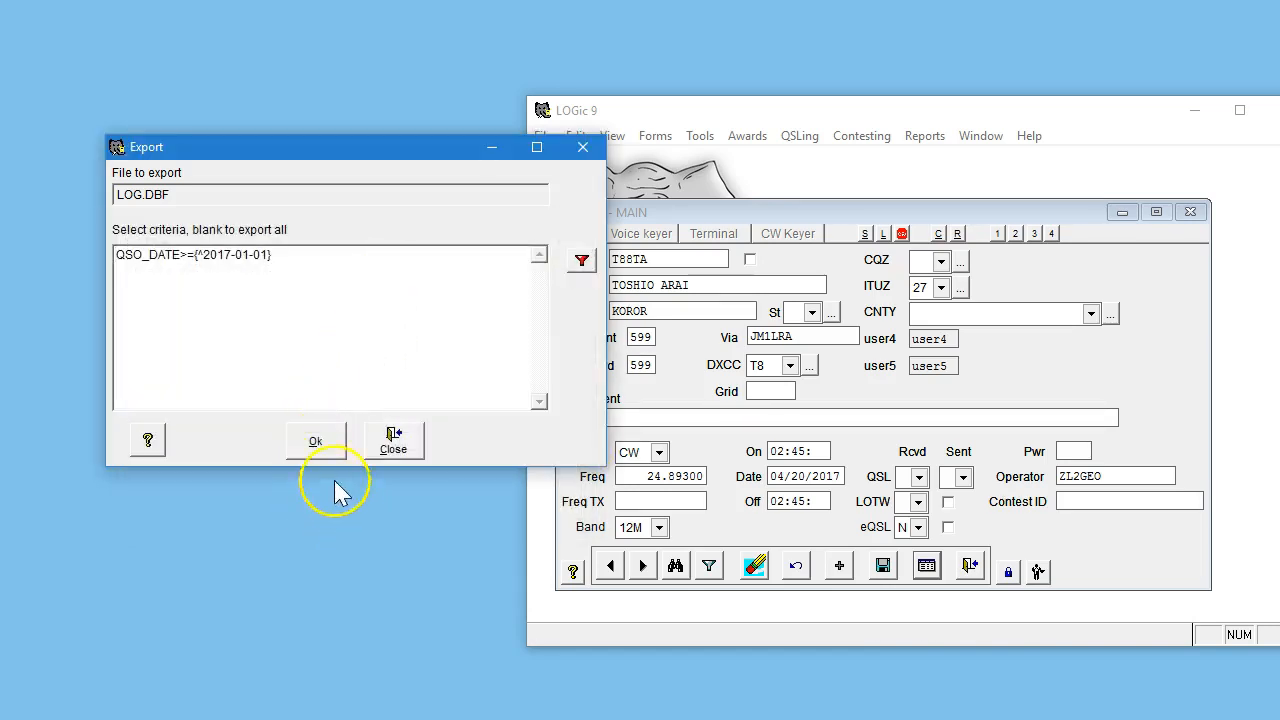
drag(300, 263, 106, 263)
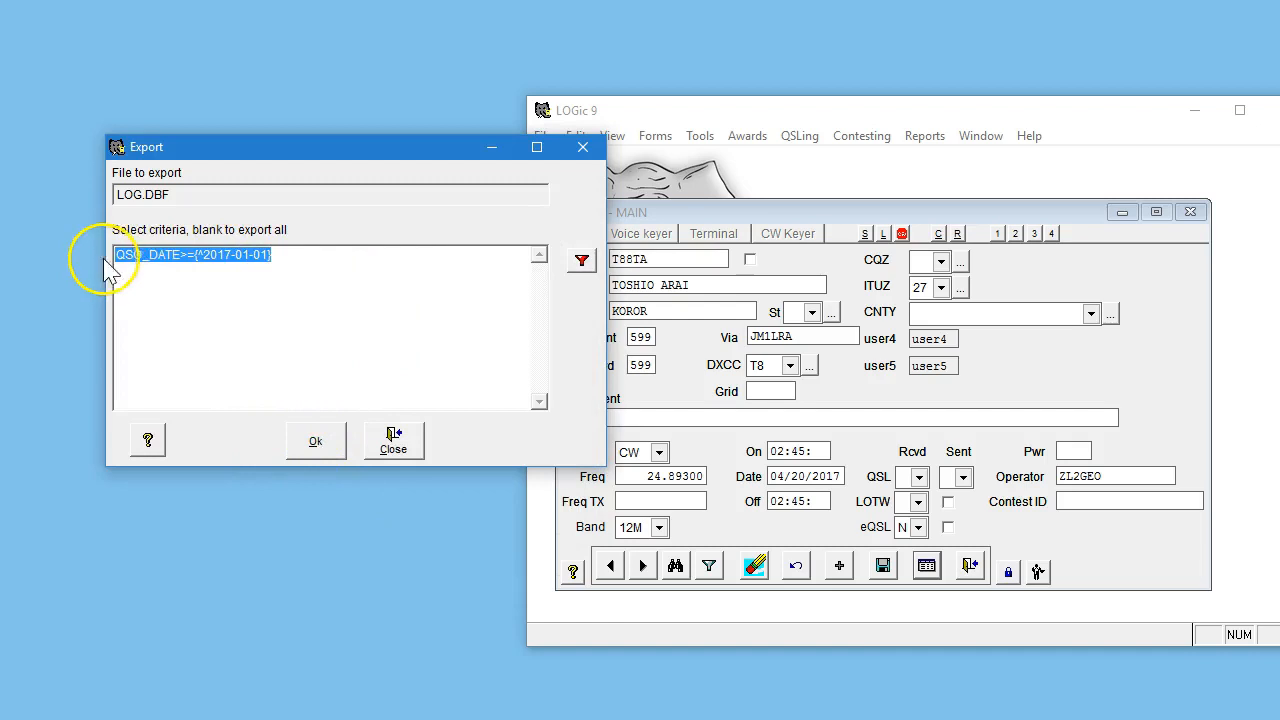
click(319, 263)
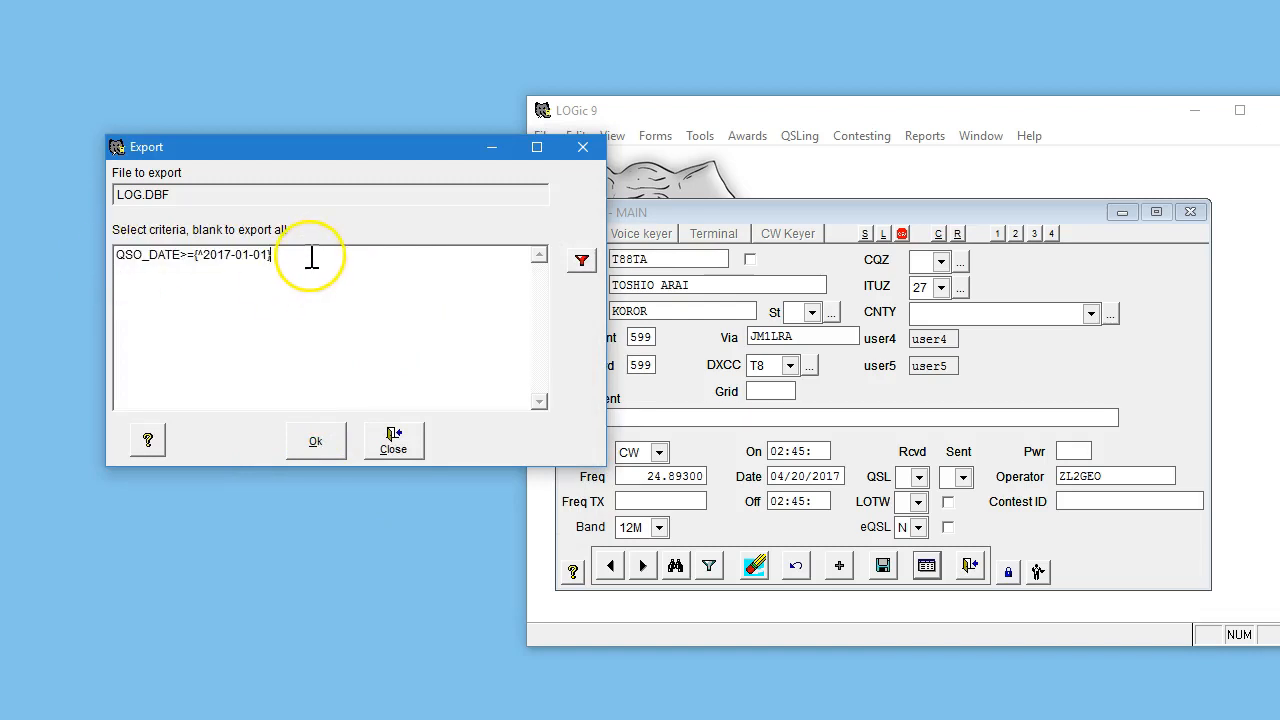
click(336, 442)
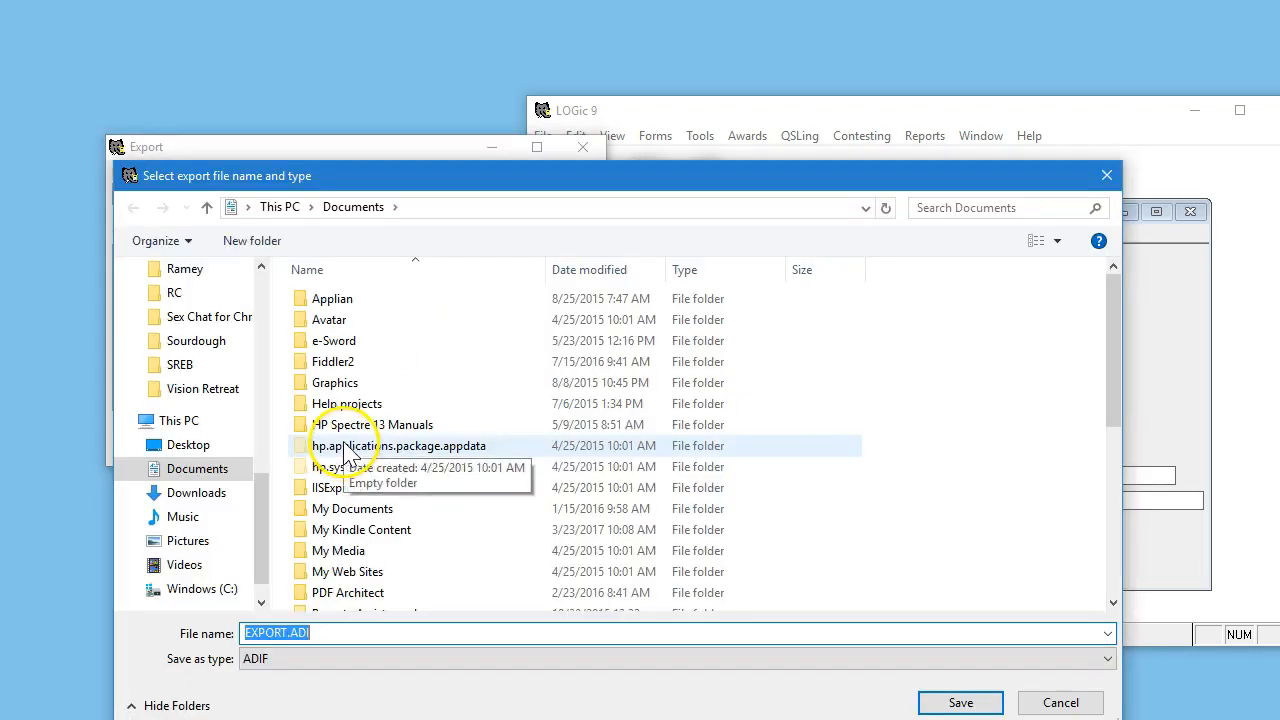
Name the export file EXPORT video demo.ADI
drag(443, 186, 420, 124)
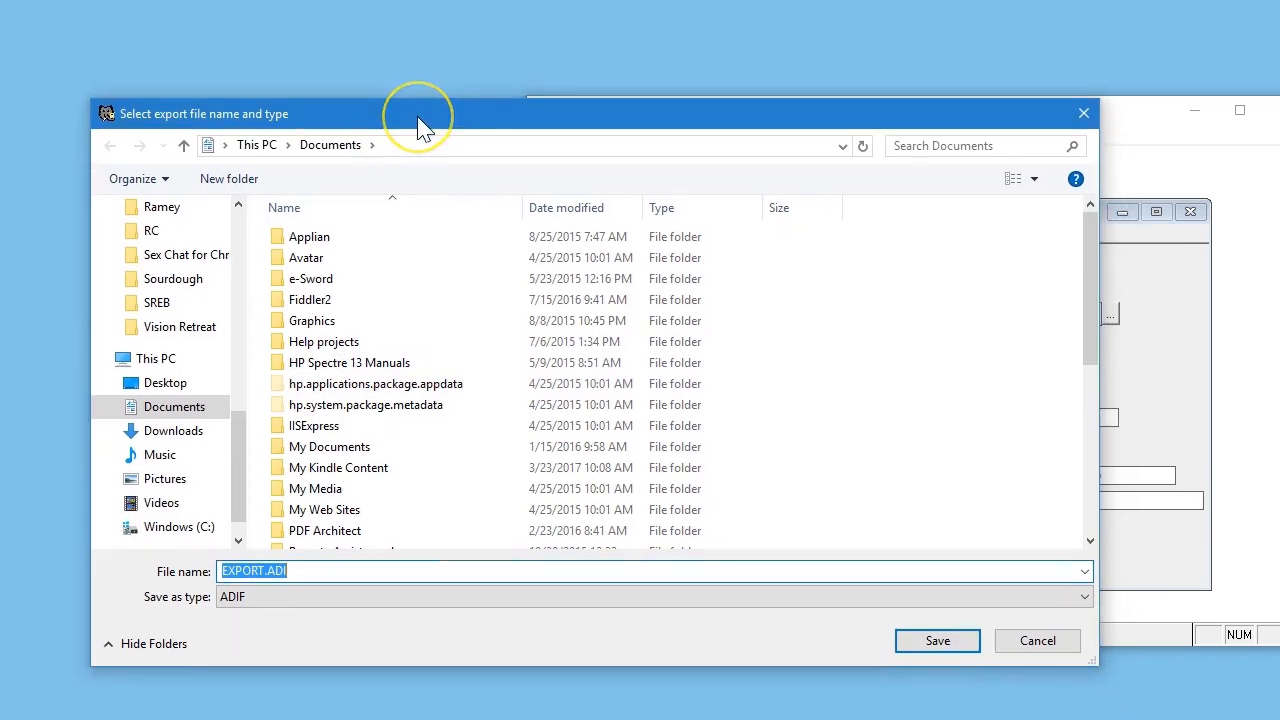
click(266, 571)
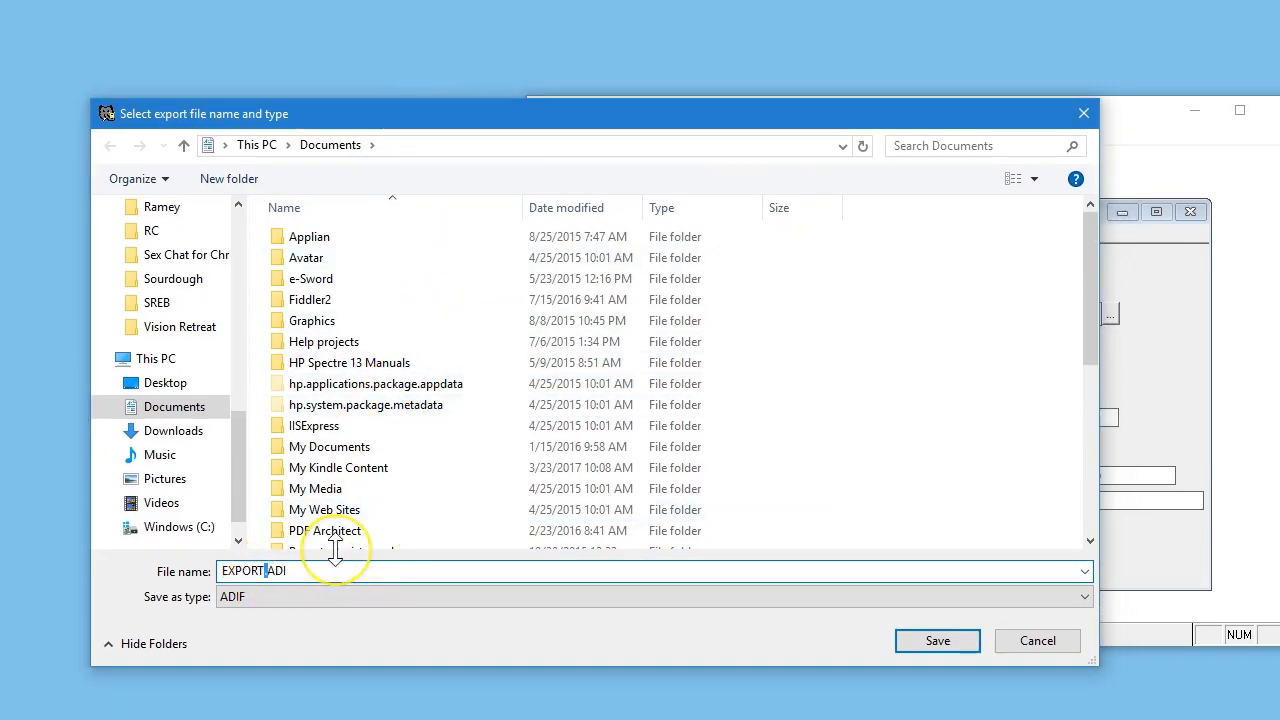
text(v)
text(ideo demo)
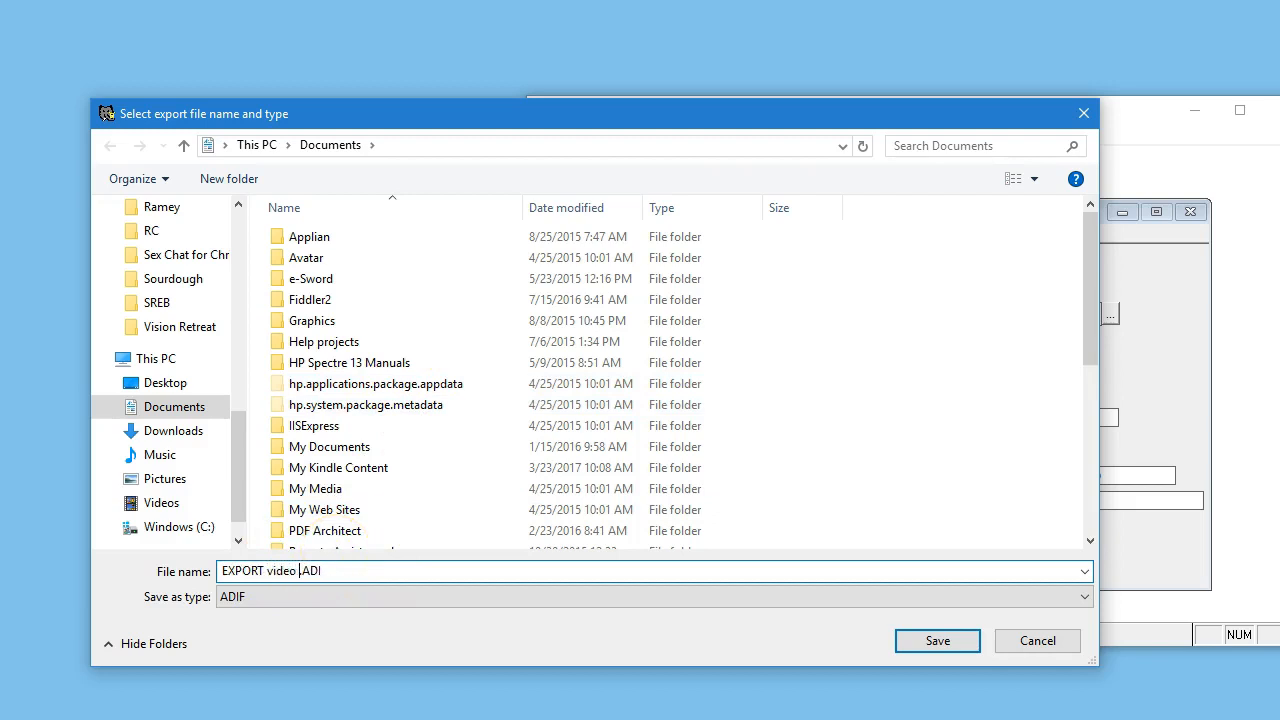
key(BackSpace)
key(BackSpace)
key(BackSpace)
text(emo)
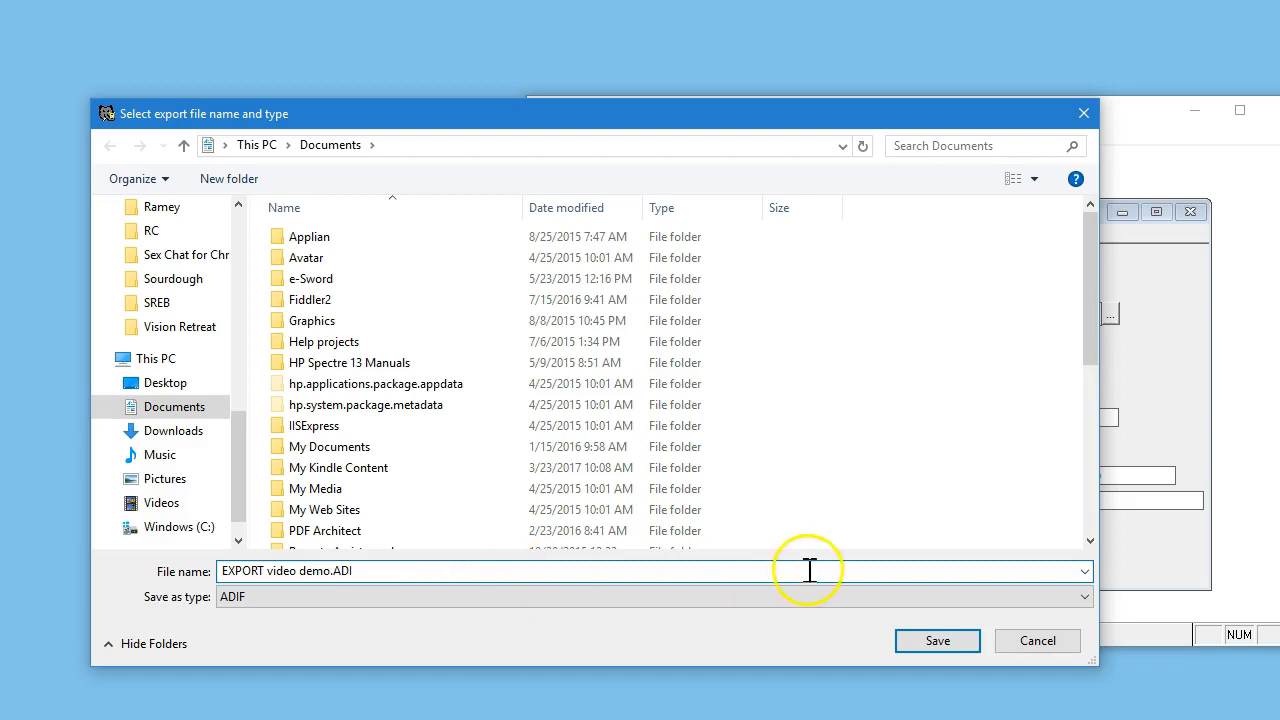
Save the export file as type ADIF in Documents, replacing the existing file
click(1086, 600)
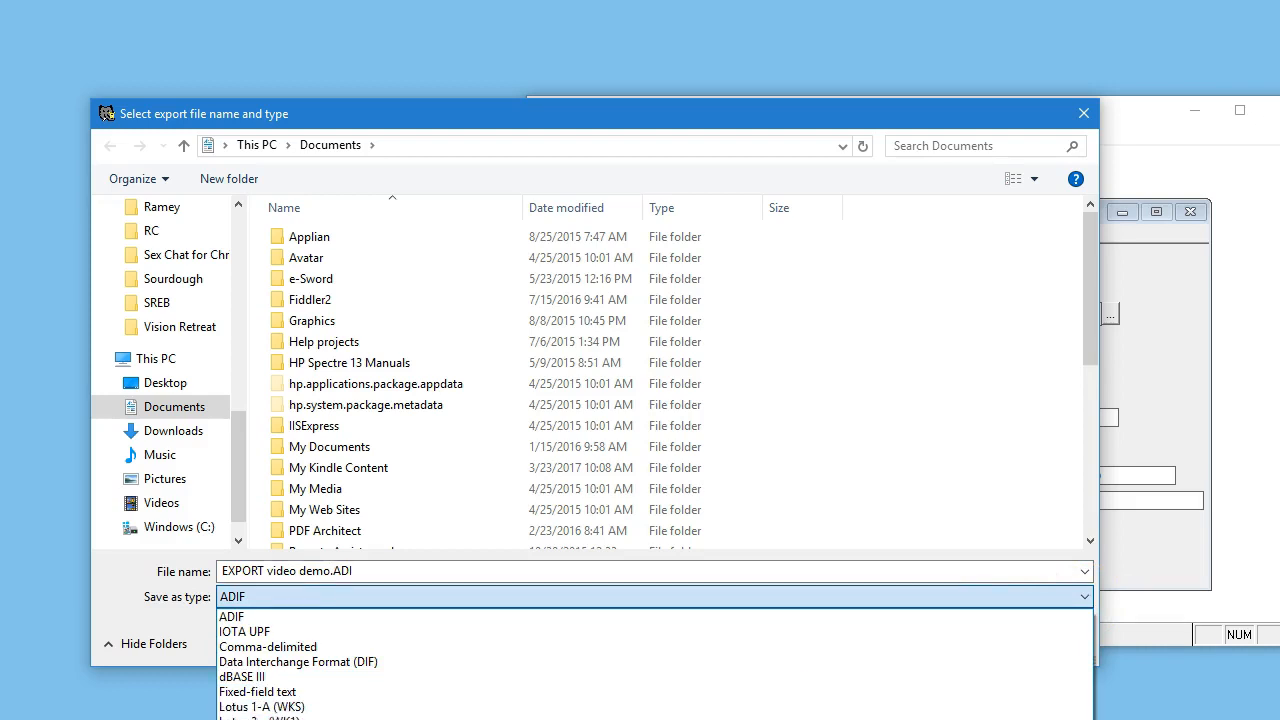
click(481, 616)
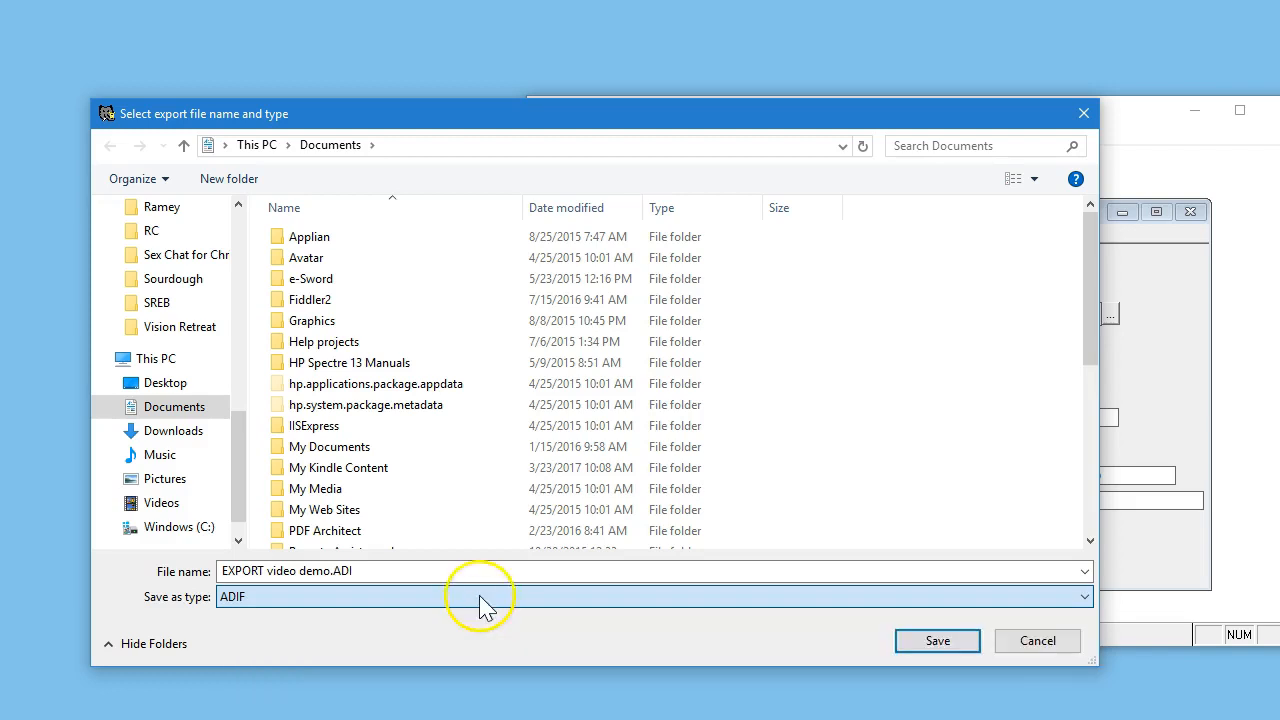
click(975, 645)
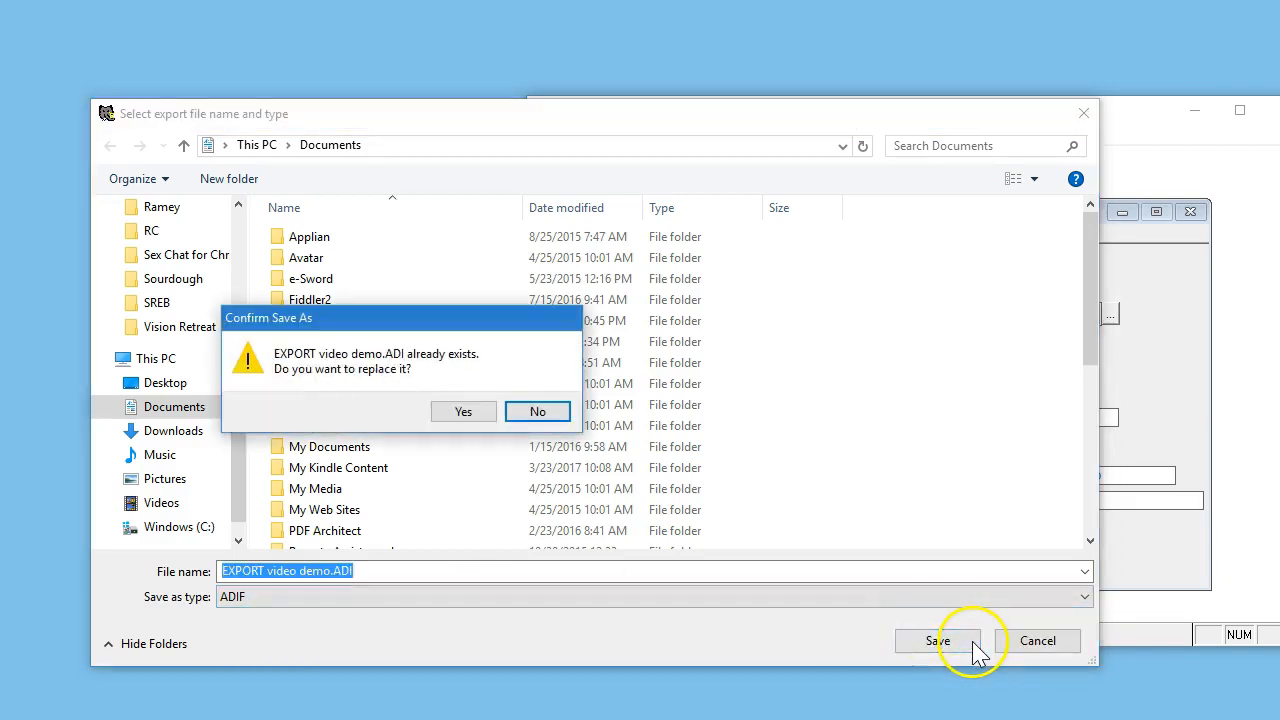
click(463, 409)
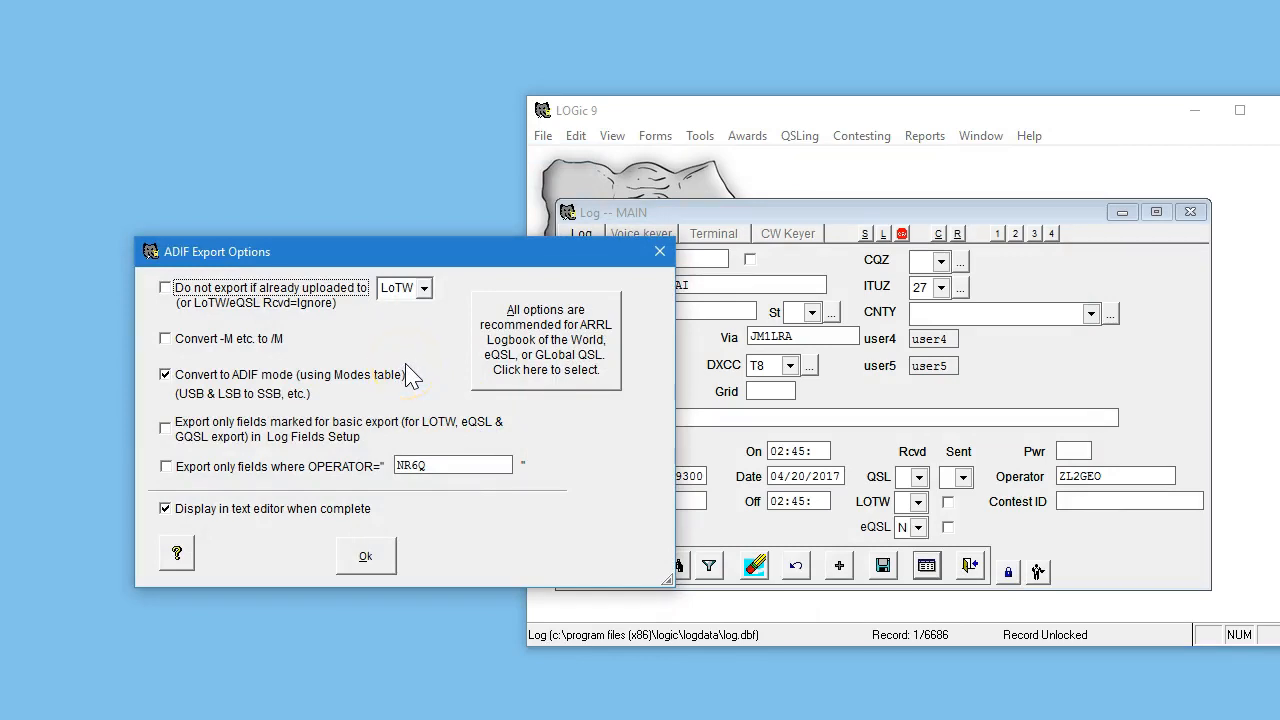
Enable converting -M etc. to /M in the ADIF export options, and toggle the basic-export-fields-only option on and back off
click(170, 340)
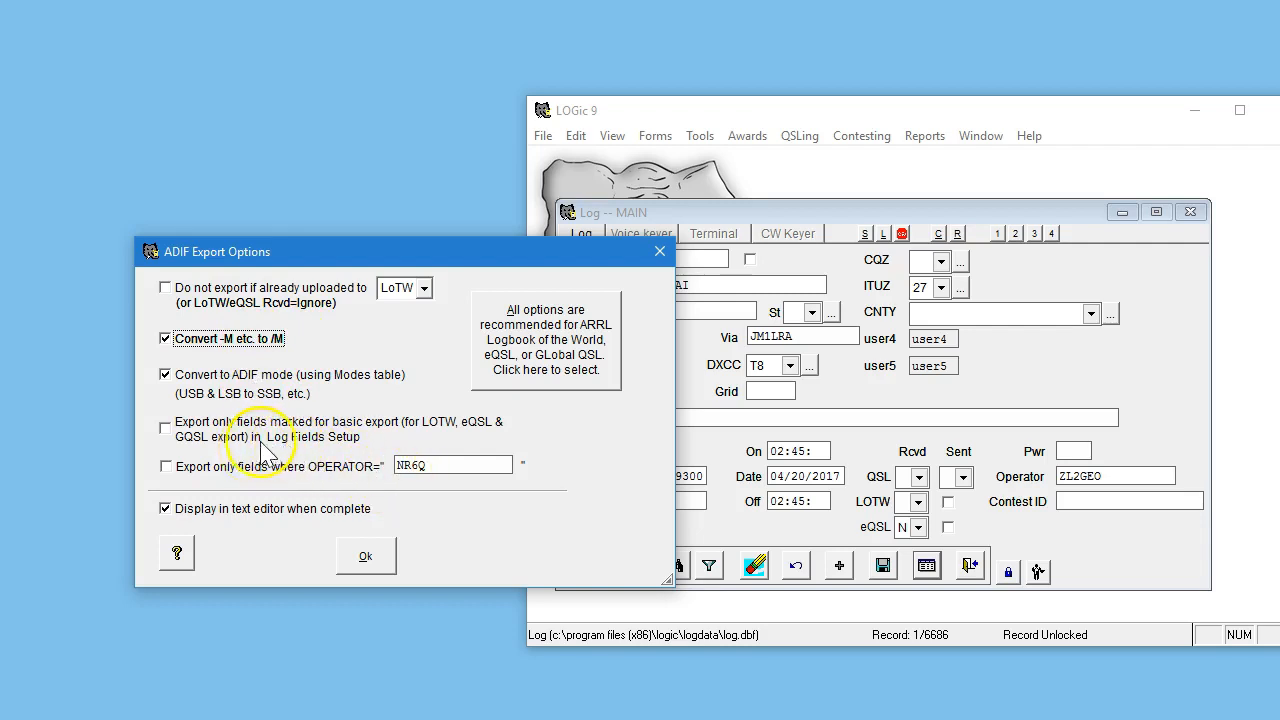
click(172, 429)
click(178, 441)
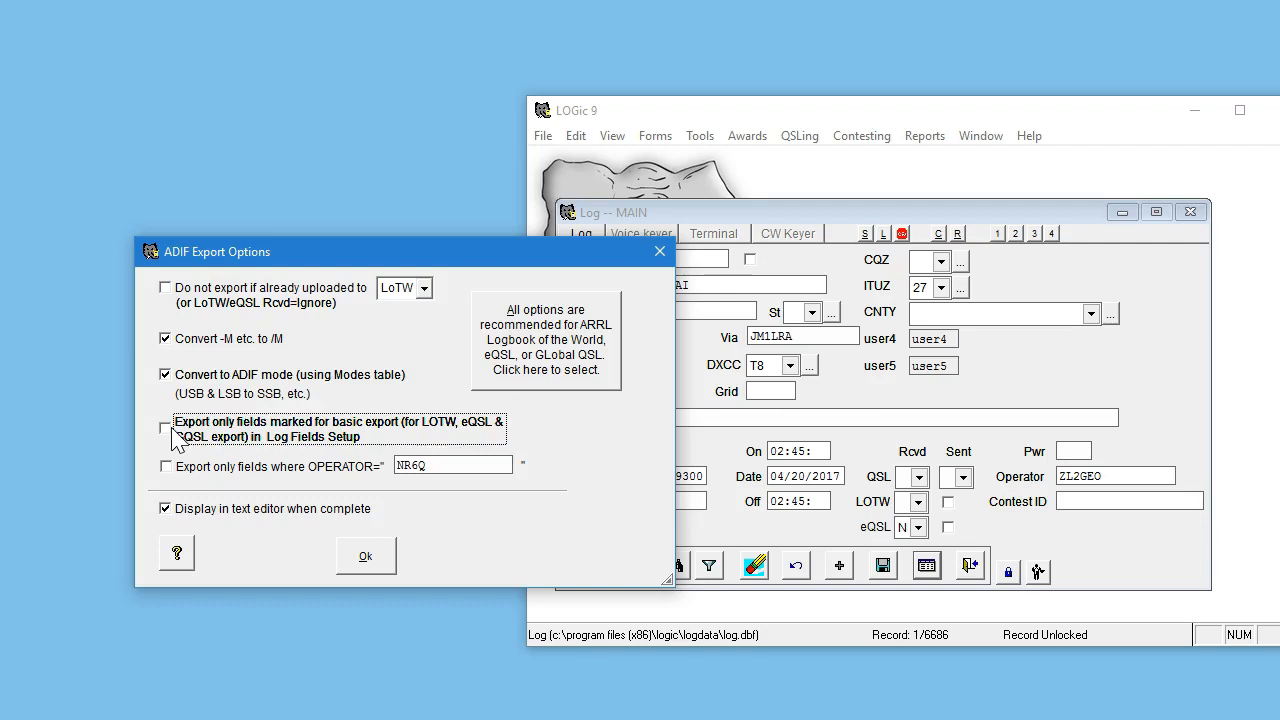
Run the ADIF export with the chosen options and enlarge the text window showing the exported file
click(387, 565)
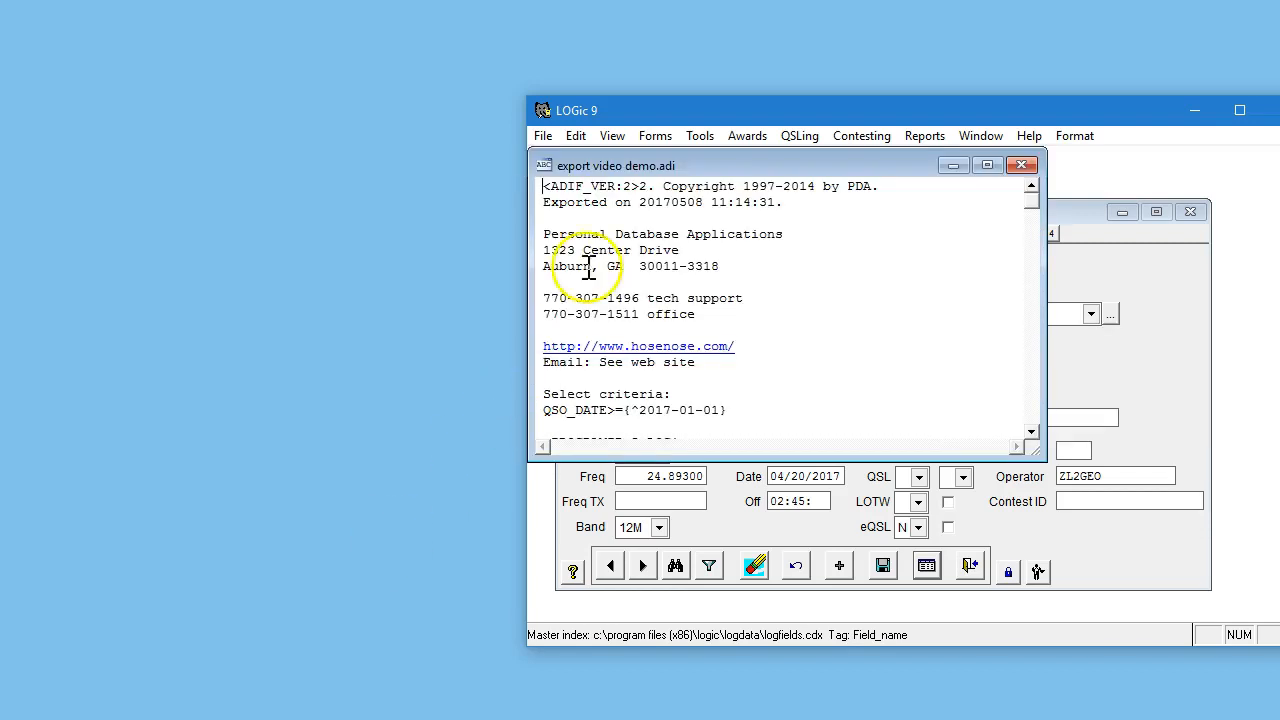
drag(1010, 450, 1232, 617)
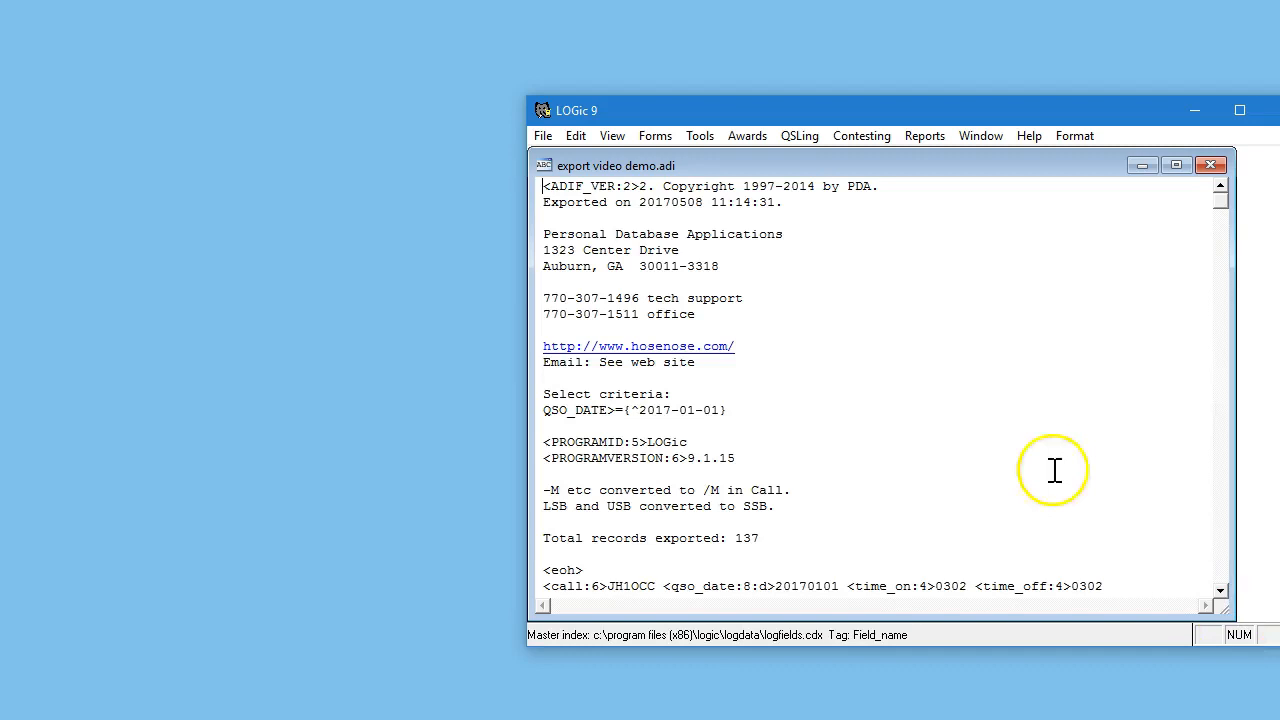
Examine the exported ADIF text, including the header, the contact records, the unreadable QTH entry and the first record's date field
scroll(1054, 470, down, 6)
scroll(1014, 474, down, 2)
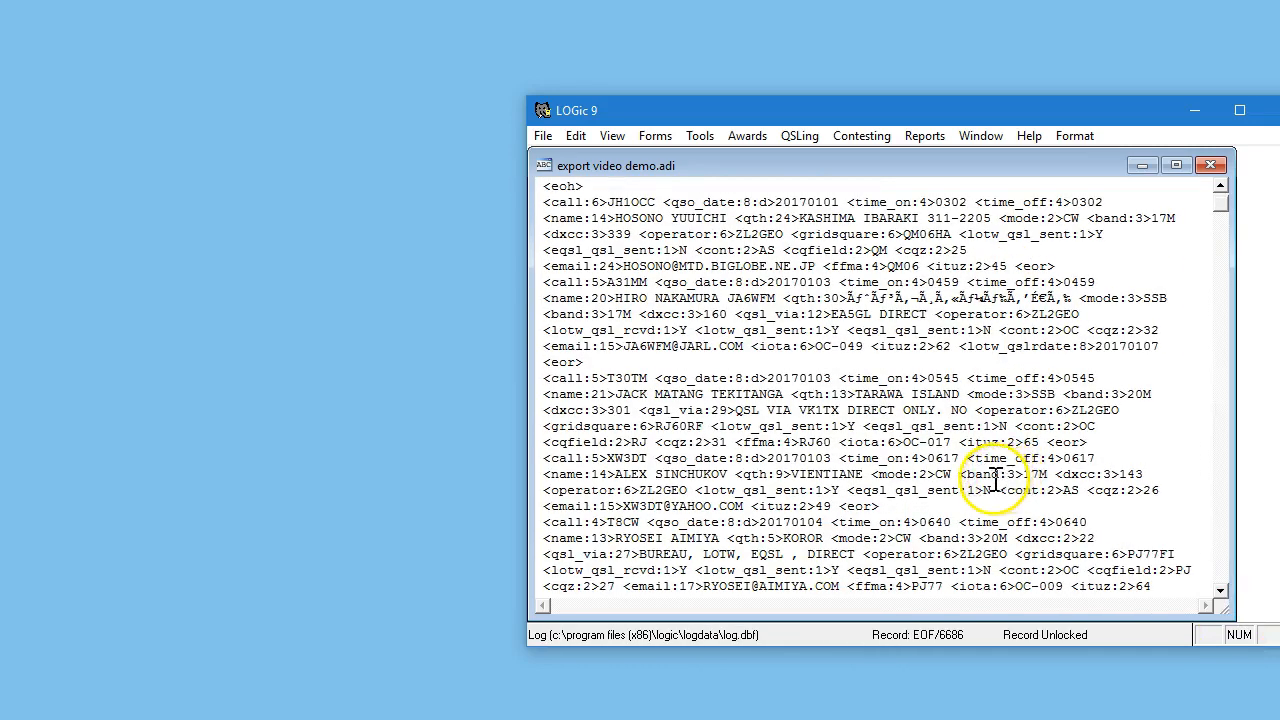
scroll(997, 480, down, 6)
scroll(995, 487, up, 3)
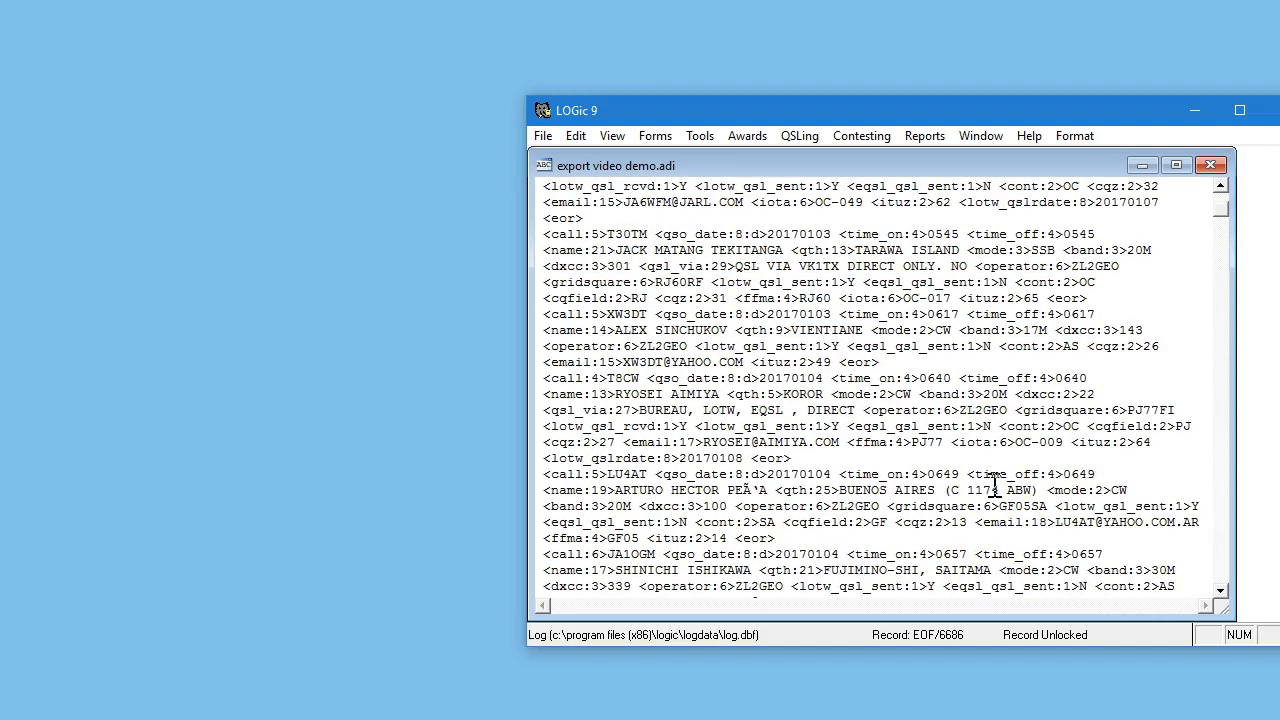
scroll(995, 487, up, 3)
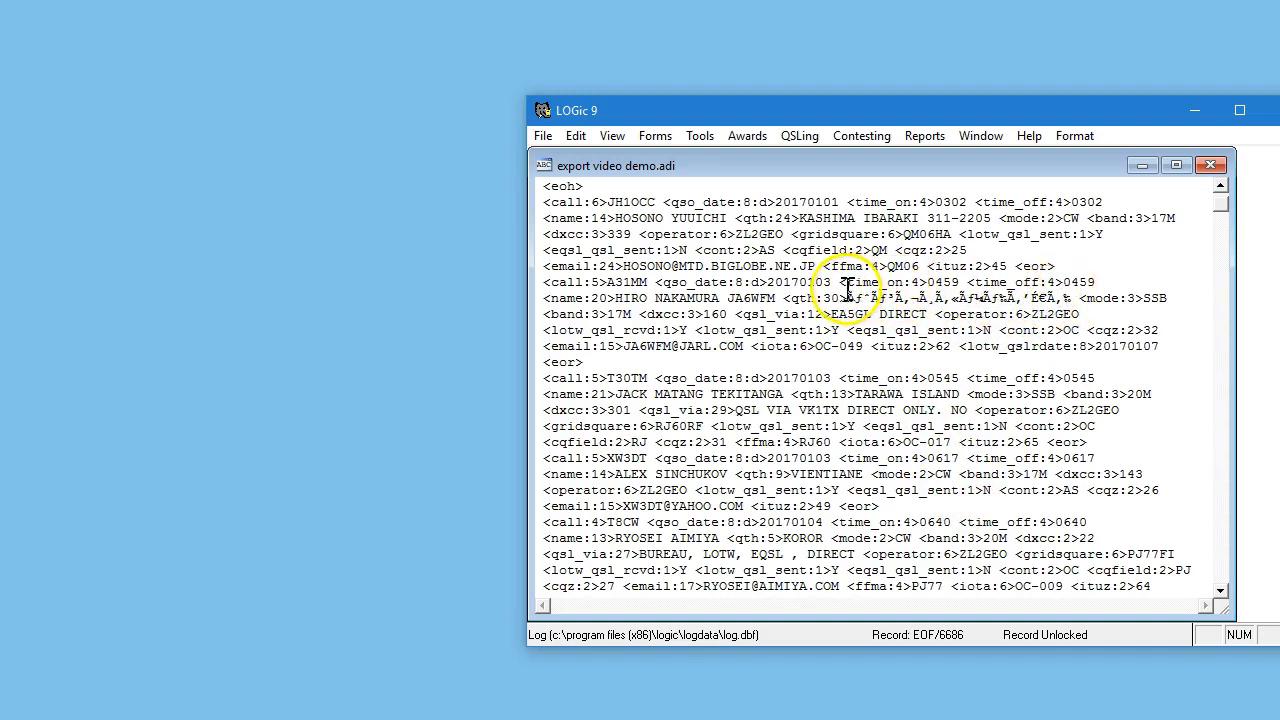
drag(848, 297, 1073, 298)
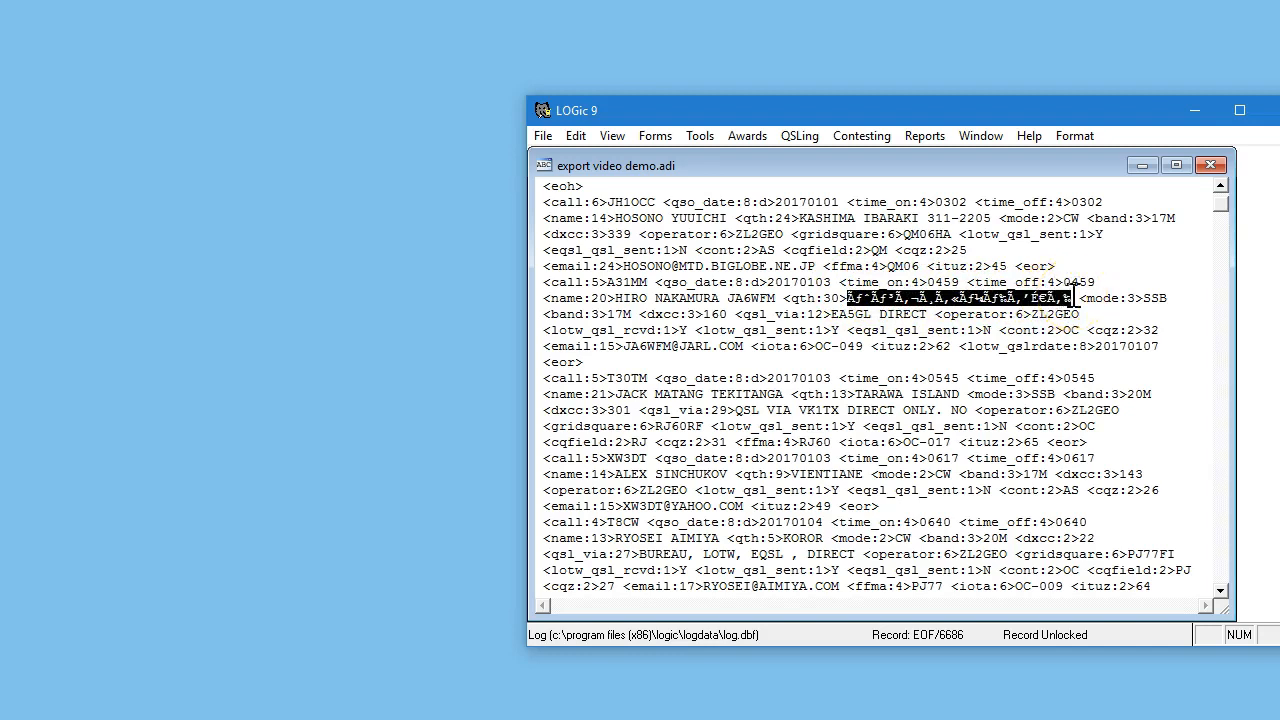
scroll(920, 375, down, 4)
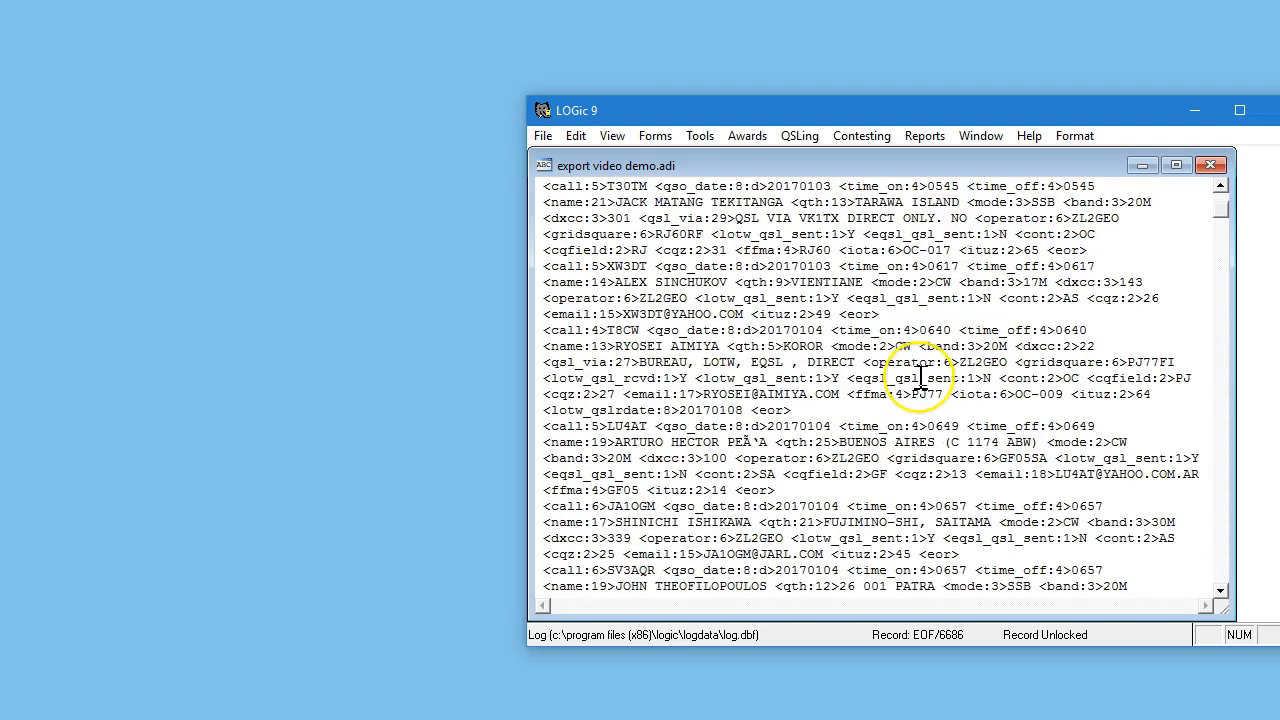
scroll(920, 377, up, 5)
scroll(922, 380, up, 4)
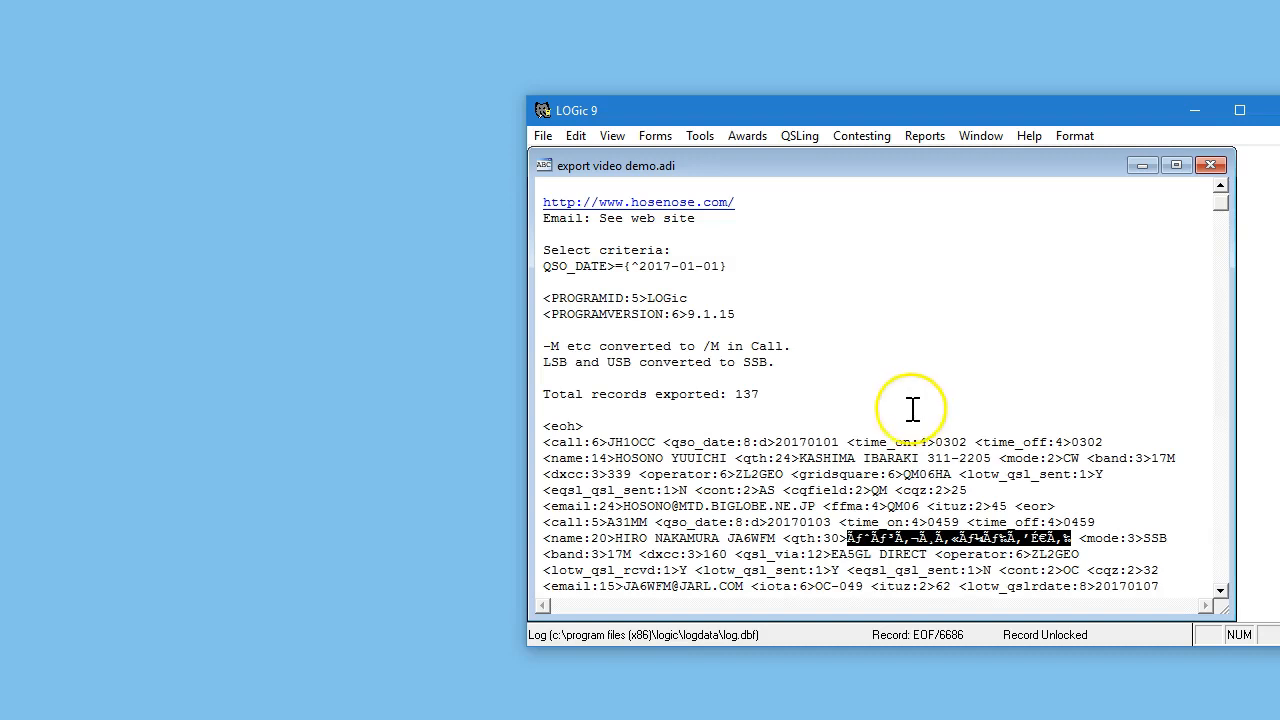
click(761, 441)
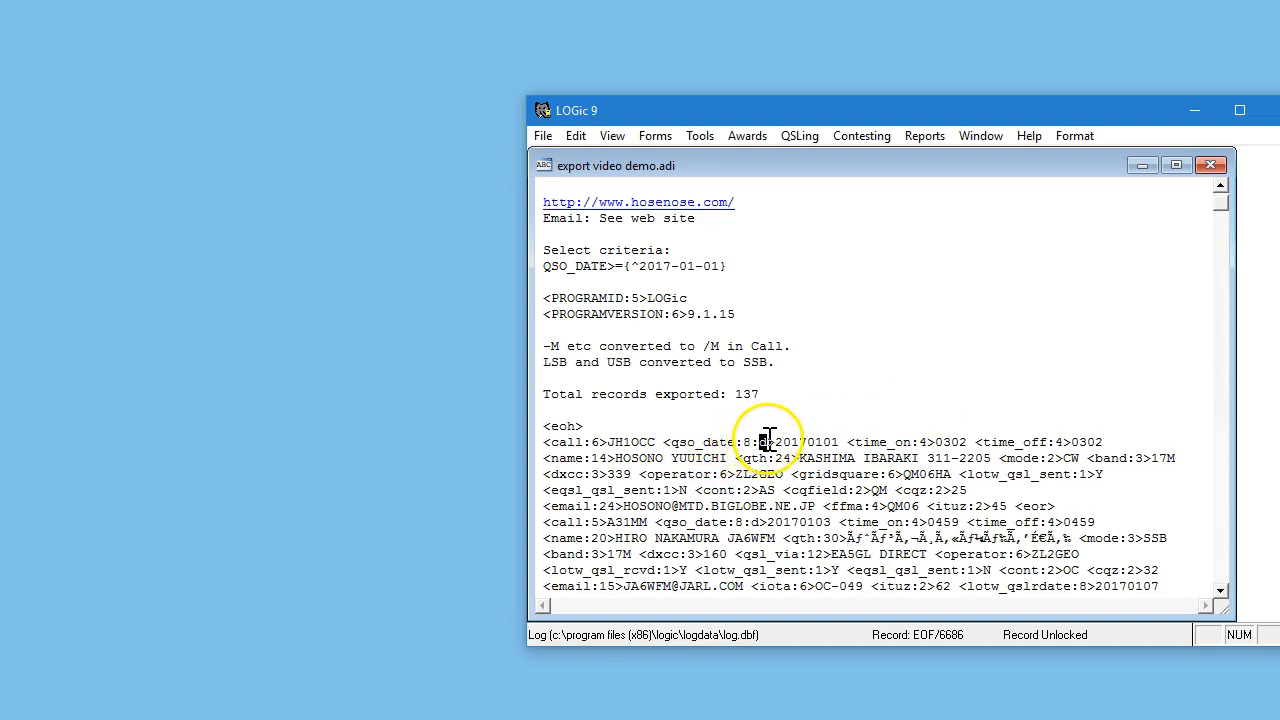
drag(771, 439, 785, 442)
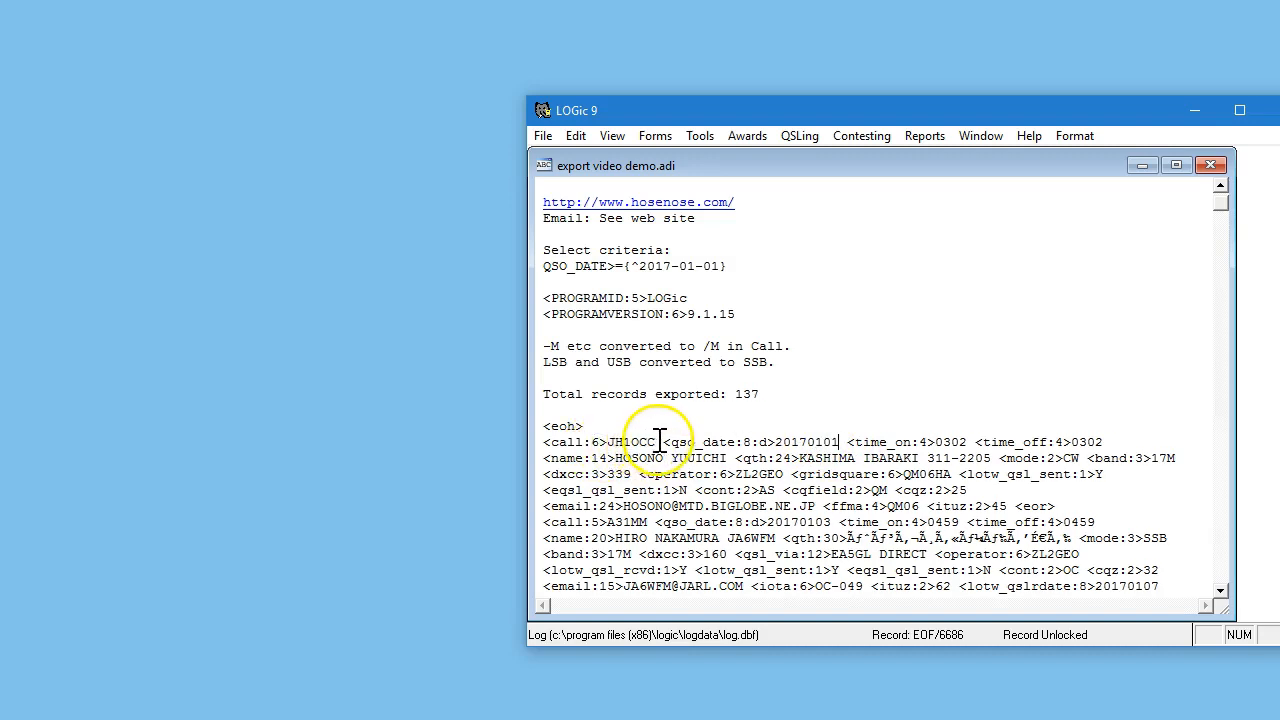
Close the exported file's text view, acknowledge the export location, and close the Export window
click(1210, 165)
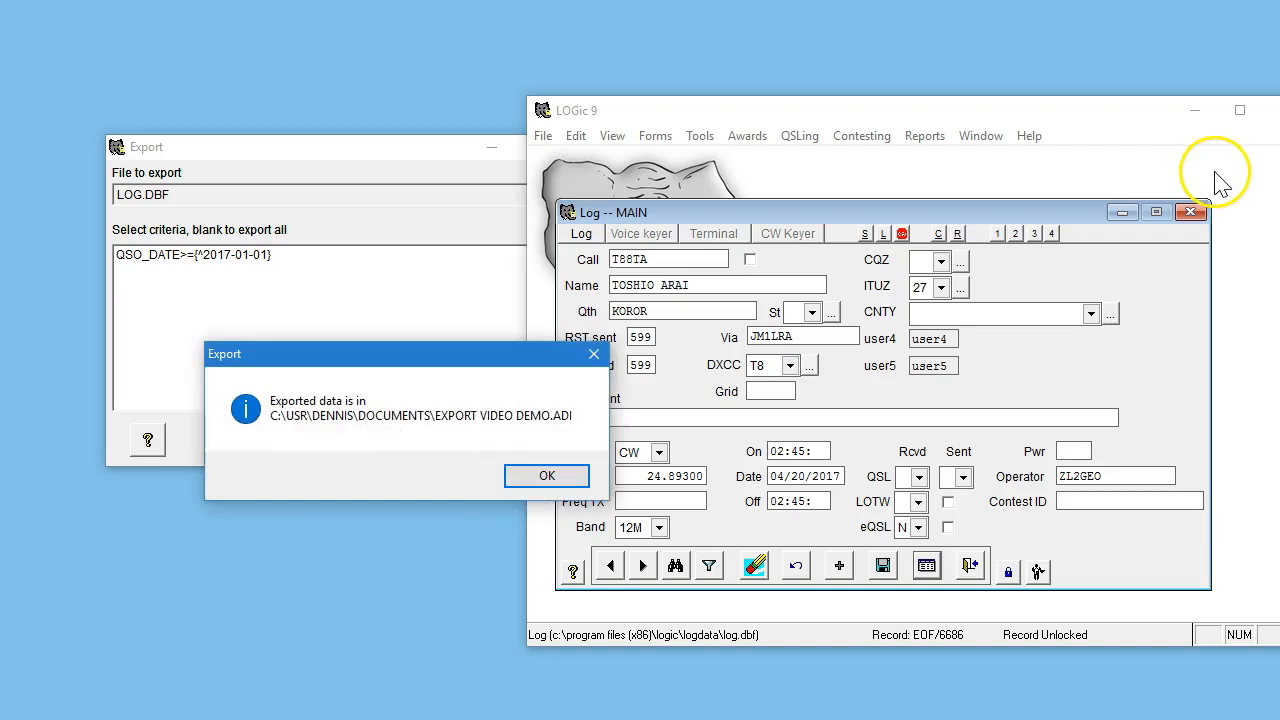
click(549, 484)
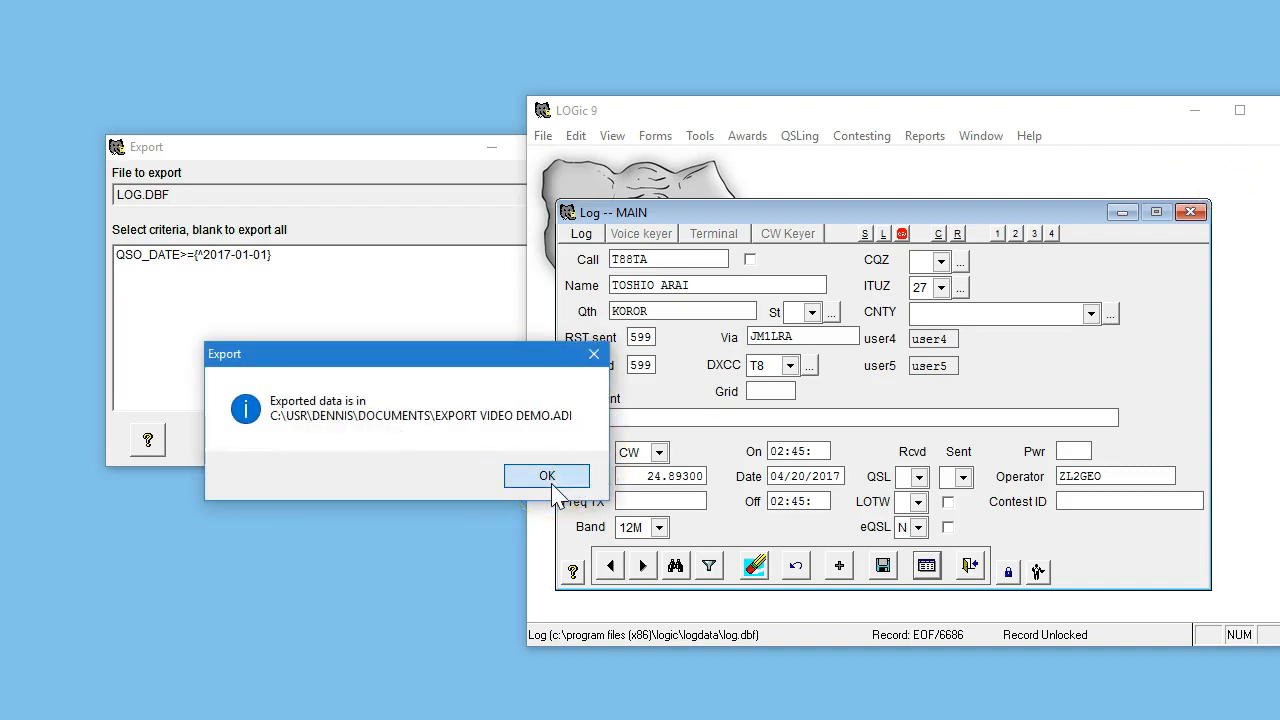
click(407, 447)
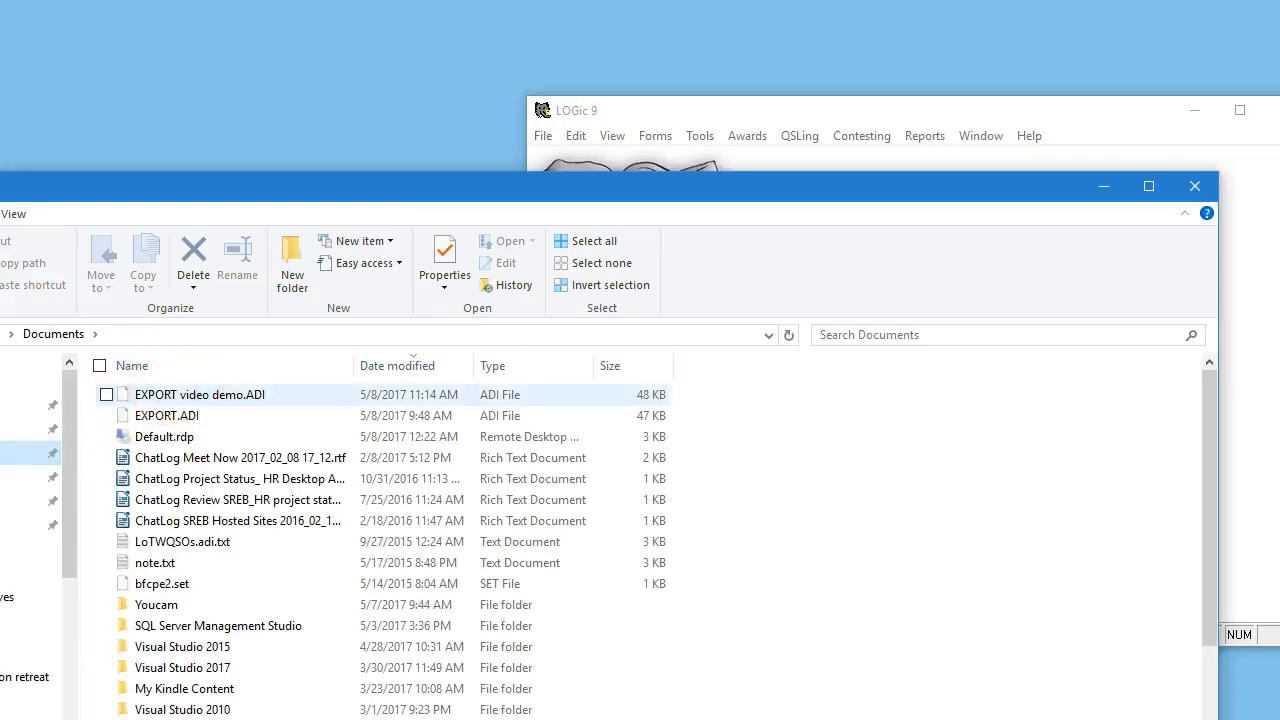
View EXPORT video demo.ADI from the Documents folder in Notepad++, and close it again
click(192, 396)
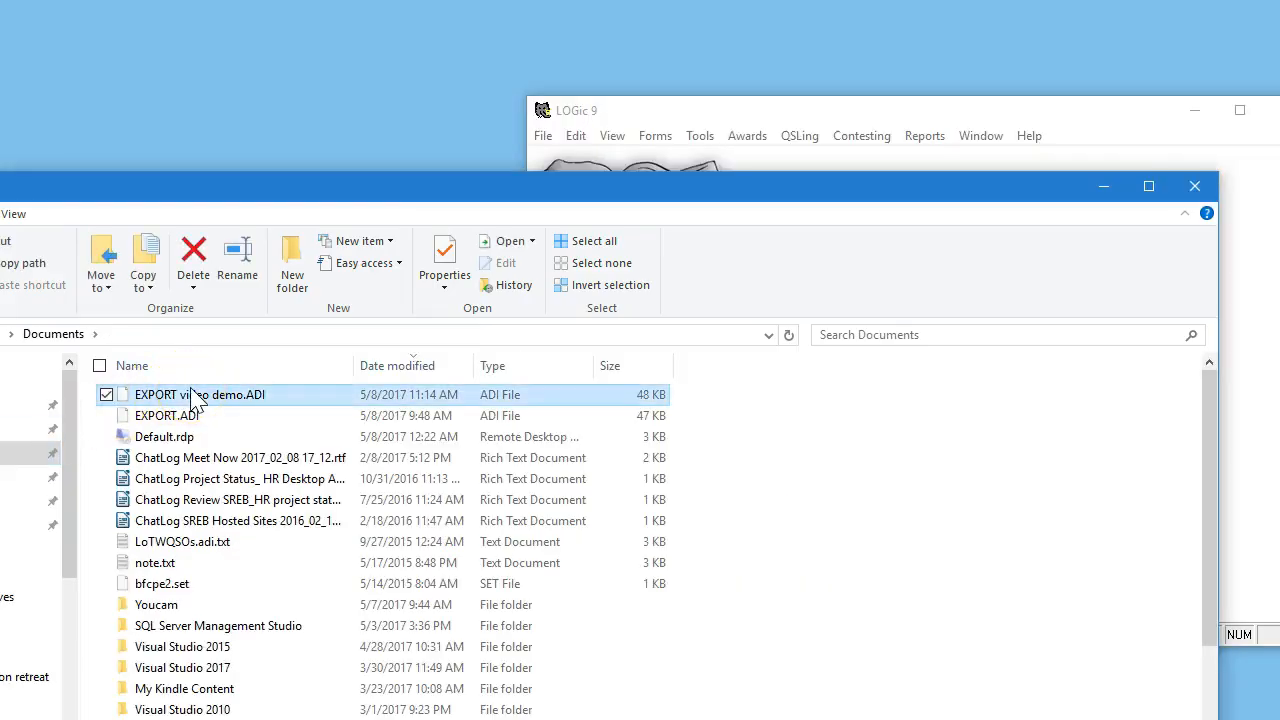
right_click(193, 396)
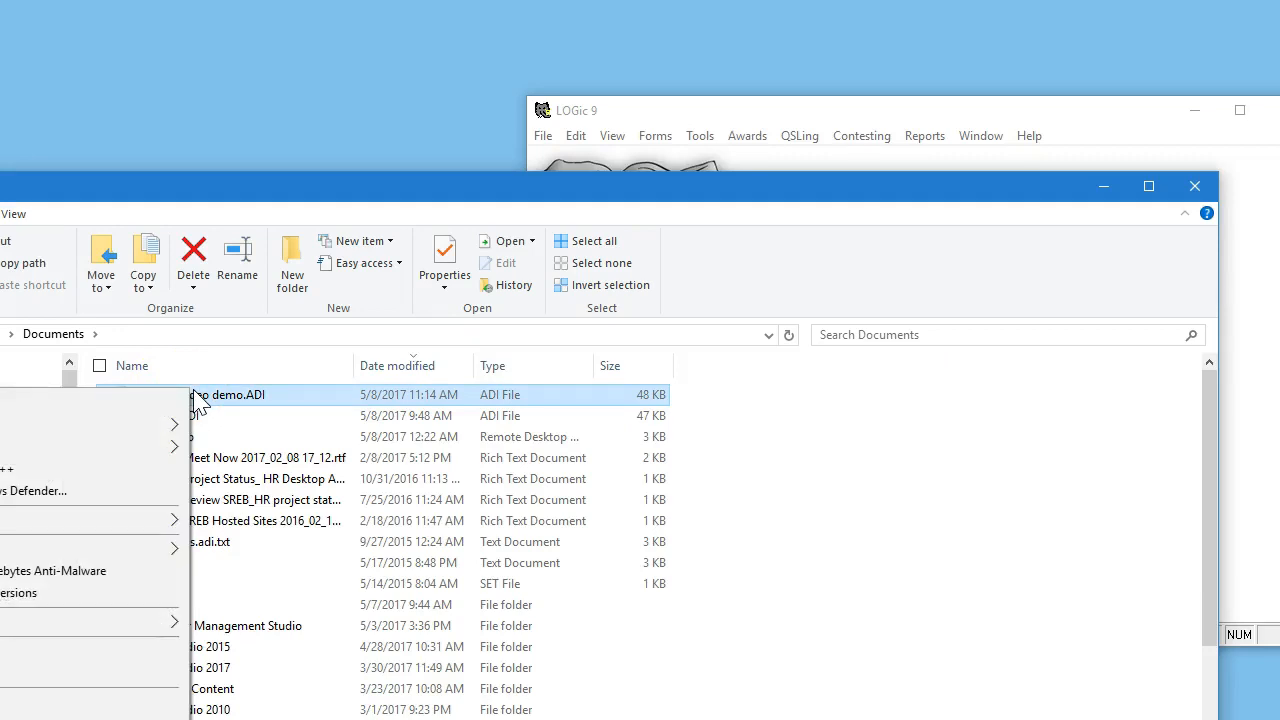
click(284, 402)
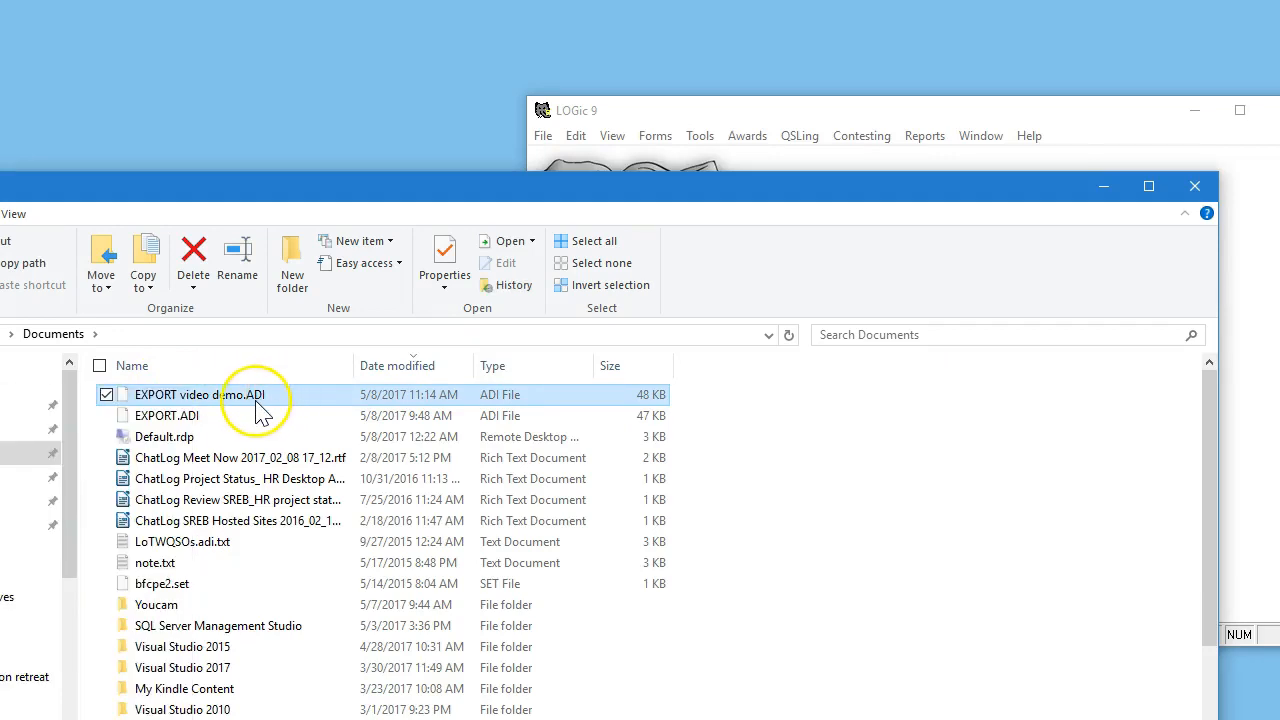
click(251, 405)
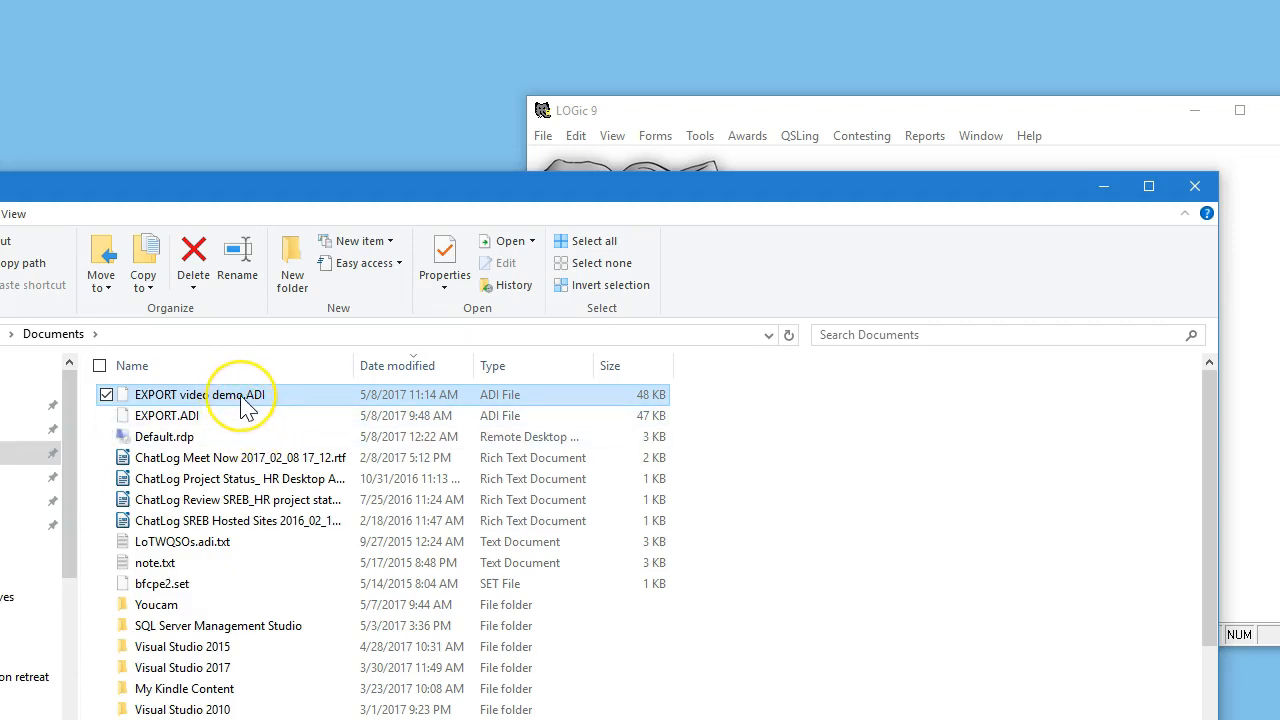
right_click(240, 394)
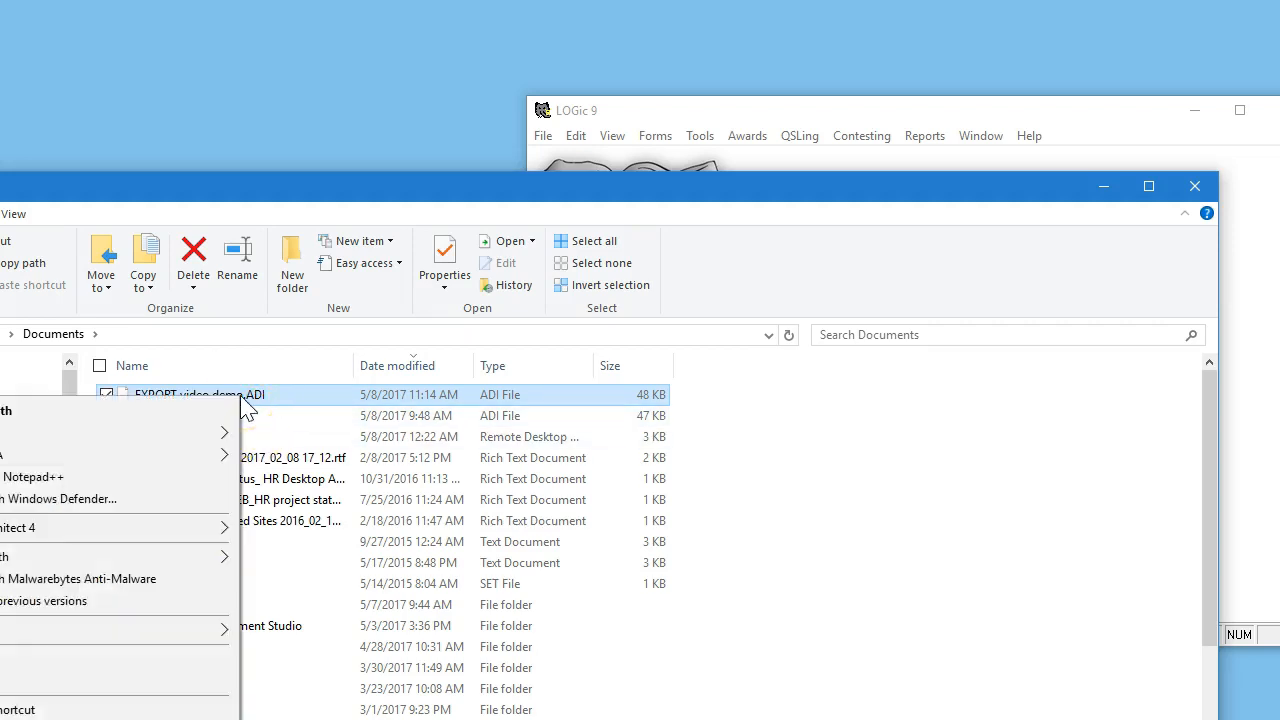
click(160, 477)
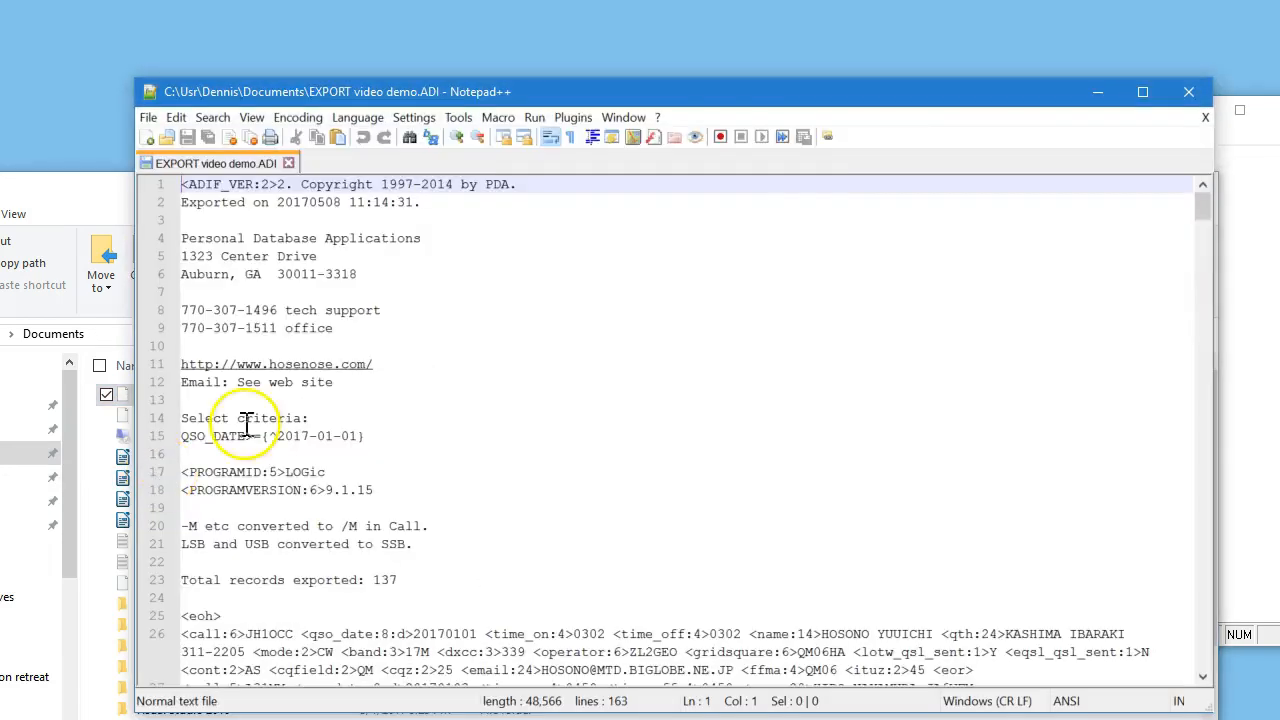
click(1191, 98)
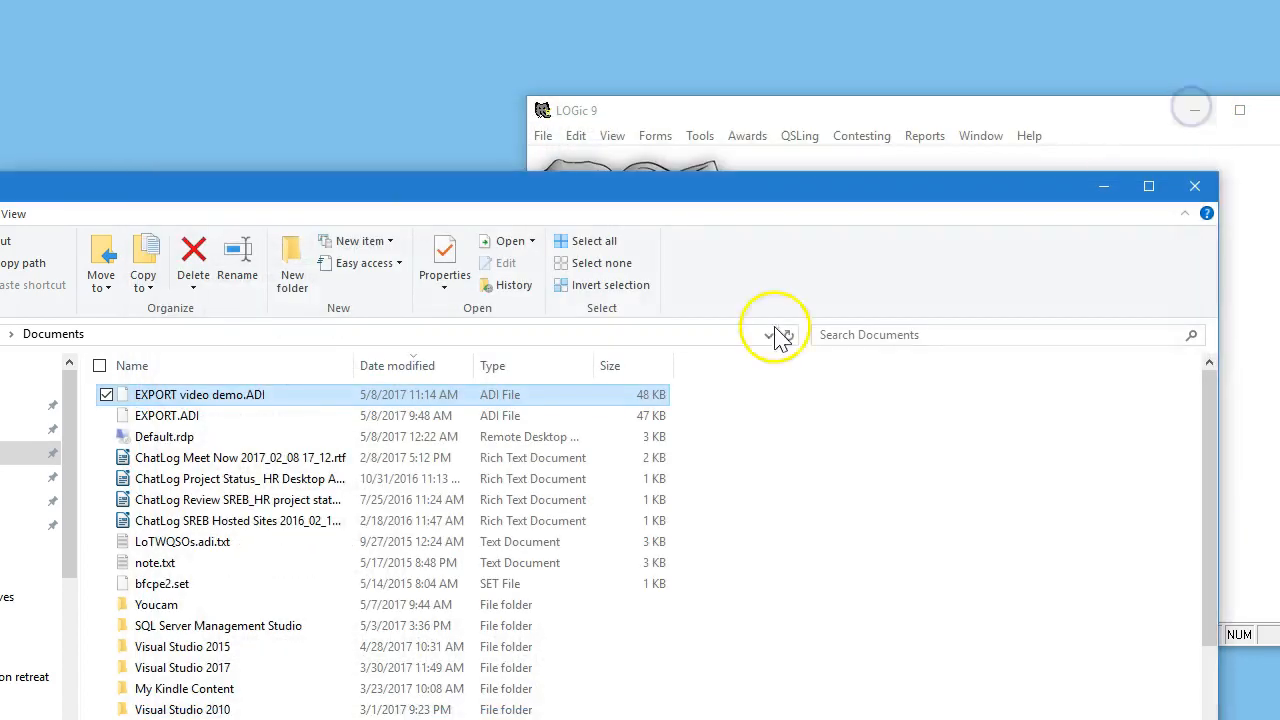
Bring up the choice of apps for opening EXPORT video demo.ADI and dismiss it without picking one
right_click(233, 410)
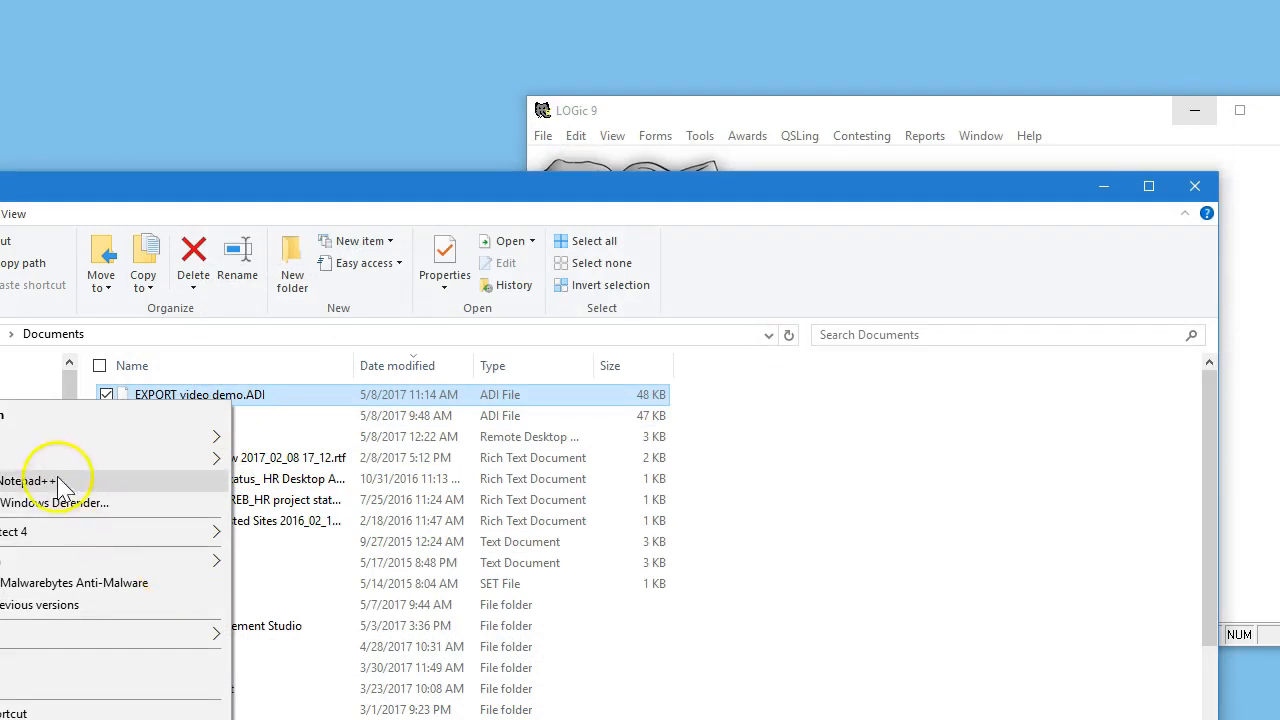
click(26, 430)
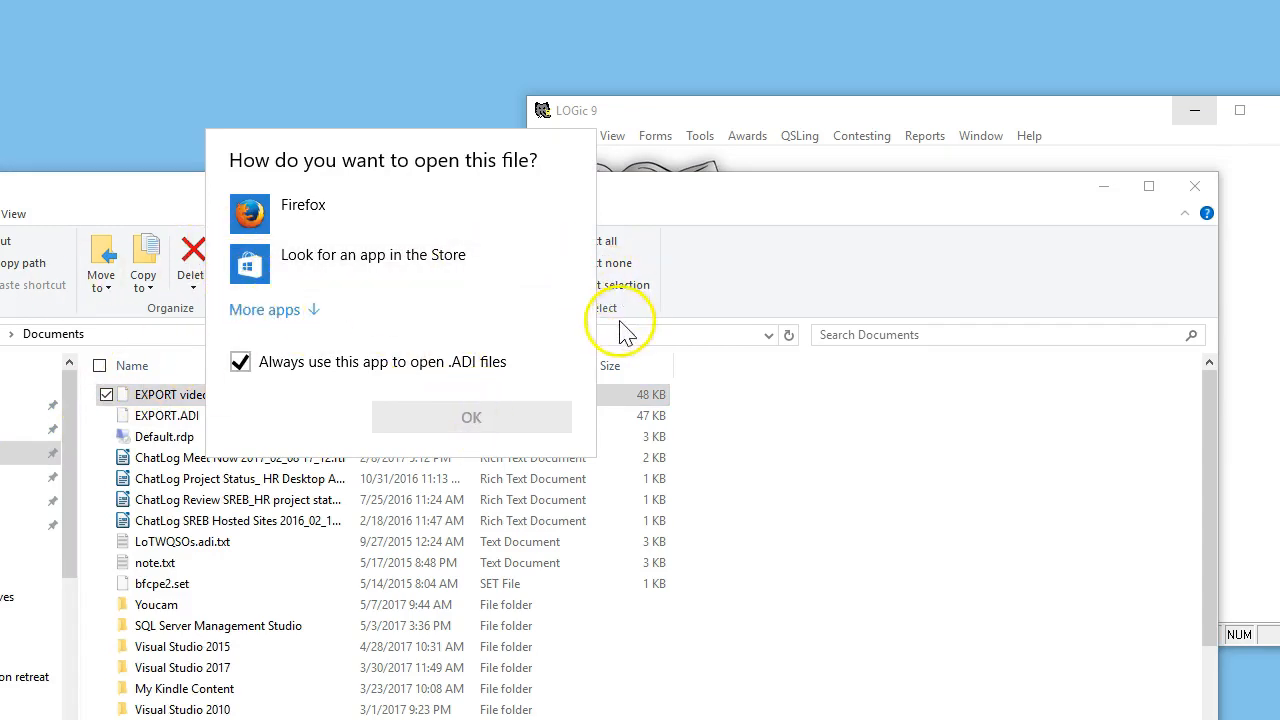
click(775, 430)
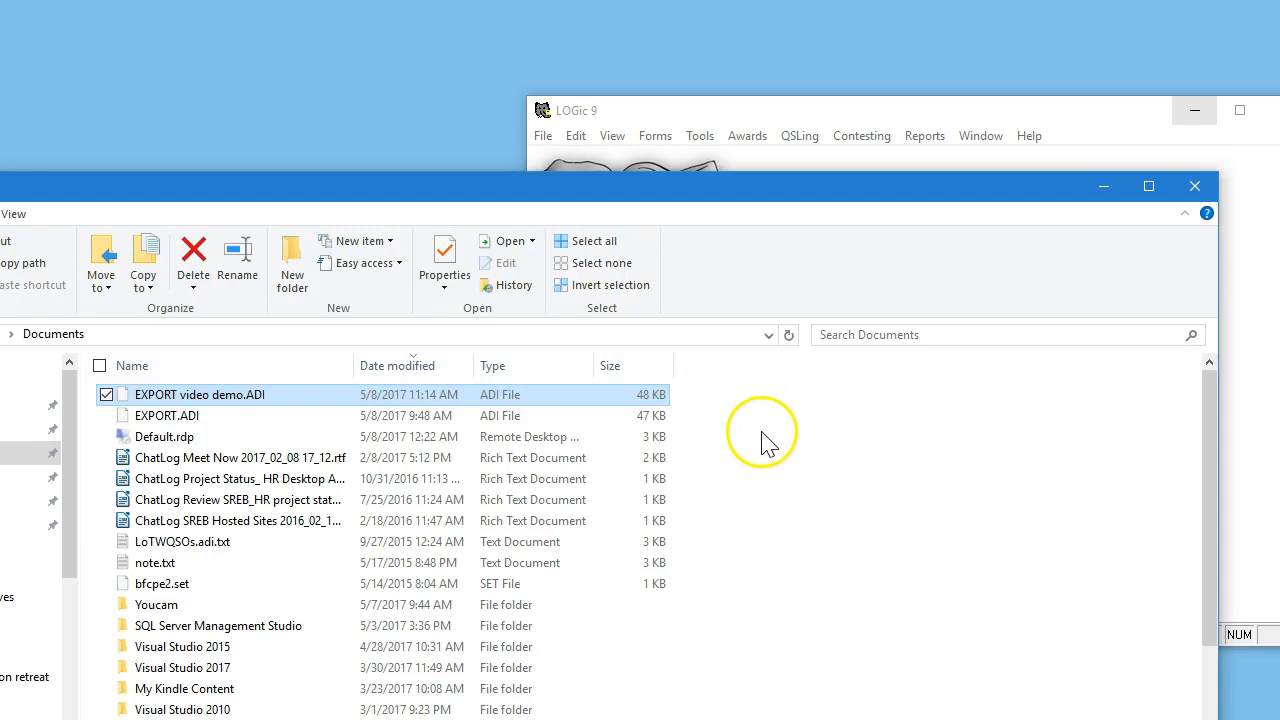
Bring LOGic 9 to the front, close the Documents folder window, and reposition the LOGic window
drag(917, 119, 574, 116)
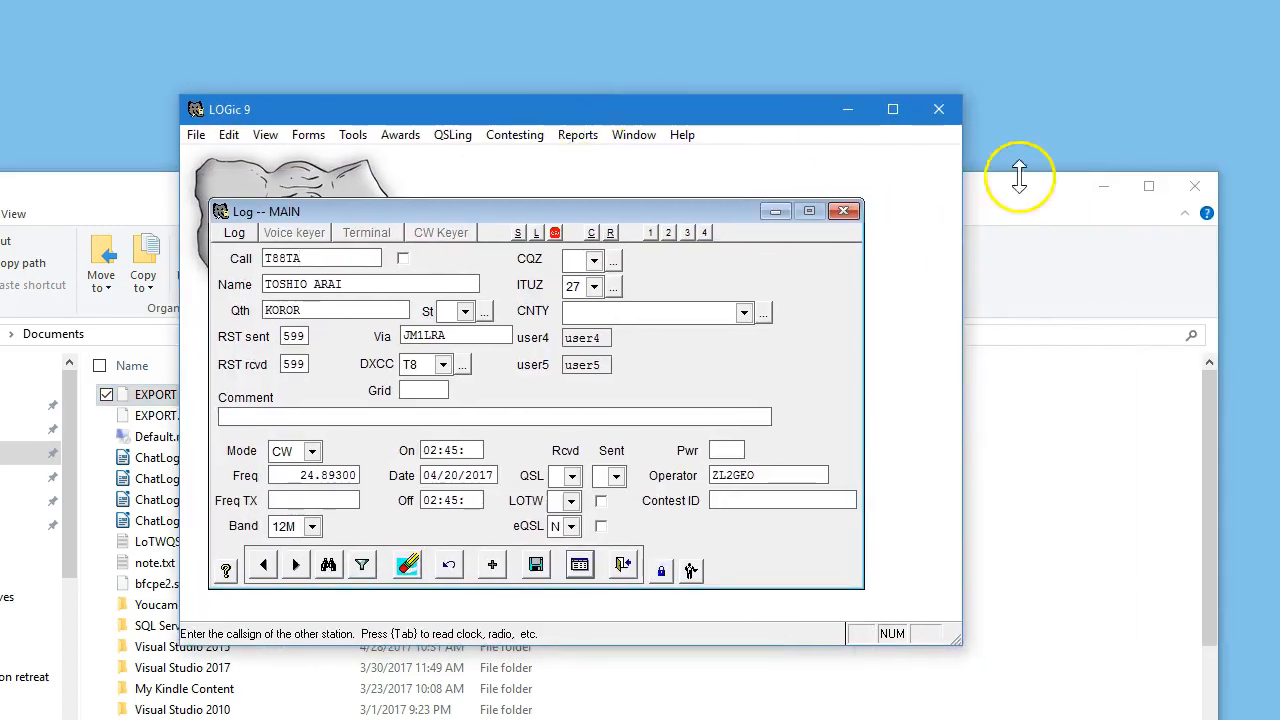
click(1194, 186)
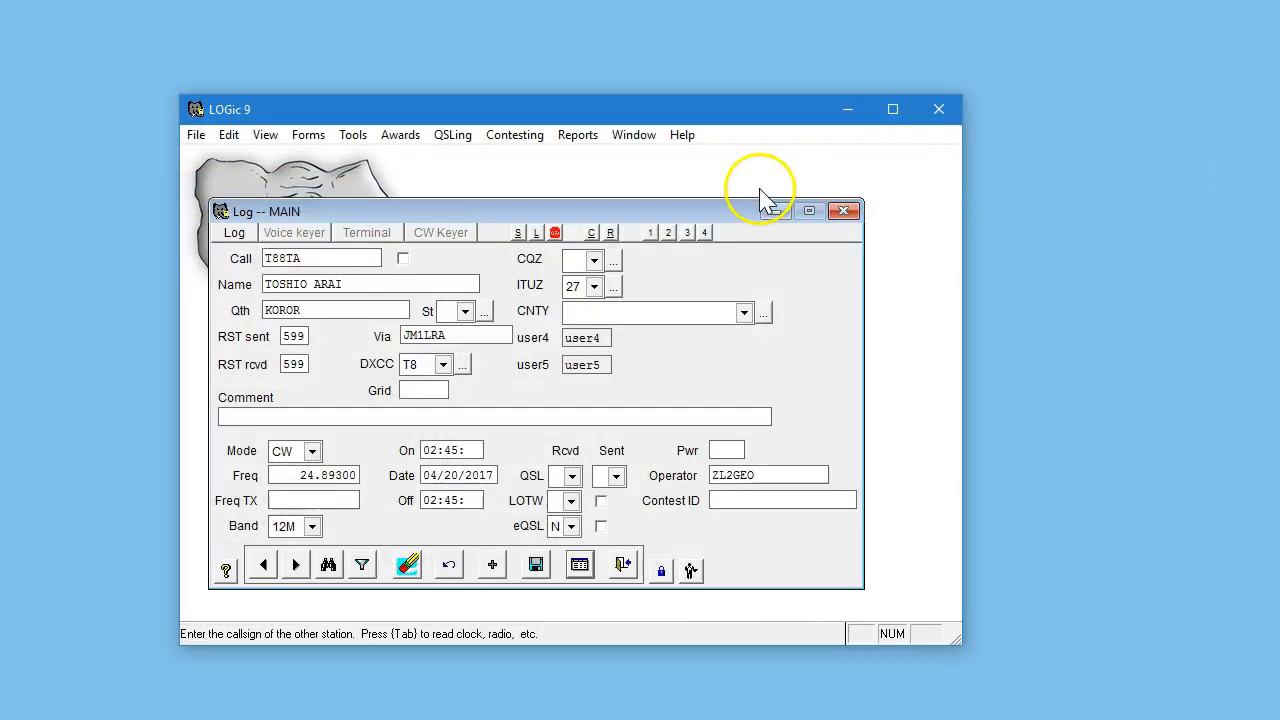
click(351, 136)
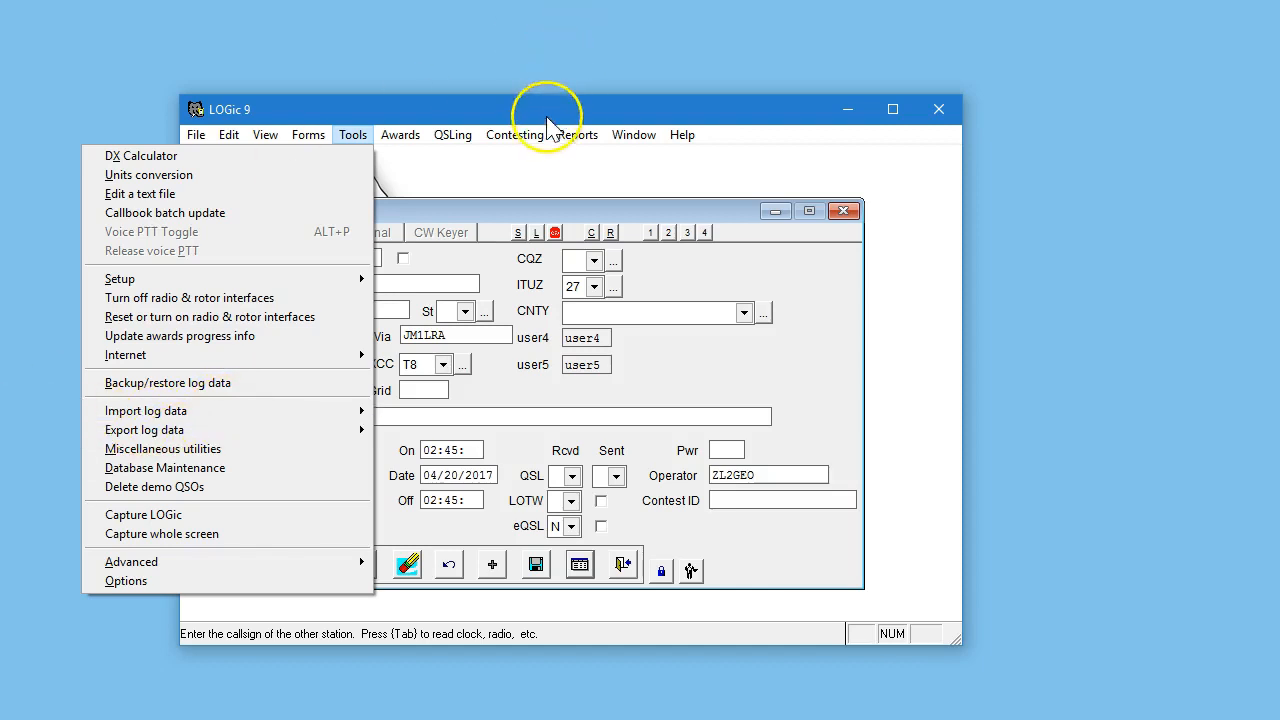
drag(545, 110, 838, 109)
Start an ADIF import of EXPORT video demo.ADI from Documents, leaving the contest ID blank and TX power at 0.000
click(650, 138)
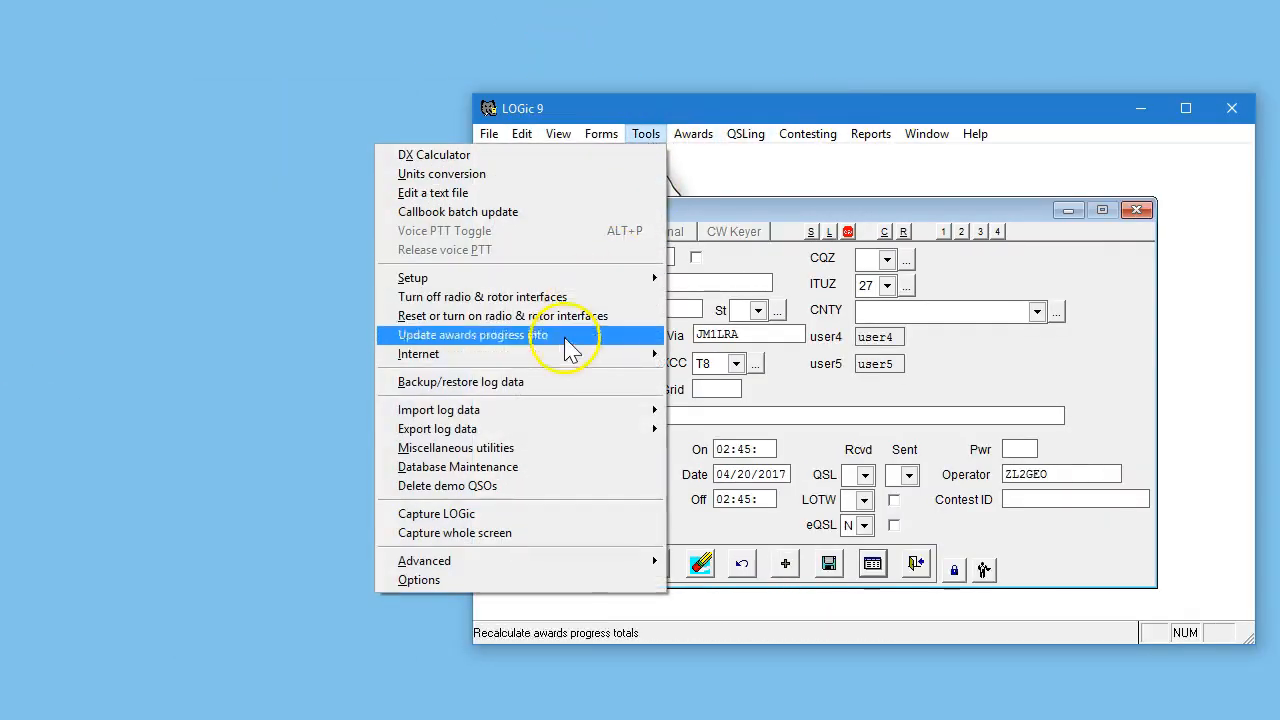
mouse_move(457, 412)
click(254, 409)
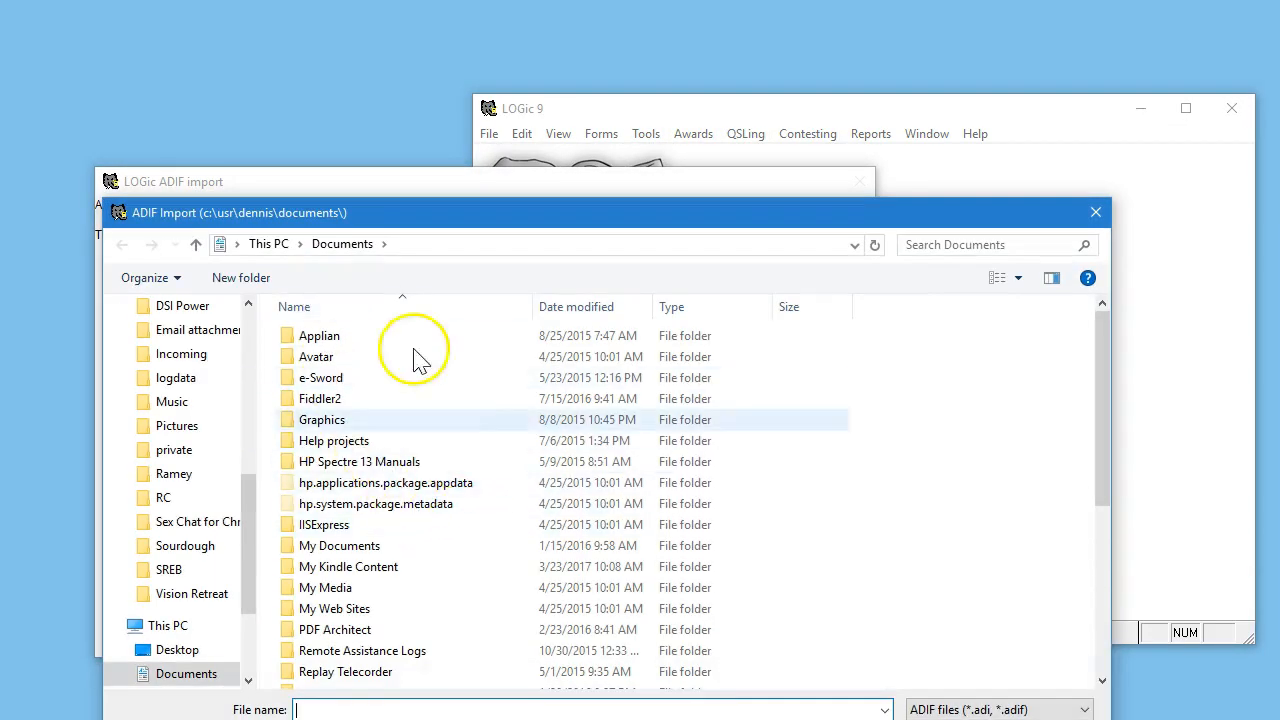
scroll(532, 425, down, 1)
click(578, 318)
double_click(404, 340)
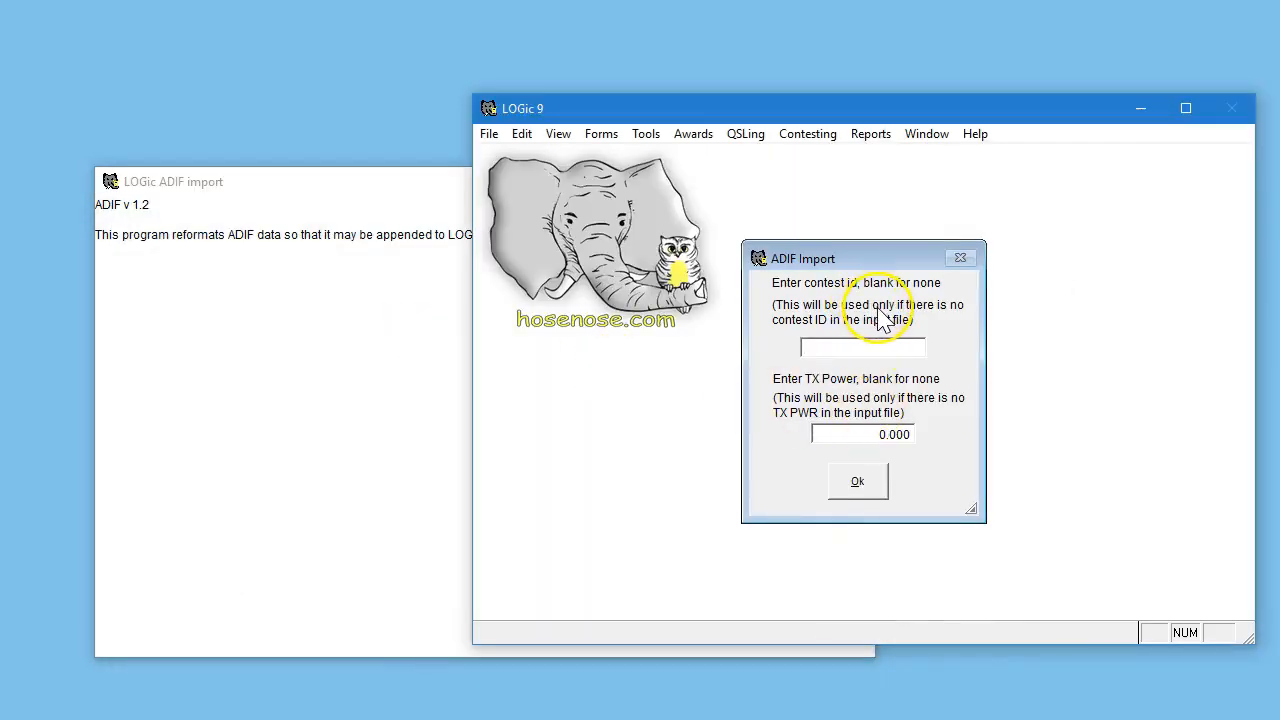
click(857, 483)
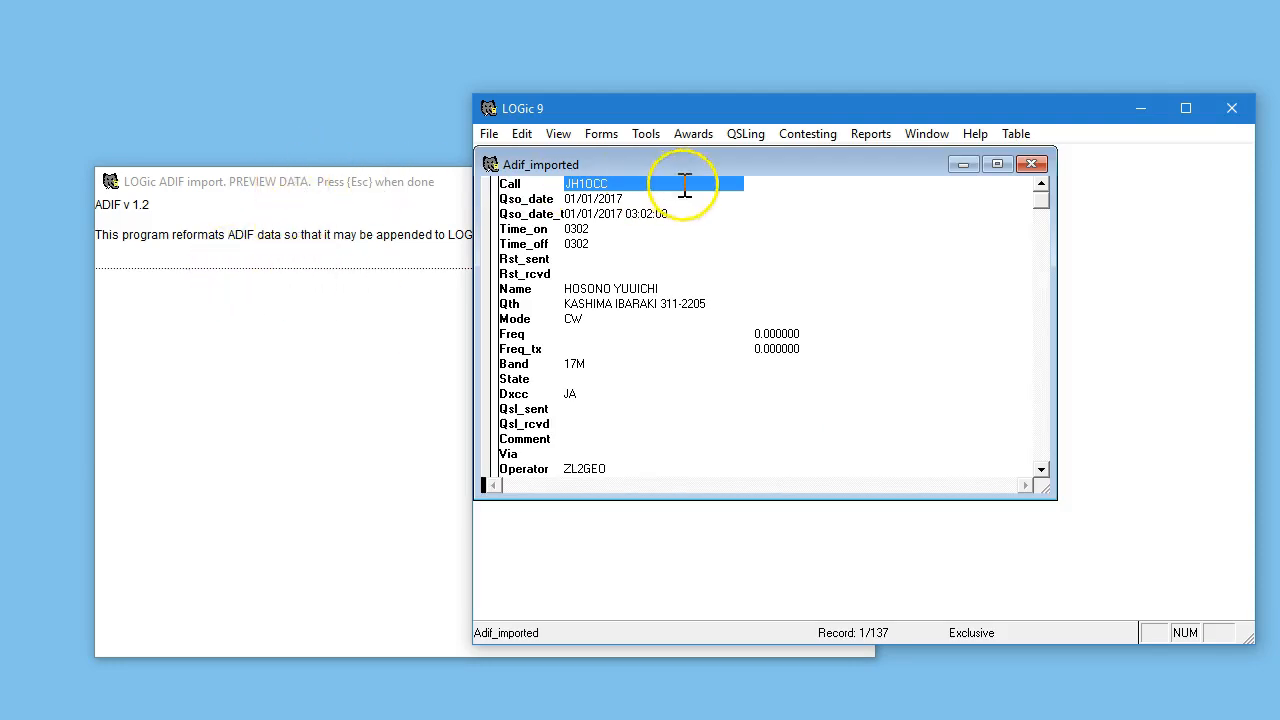
Examine the preview of the imported ADIF records, checking their call, date, mode, band and user fields
scroll(707, 274, down, 10)
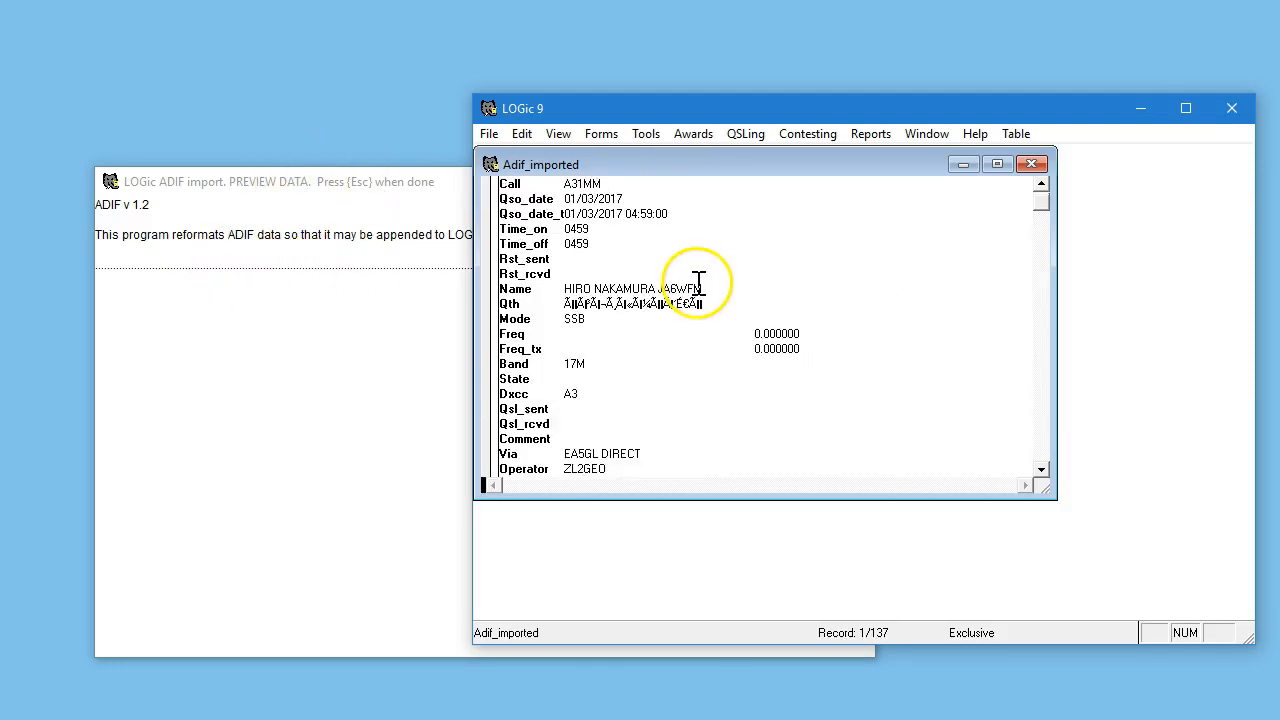
scroll(695, 287, up, 7)
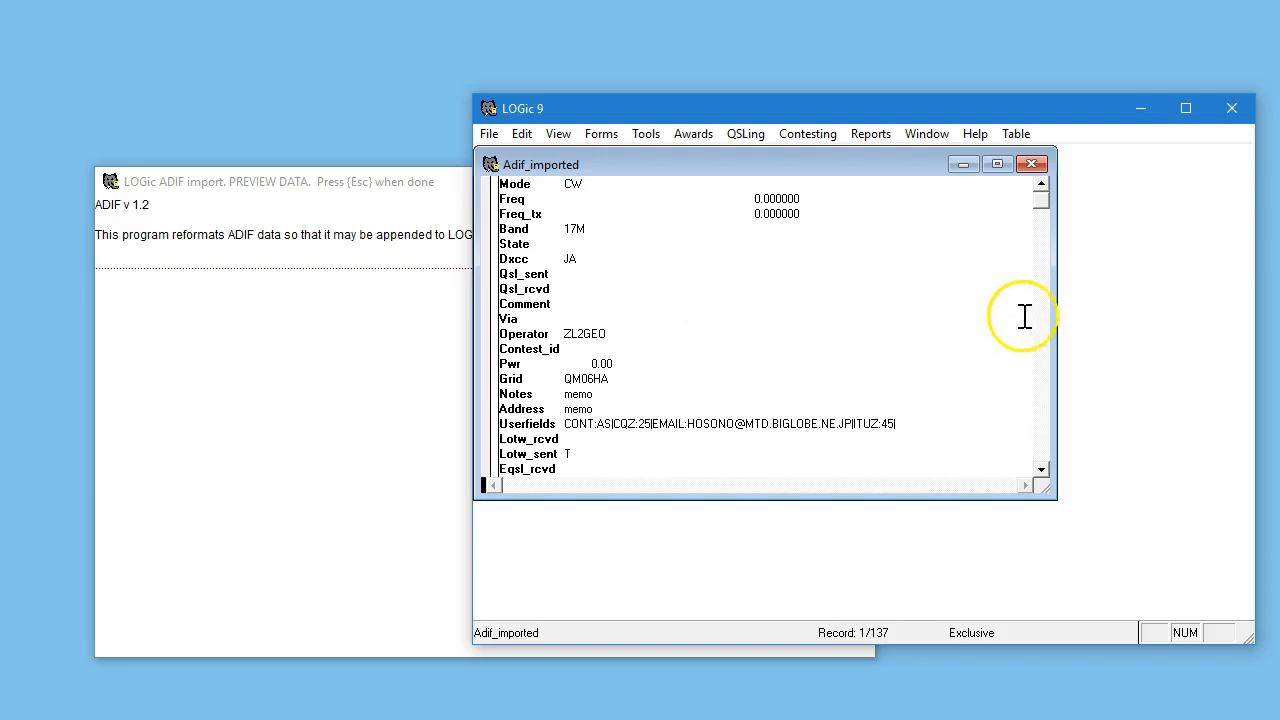
scroll(943, 314, down, 5)
scroll(829, 435, down, 7)
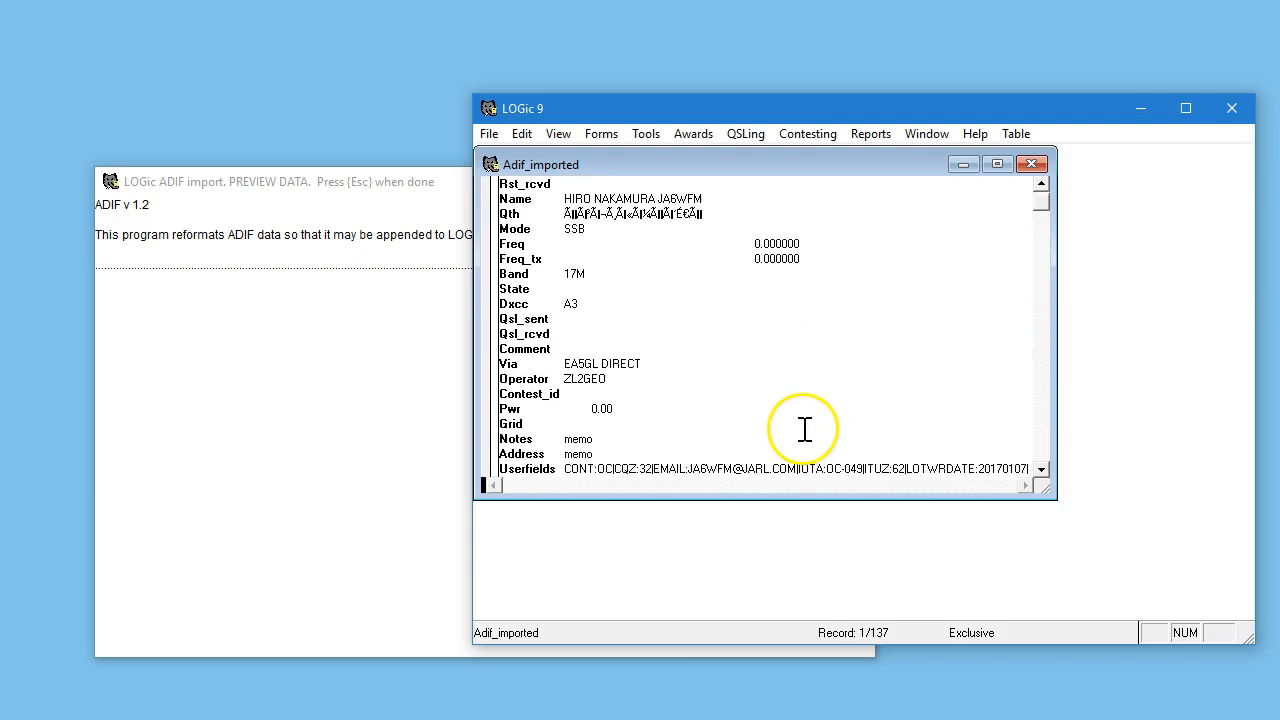
scroll(734, 400, down, 10)
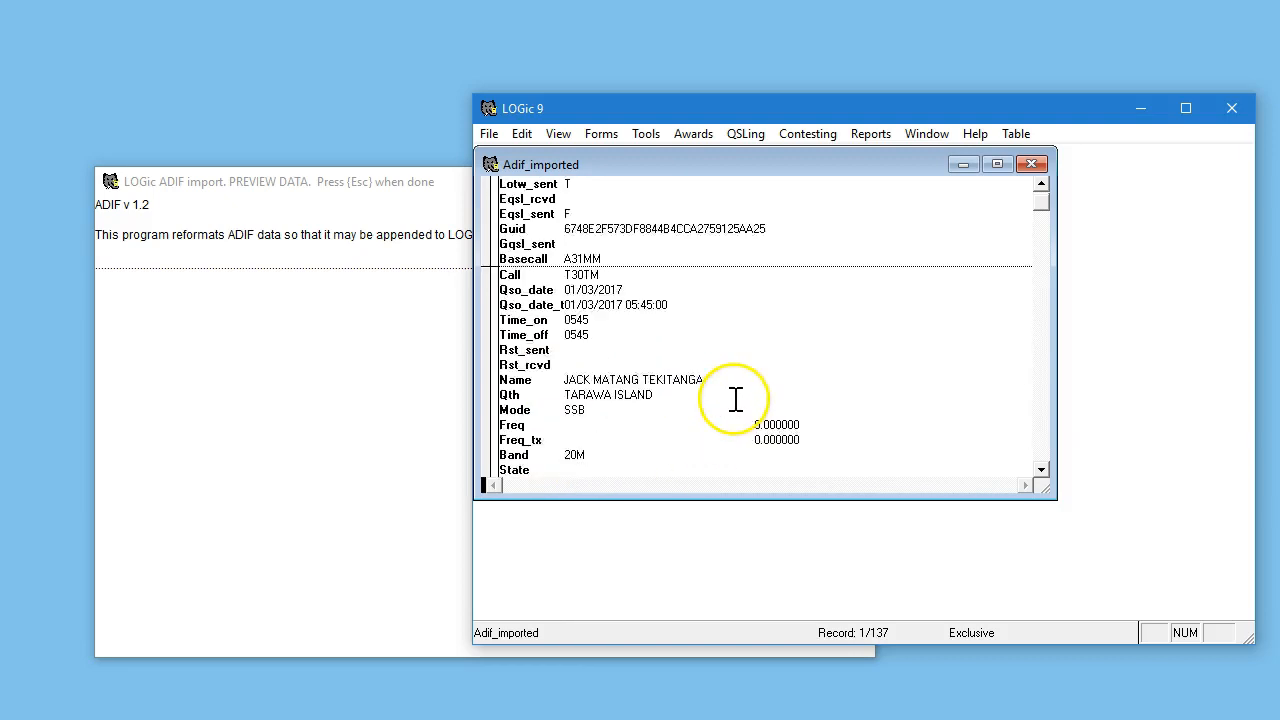
scroll(733, 401, down, 3)
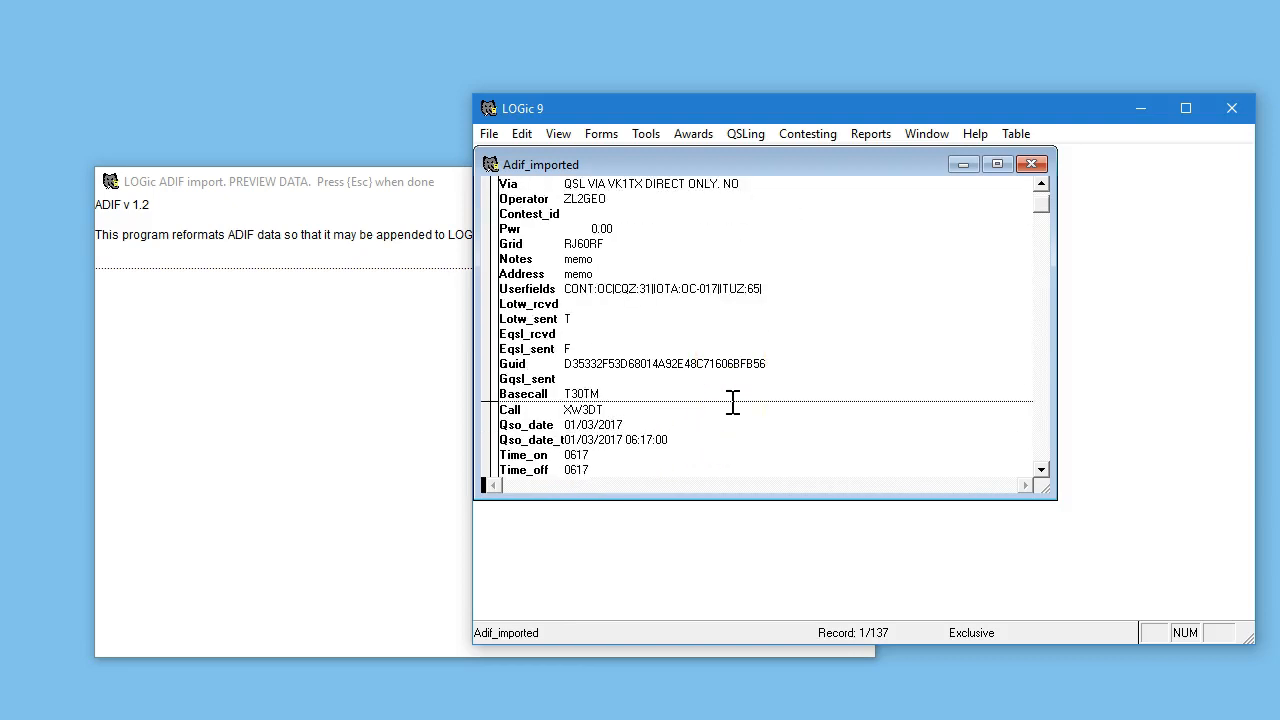
Close the import preview, append the imported data to LOGic's log file, and skip updating the awards progress info
click(1033, 166)
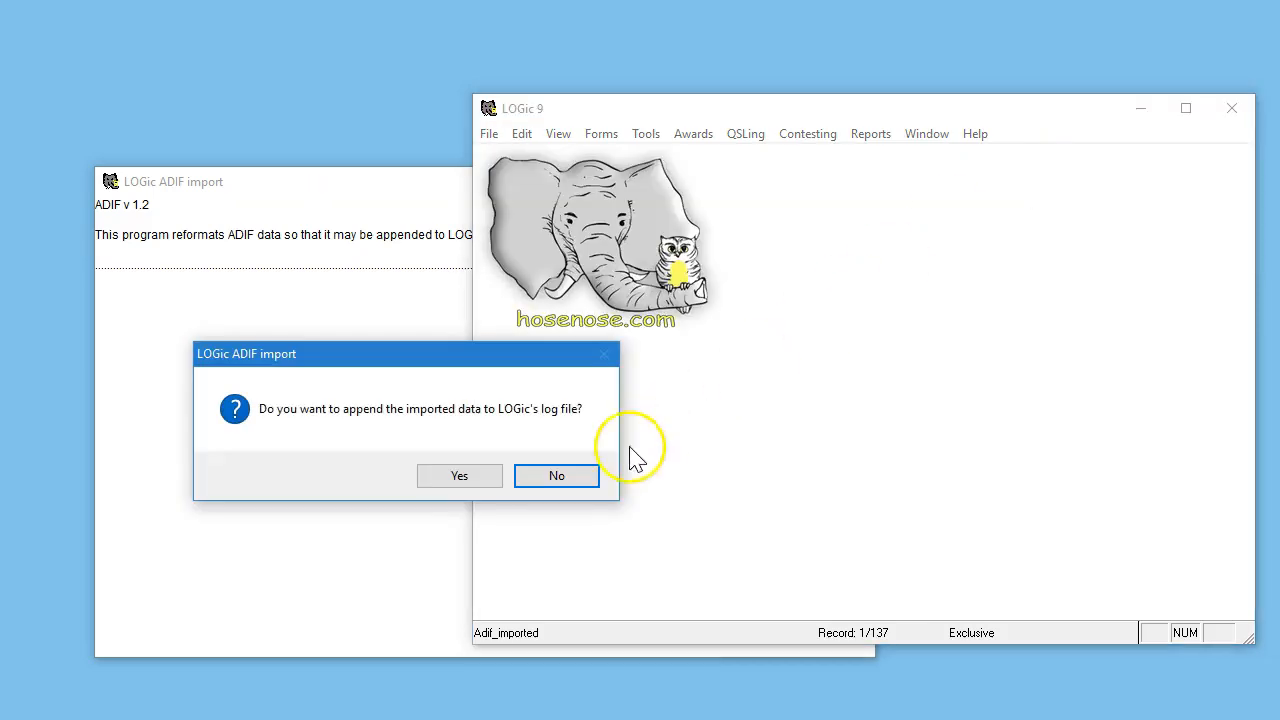
click(459, 476)
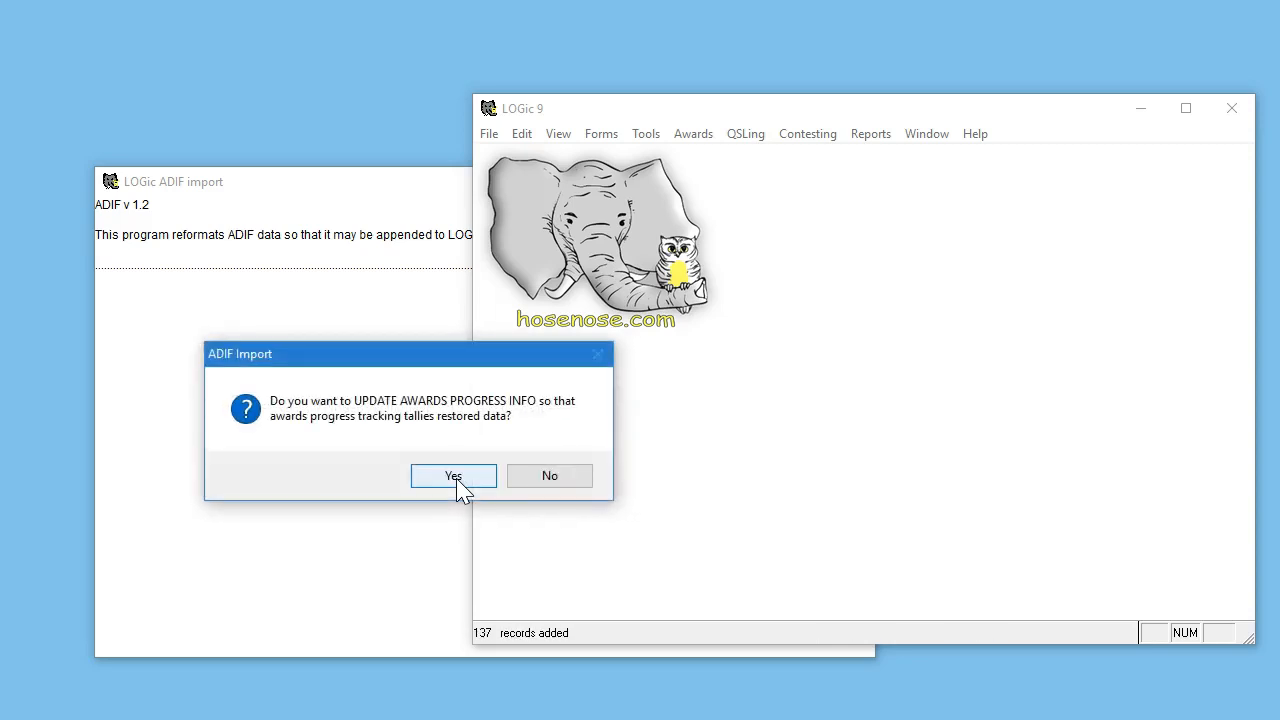
click(535, 477)
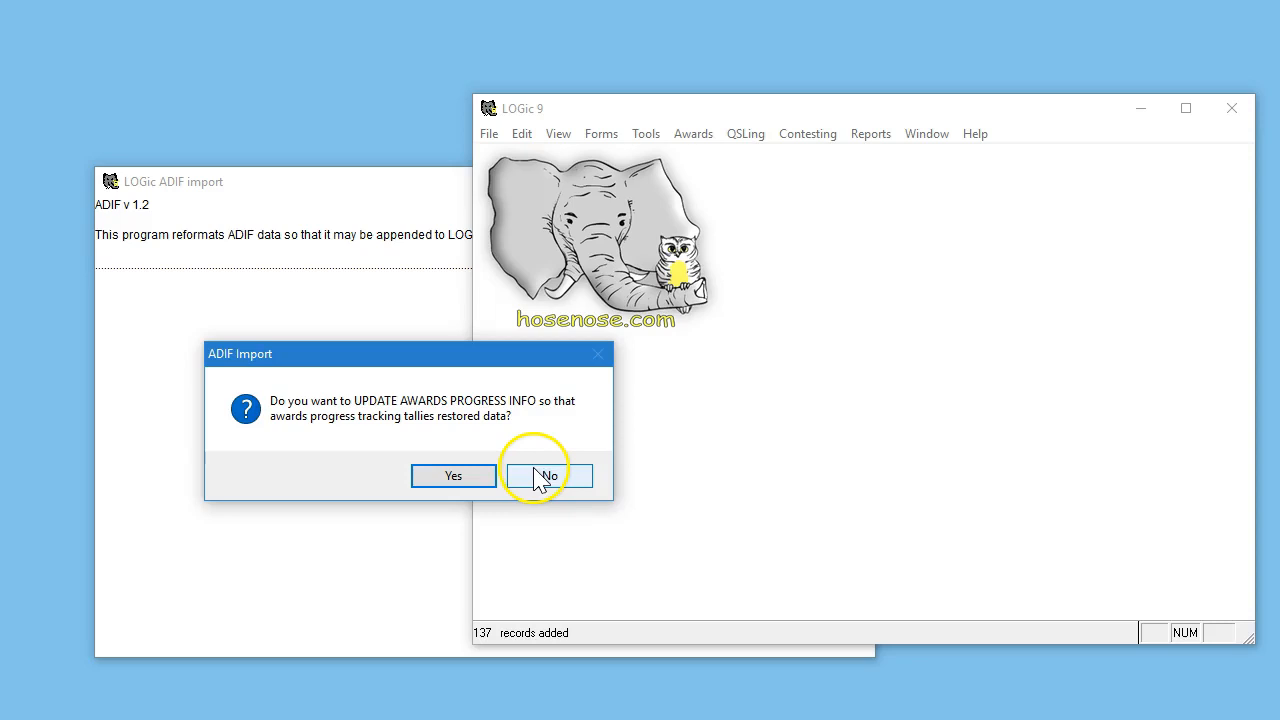
click(549, 477)
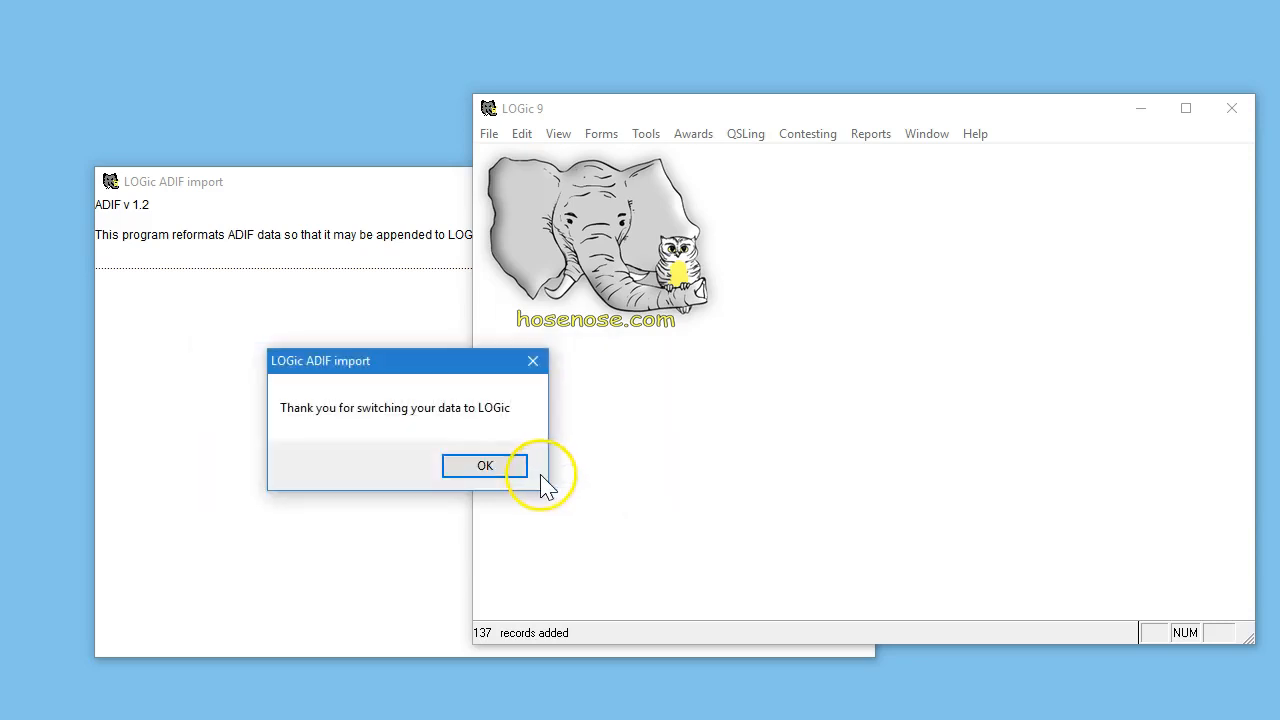
click(487, 475)
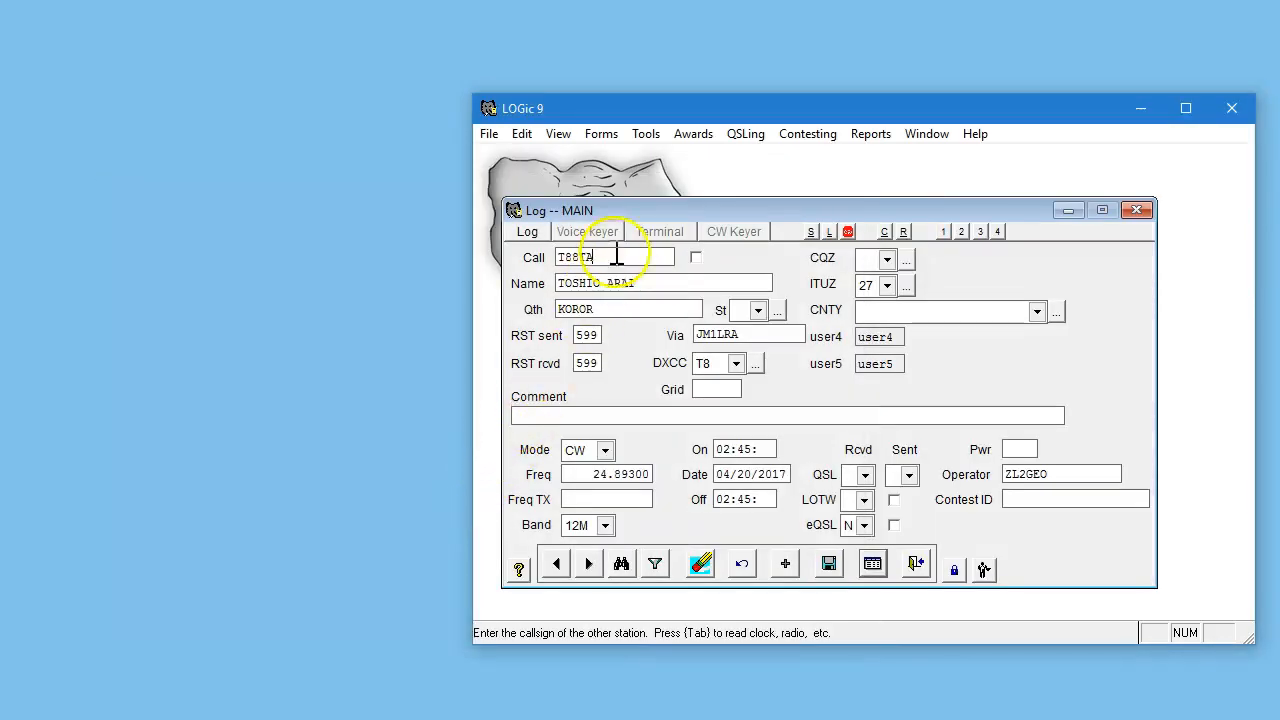
Run the Delete duplicate QSOs.prg miscellaneous utility, agreeing to proceed and keeping the default of not ignoring seconds in Time On
click(646, 143)
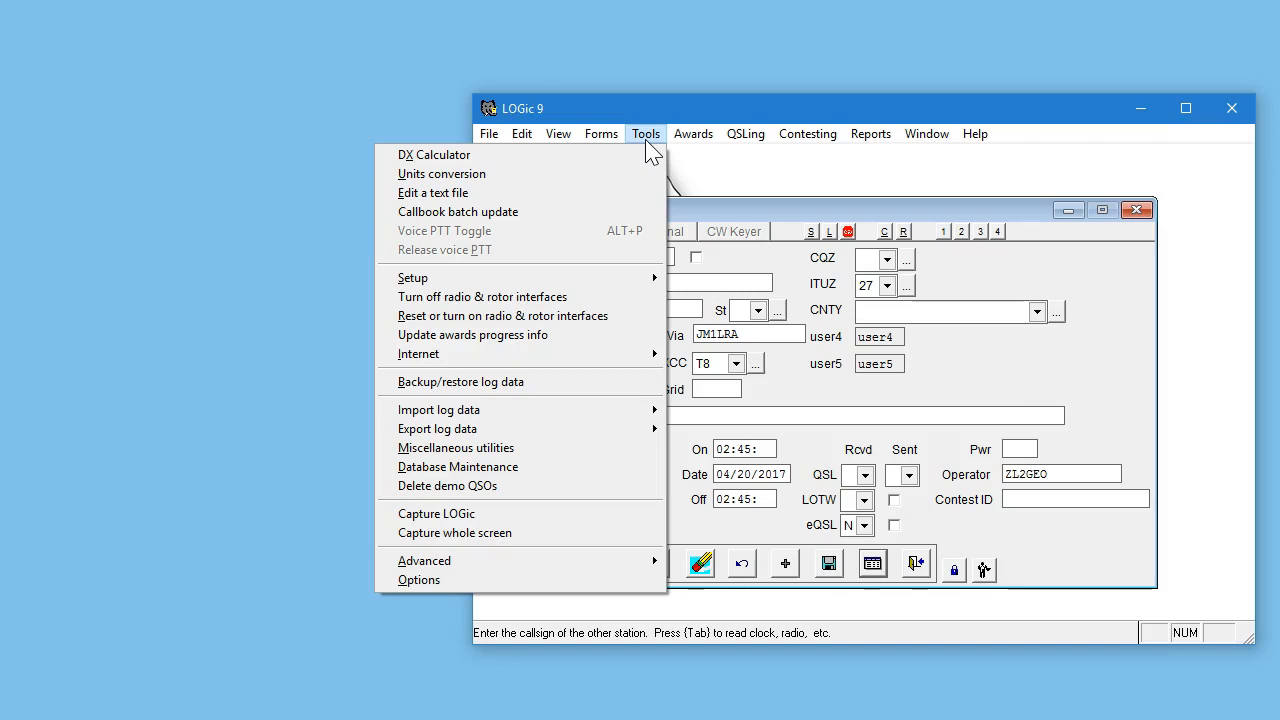
click(475, 457)
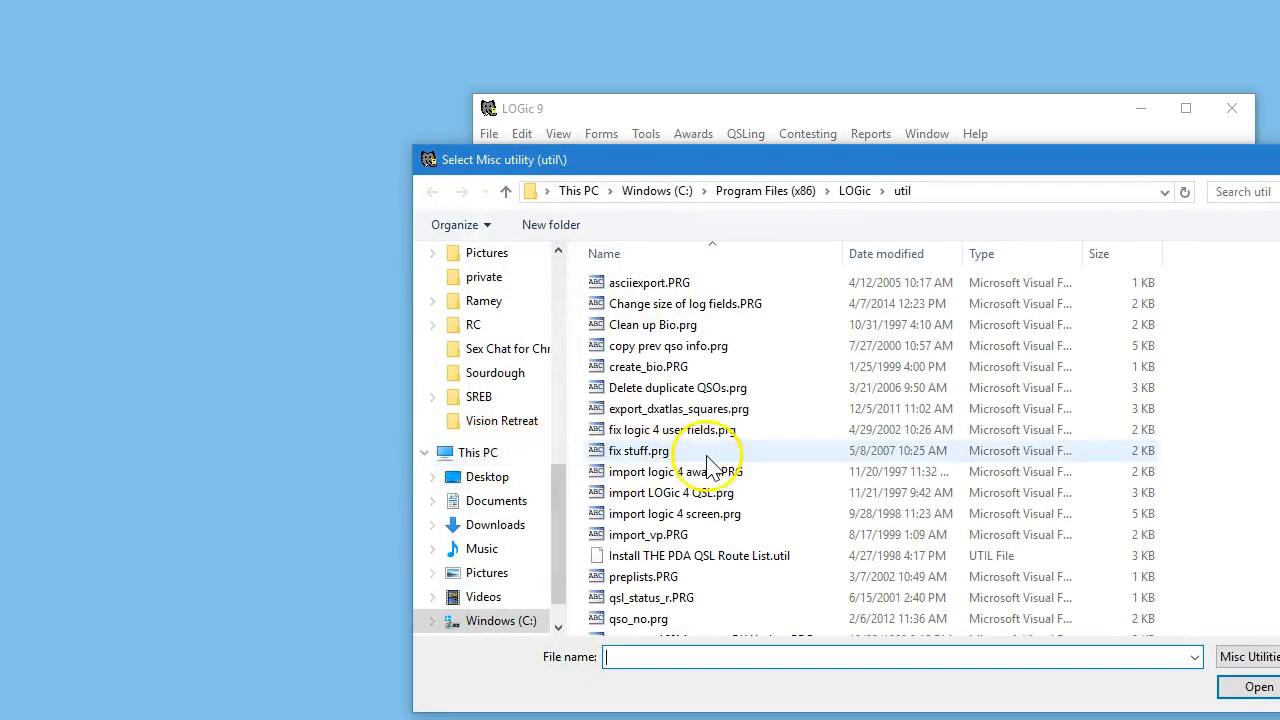
double_click(666, 388)
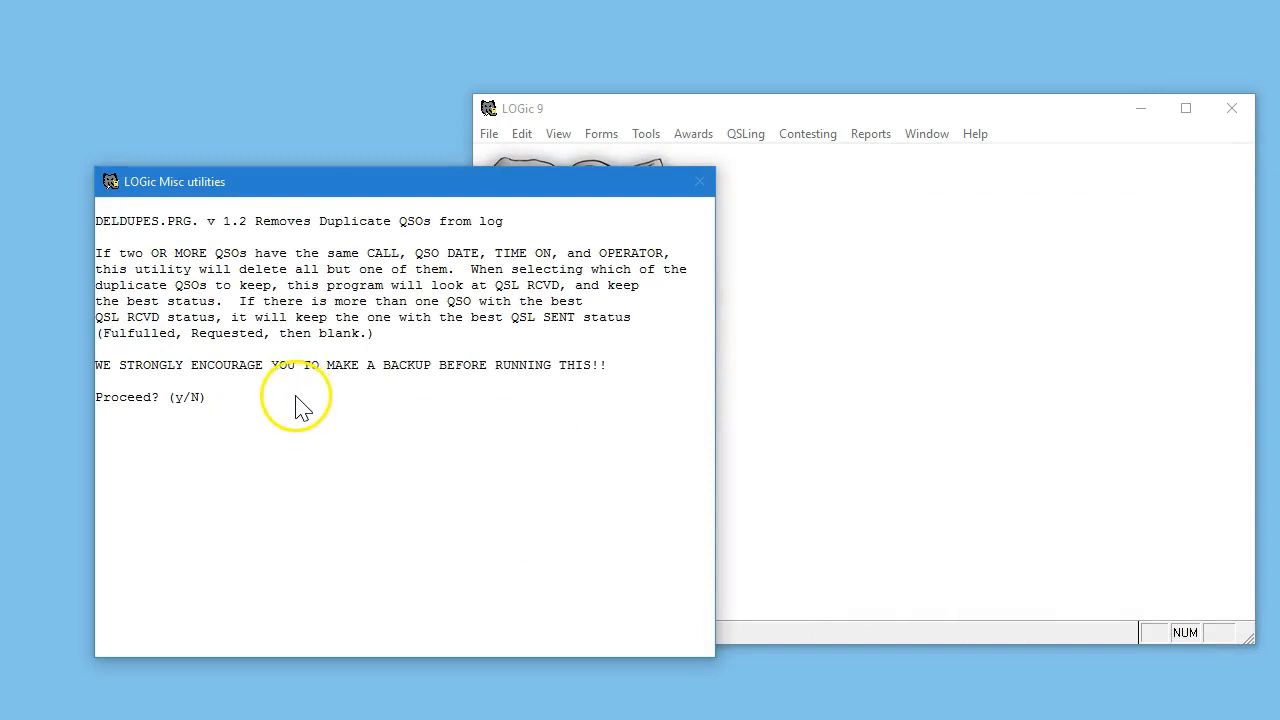
text(y)
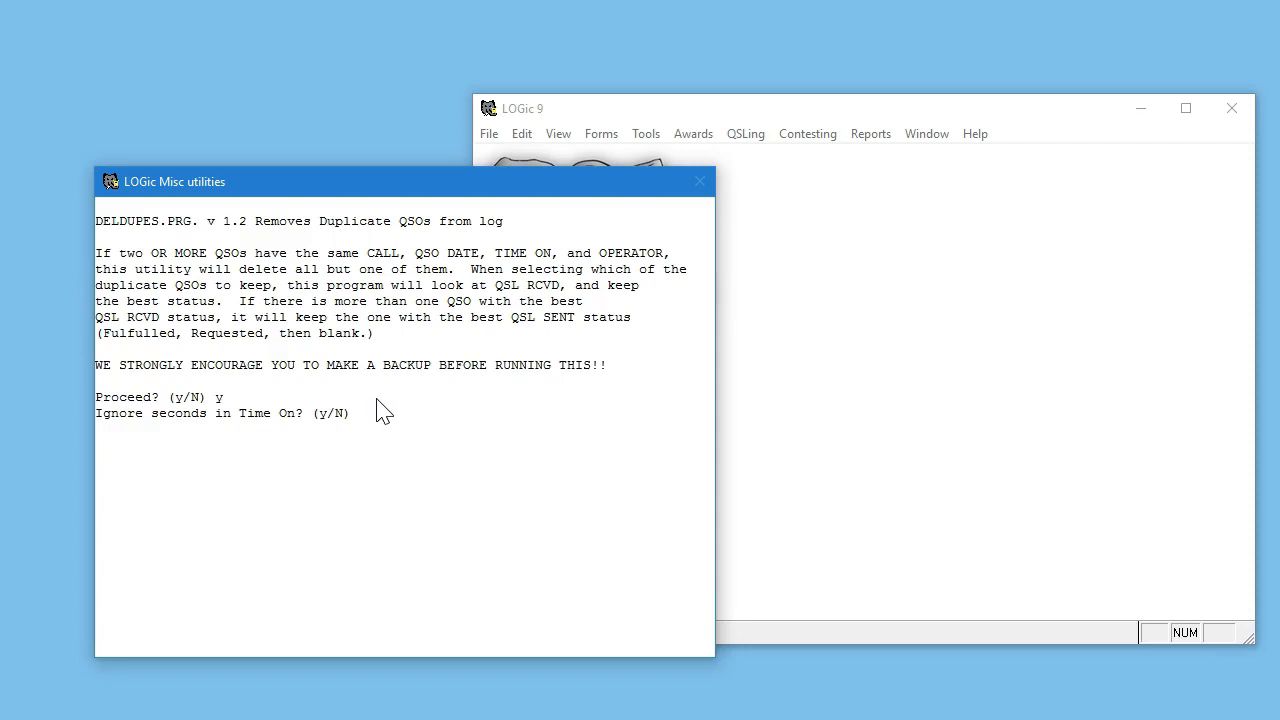
key(Return)
drag(390, 353, 418, 507)
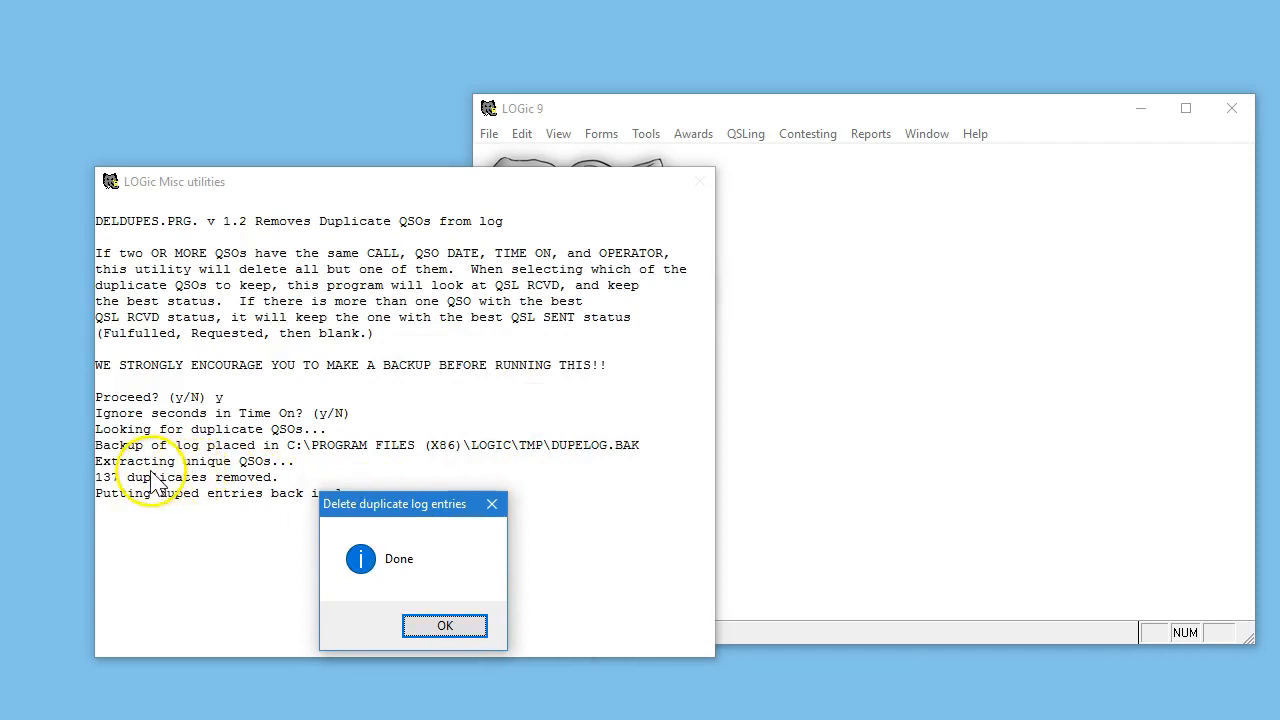
click(470, 633)
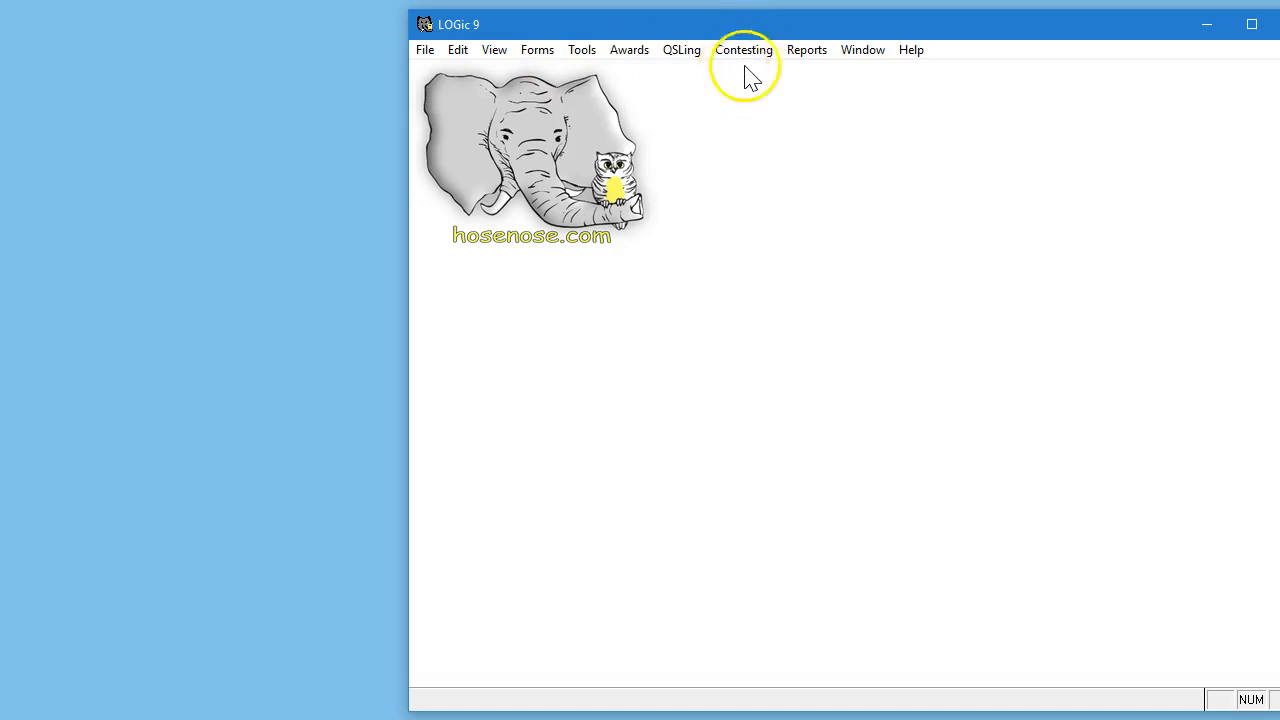
Reposition the LOGic window and open the setup for log fields, spotting, and awards tracking
drag(810, 32, 755, 35)
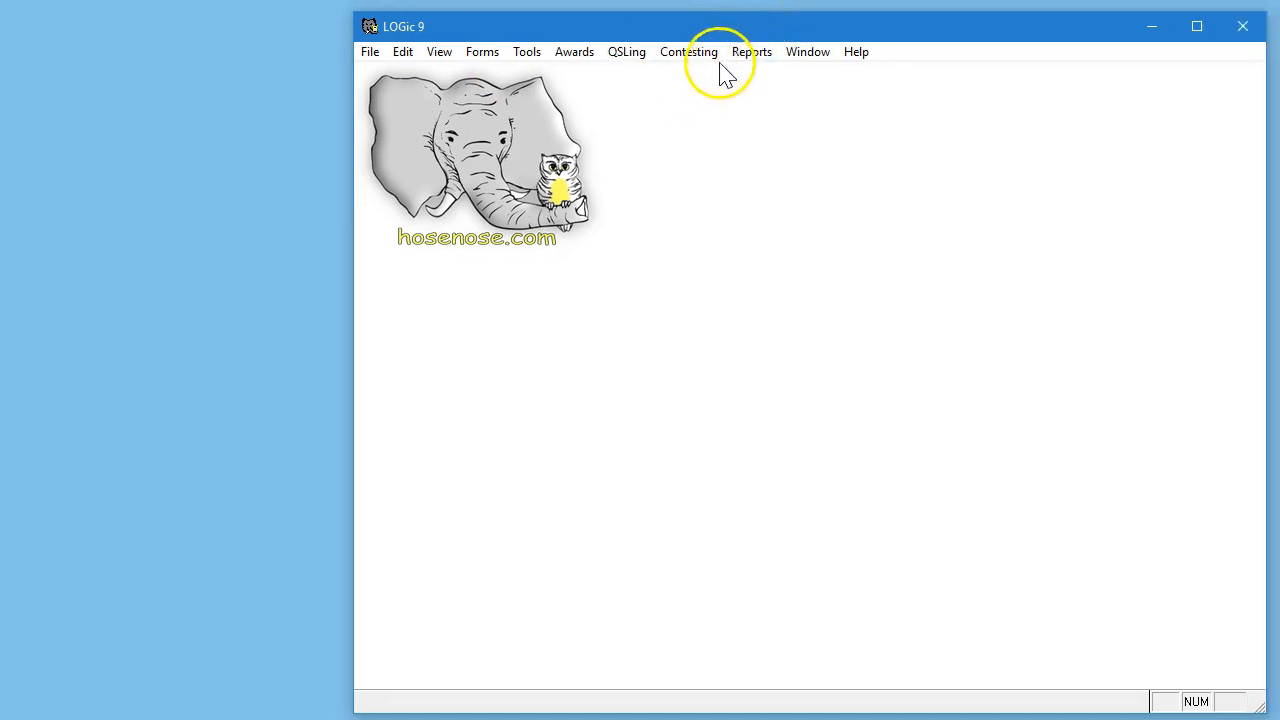
click(525, 60)
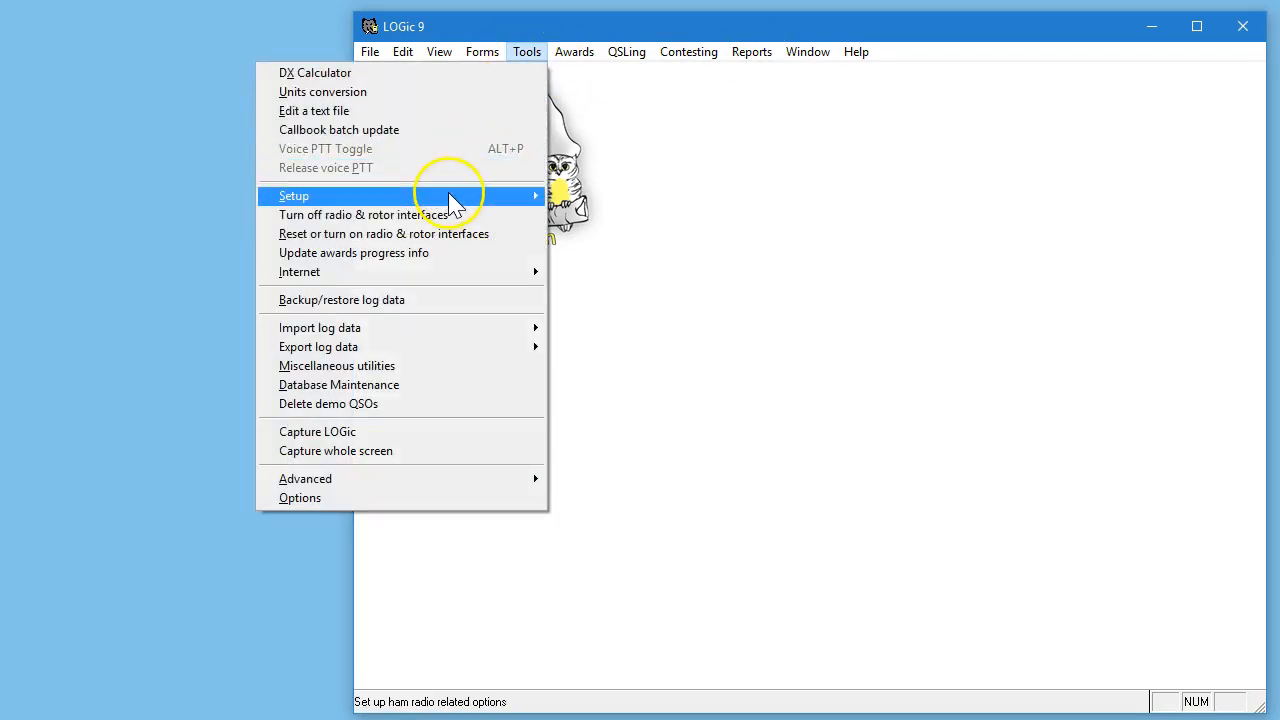
mouse_move(452, 202)
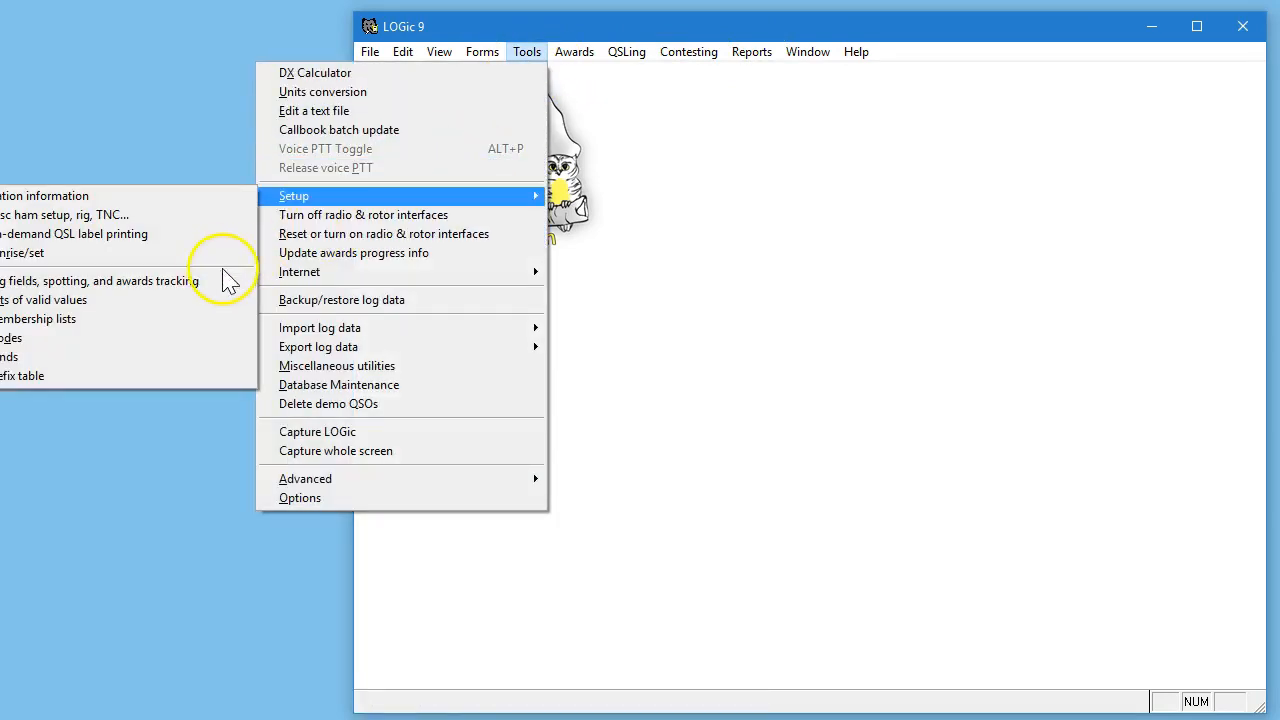
drag(630, 24, 746, 25)
click(750, 56)
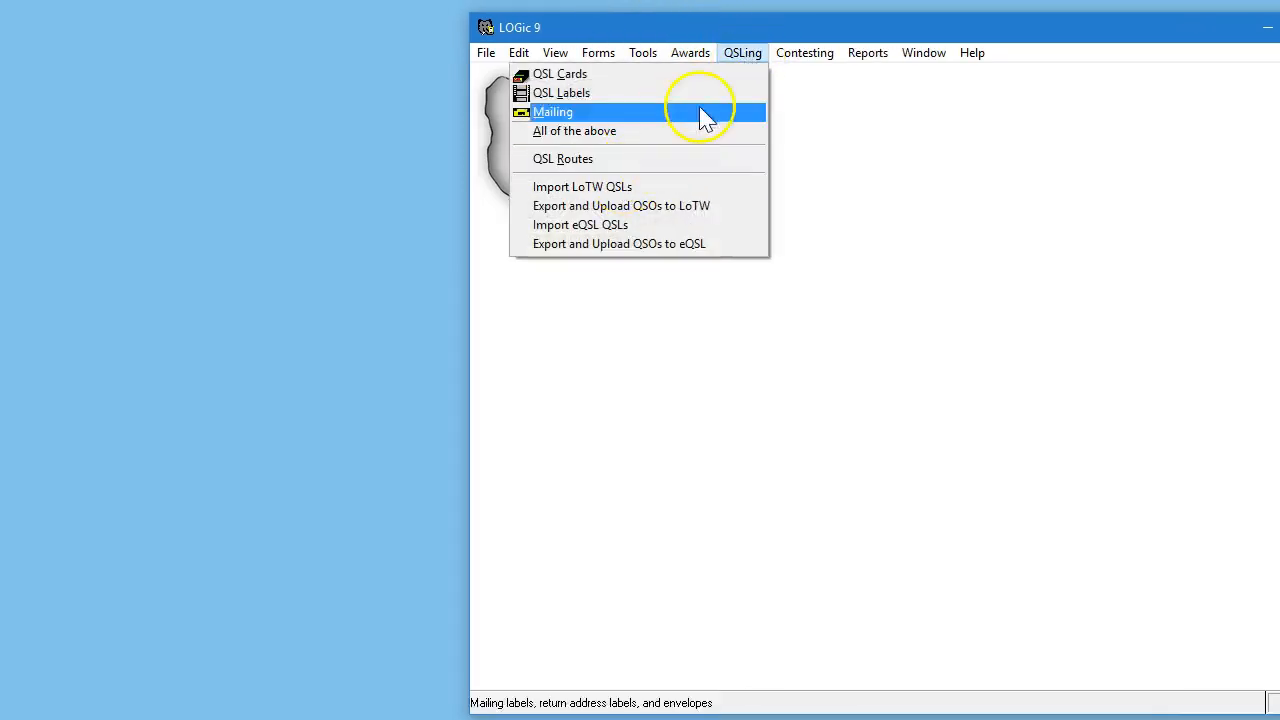
mouse_move(643, 52)
mouse_move(591, 200)
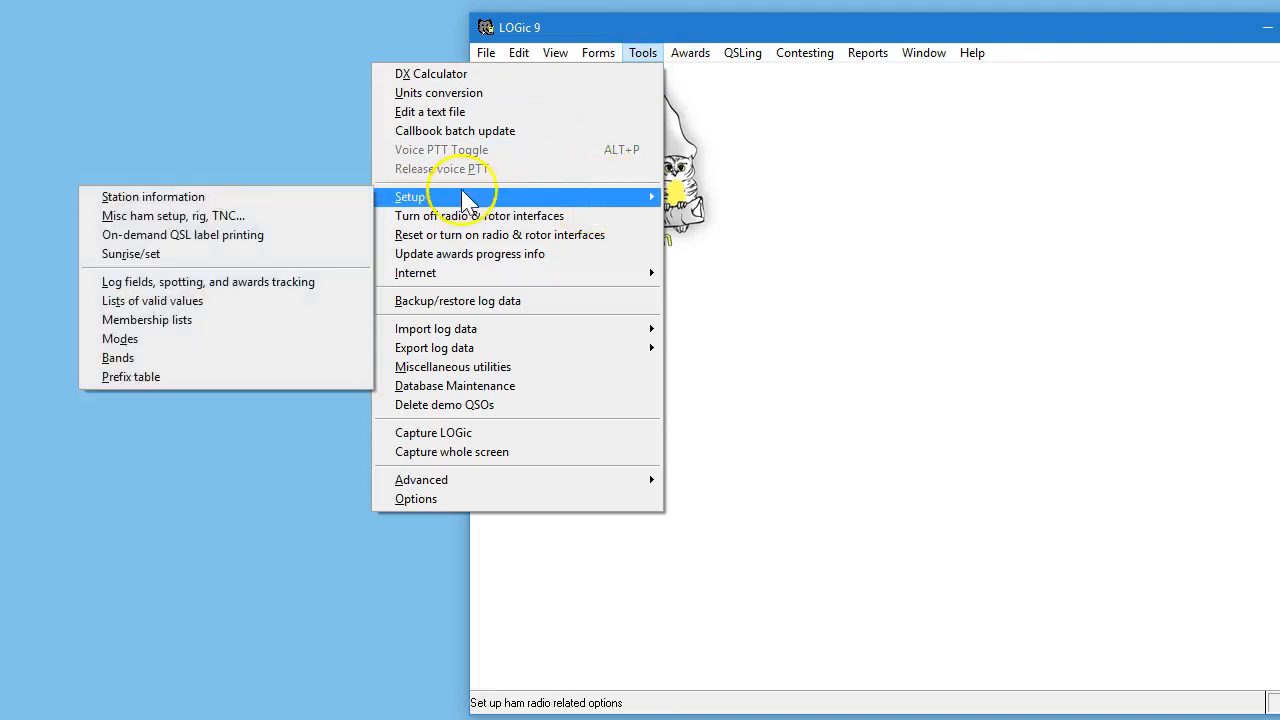
click(250, 285)
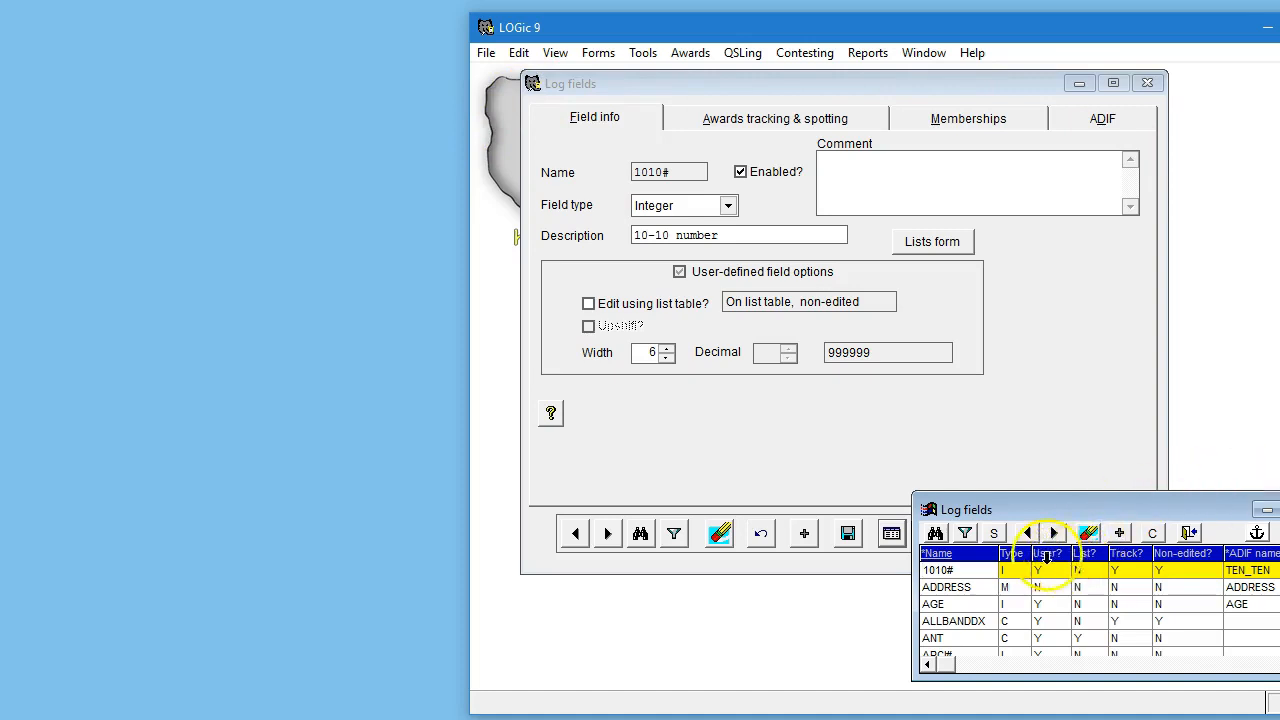
Look through the field info of the ADDRESS, AGE, ALLBANDDX and ANT log fields, ending on 1010#
click(972, 587)
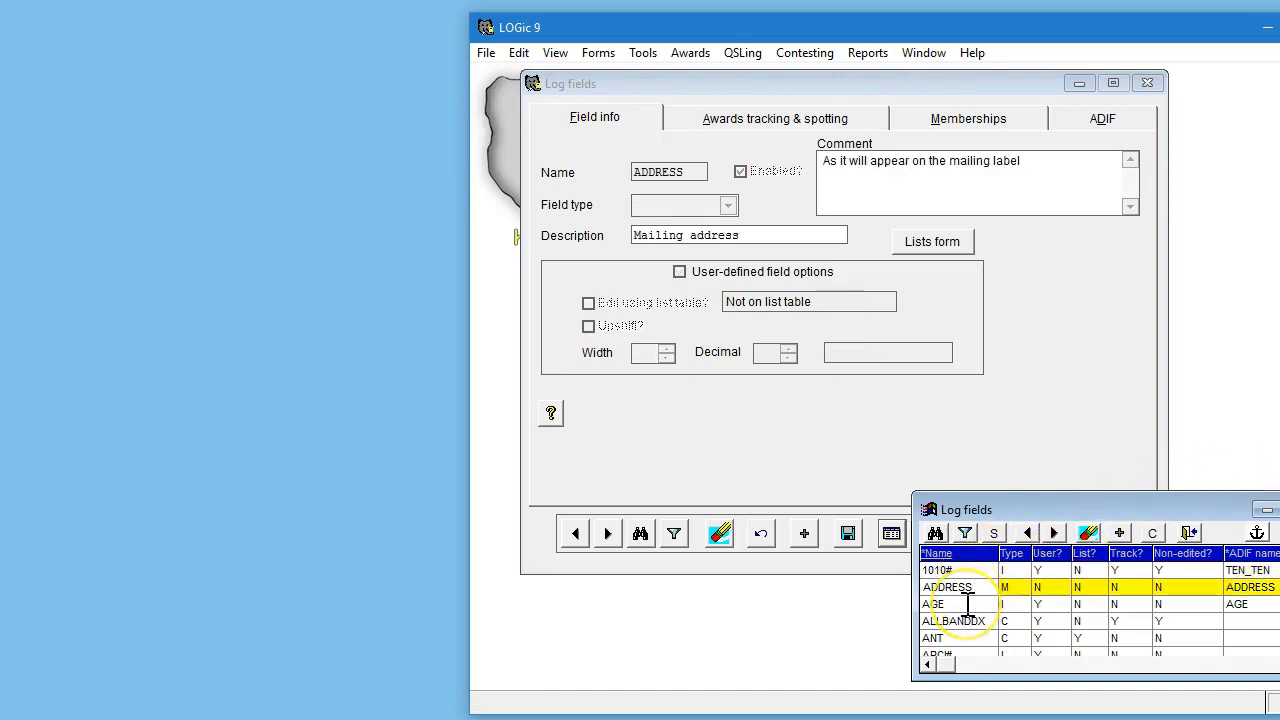
click(968, 604)
click(972, 621)
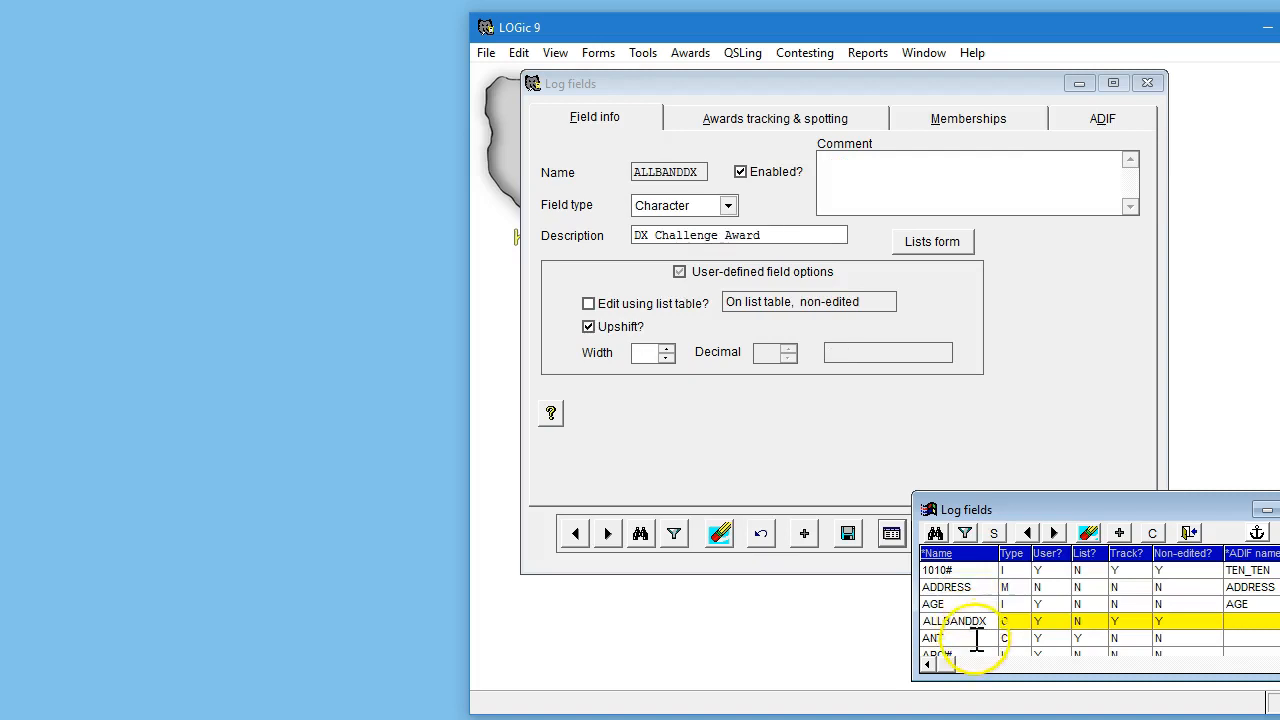
click(976, 638)
click(972, 604)
click(971, 587)
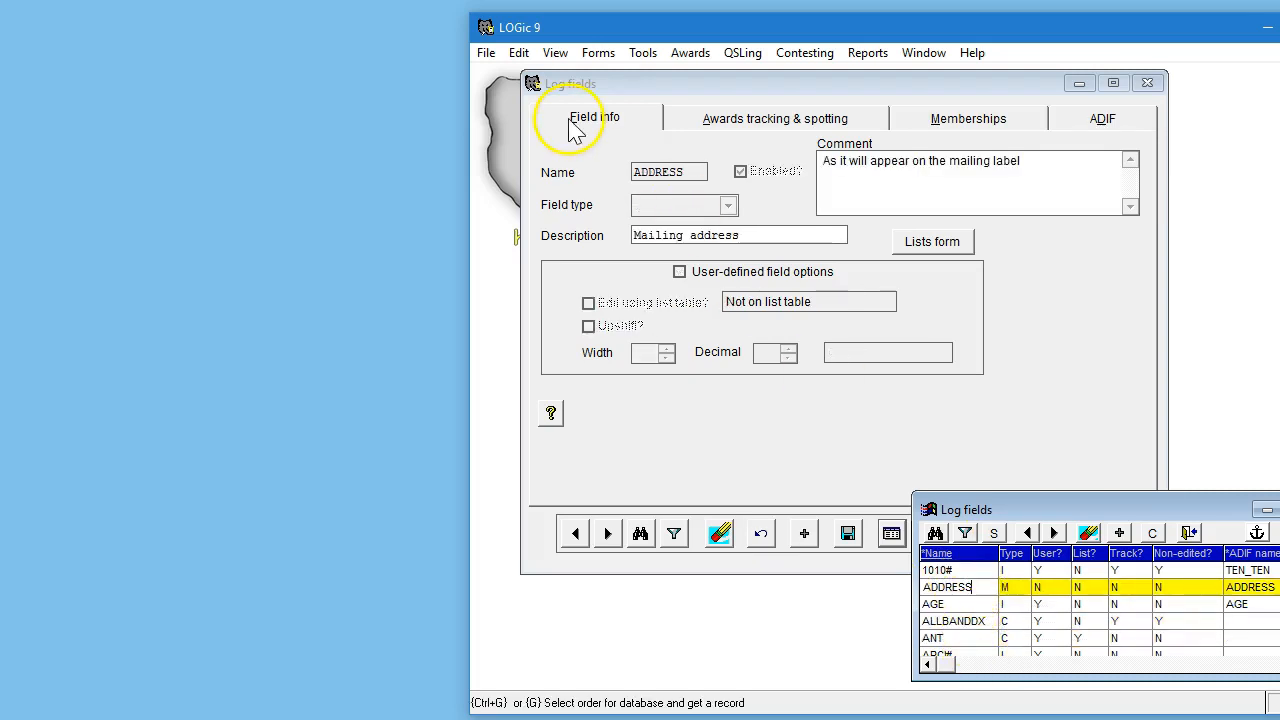
click(975, 570)
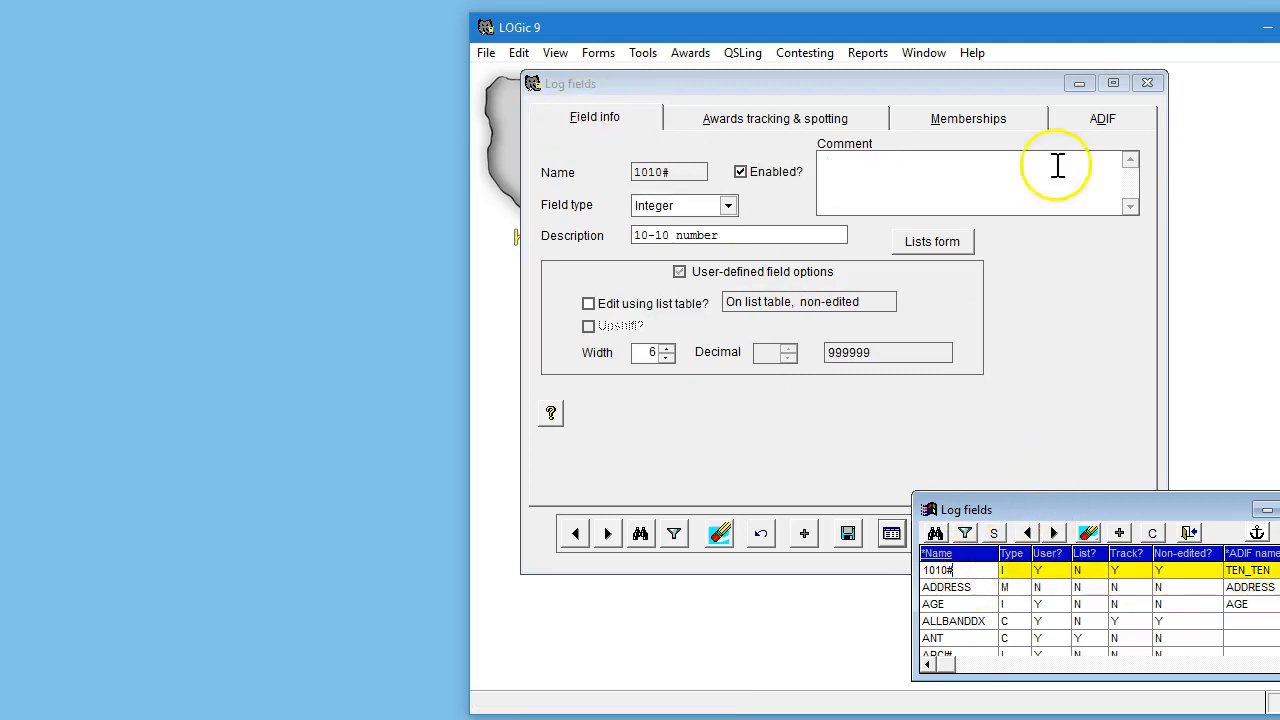
Examine the ADIF settings of the 1010# field, including its import and export options and its ADIF name
click(1089, 128)
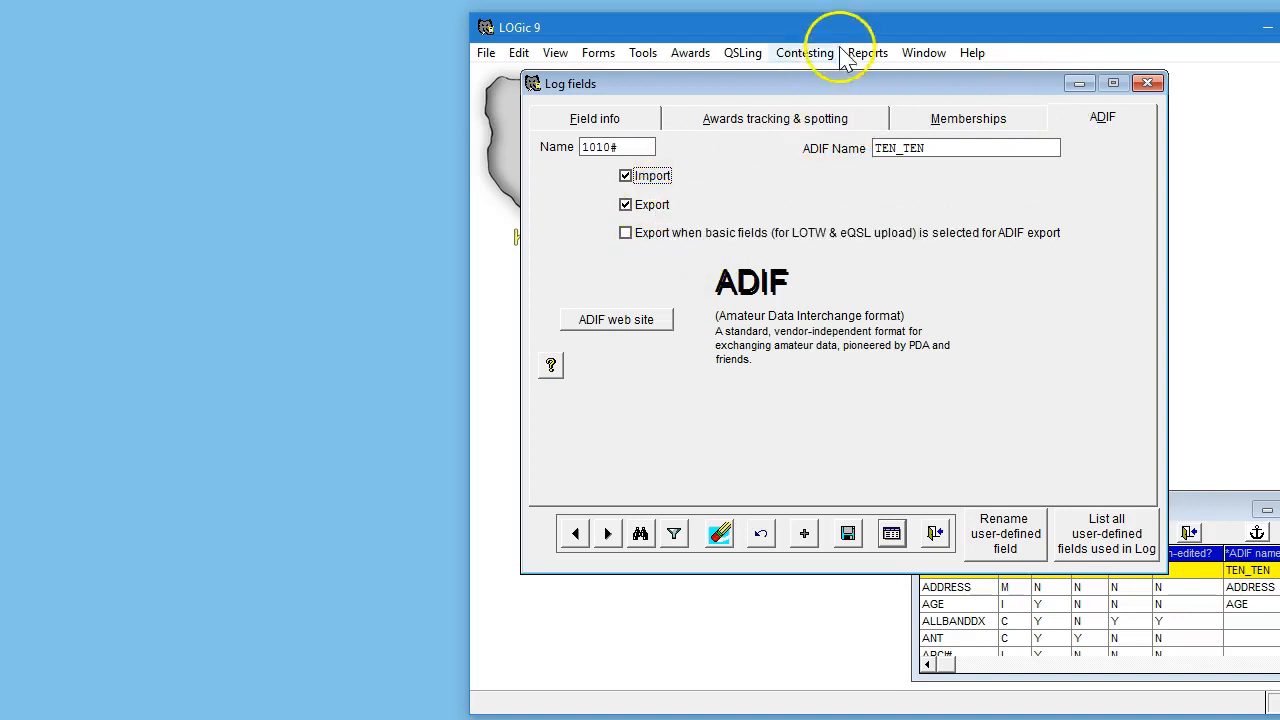
drag(849, 29, 620, 32)
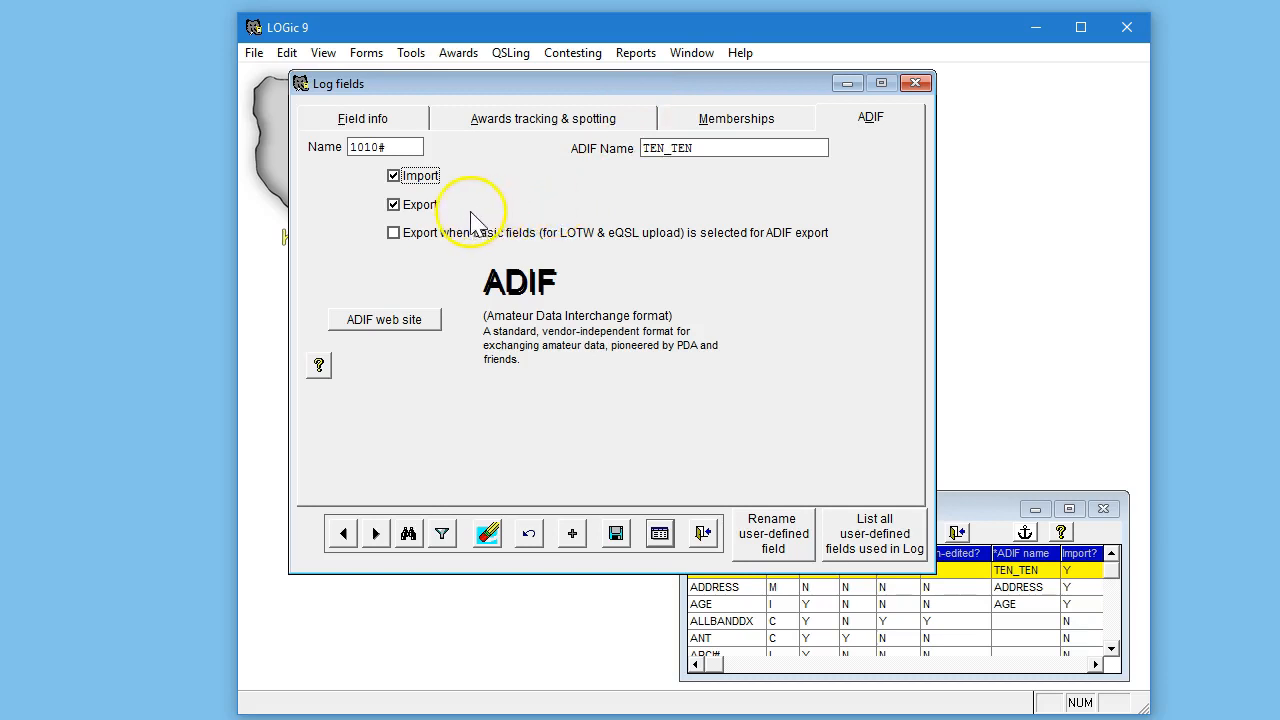
click(394, 206)
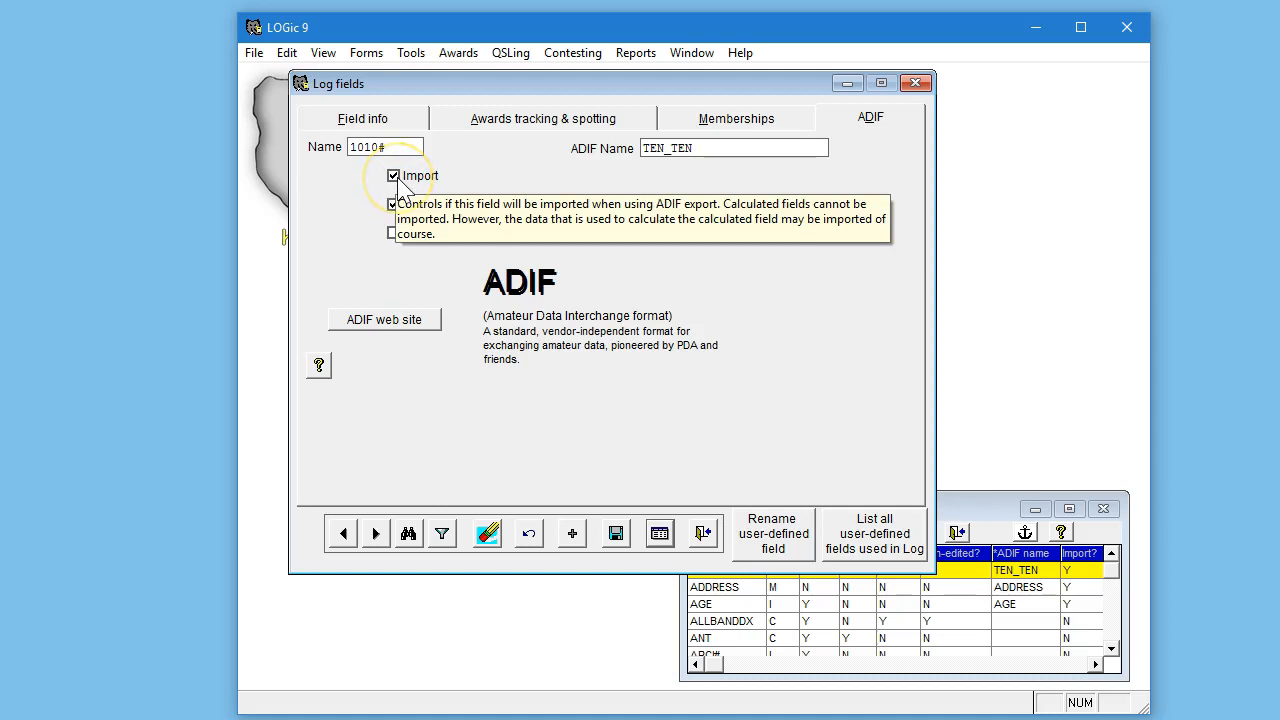
click(394, 176)
click(394, 176)
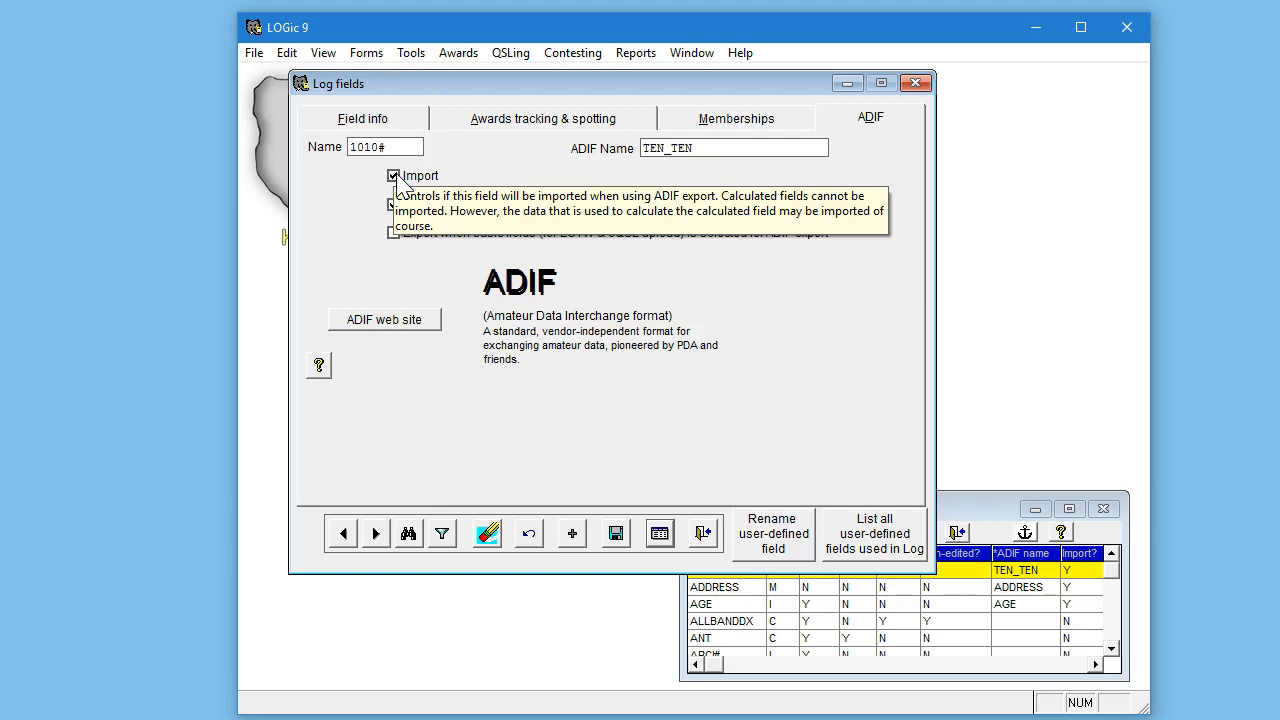
click(394, 176)
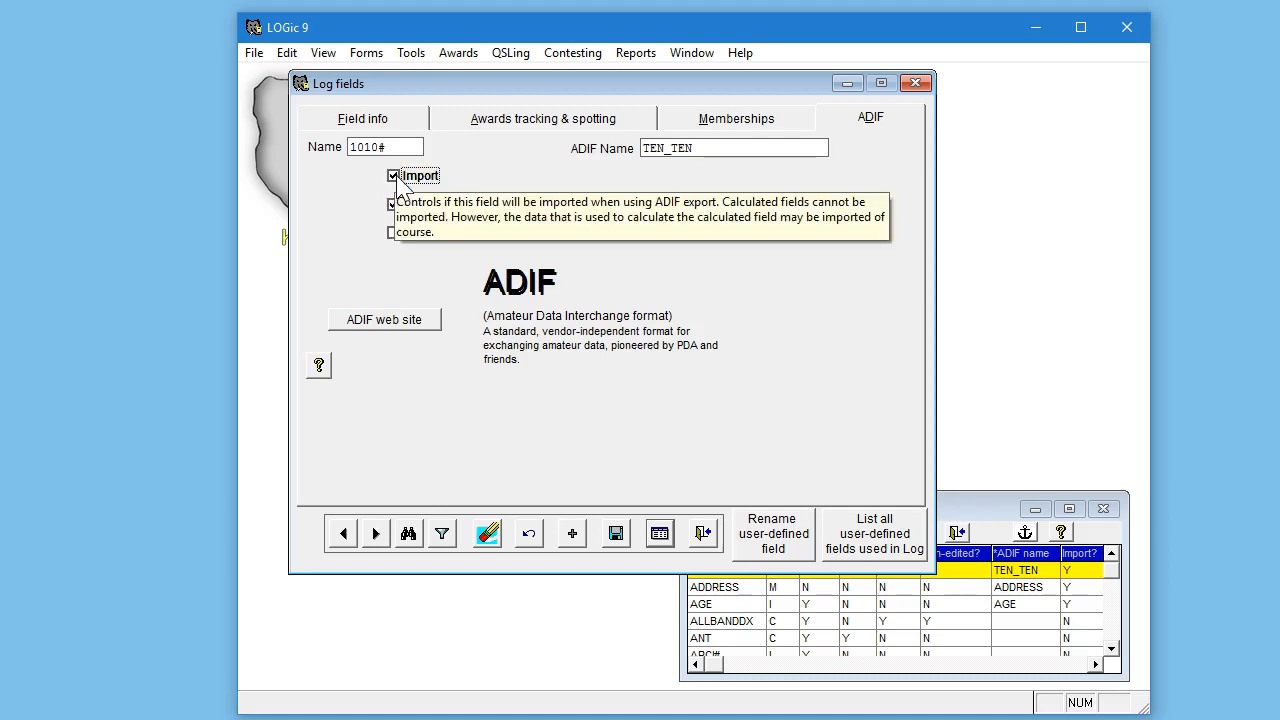
drag(711, 147, 647, 148)
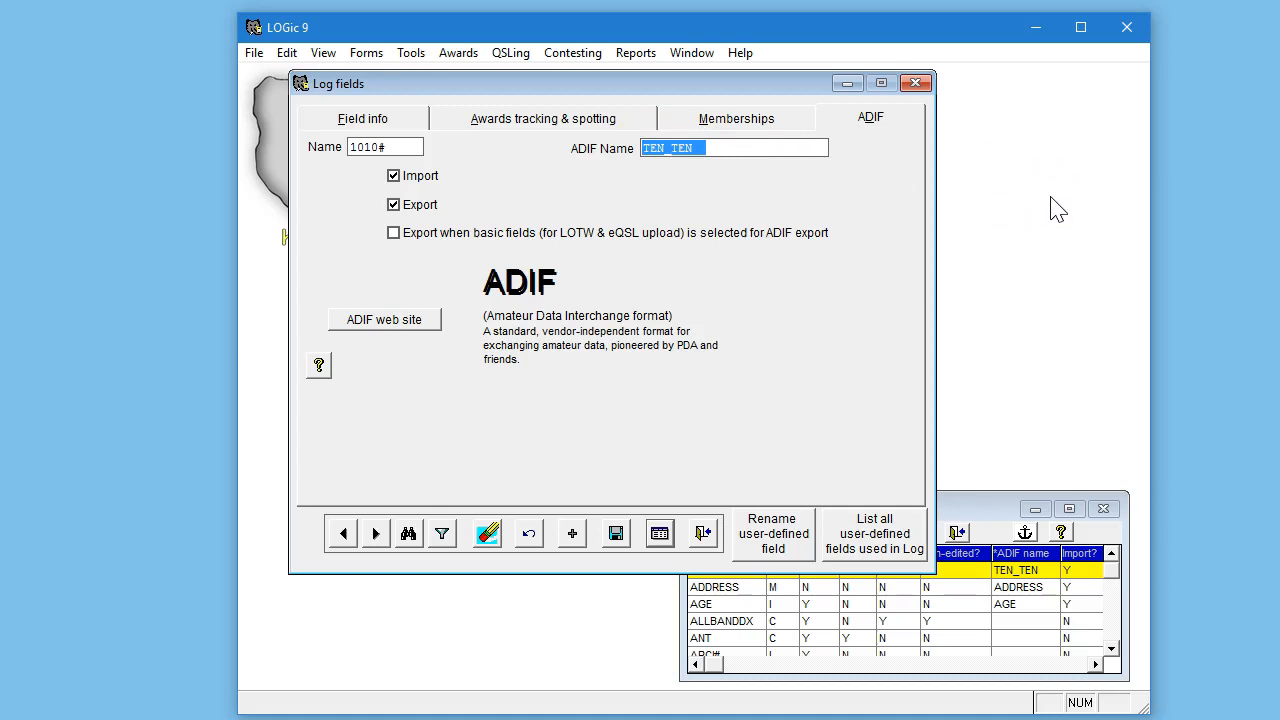
click(700, 150)
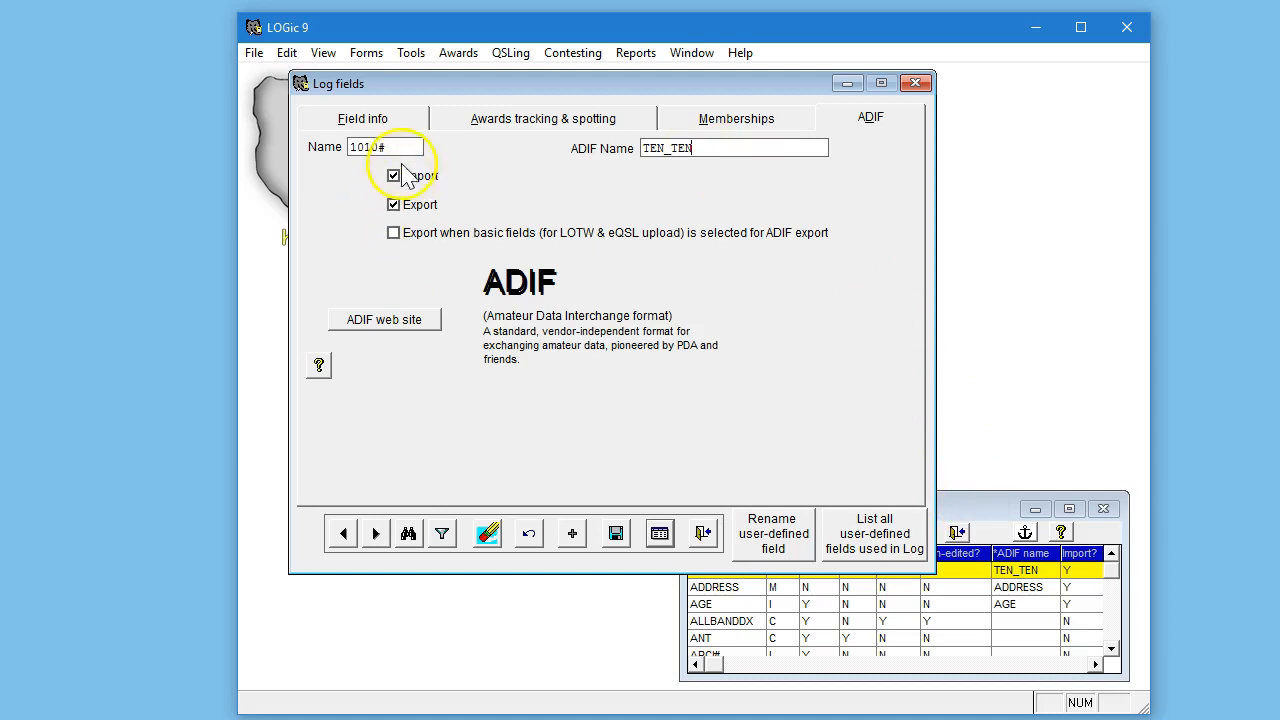
Compare the ADIF settings of other log fields, going through ADDRESS, AGE and ANT down to ARLHS
click(990, 510)
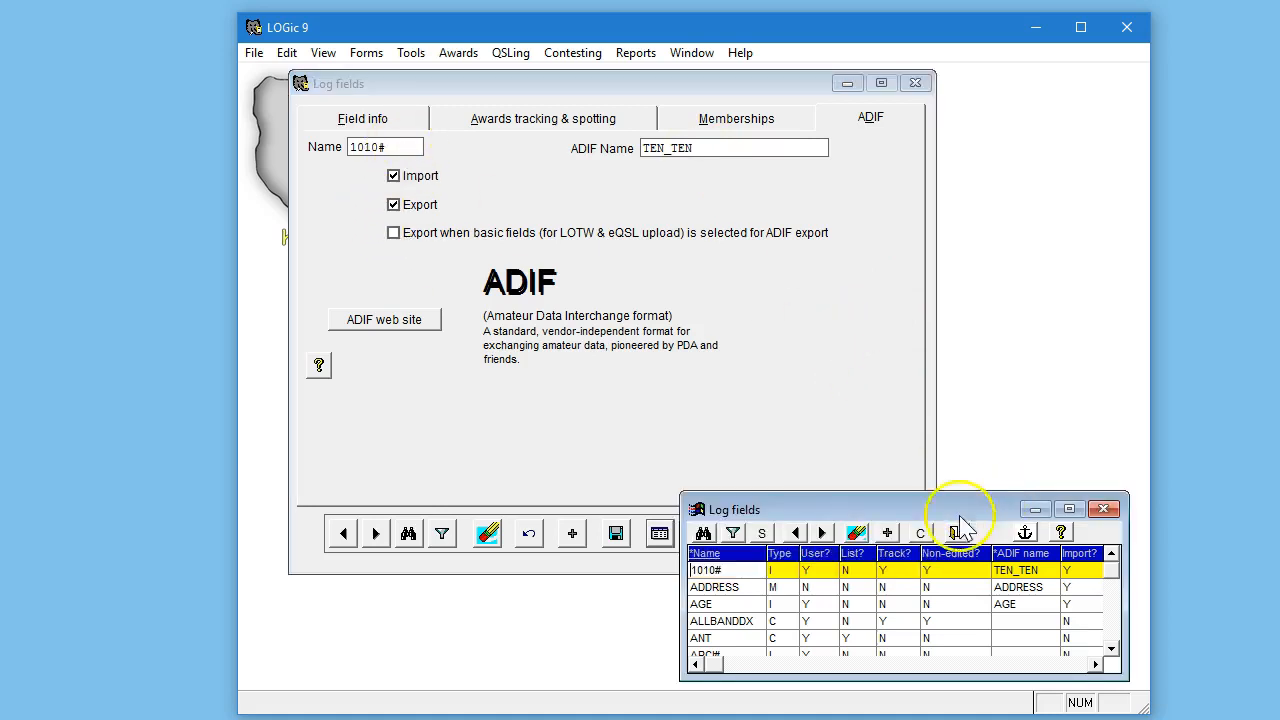
click(803, 587)
click(805, 604)
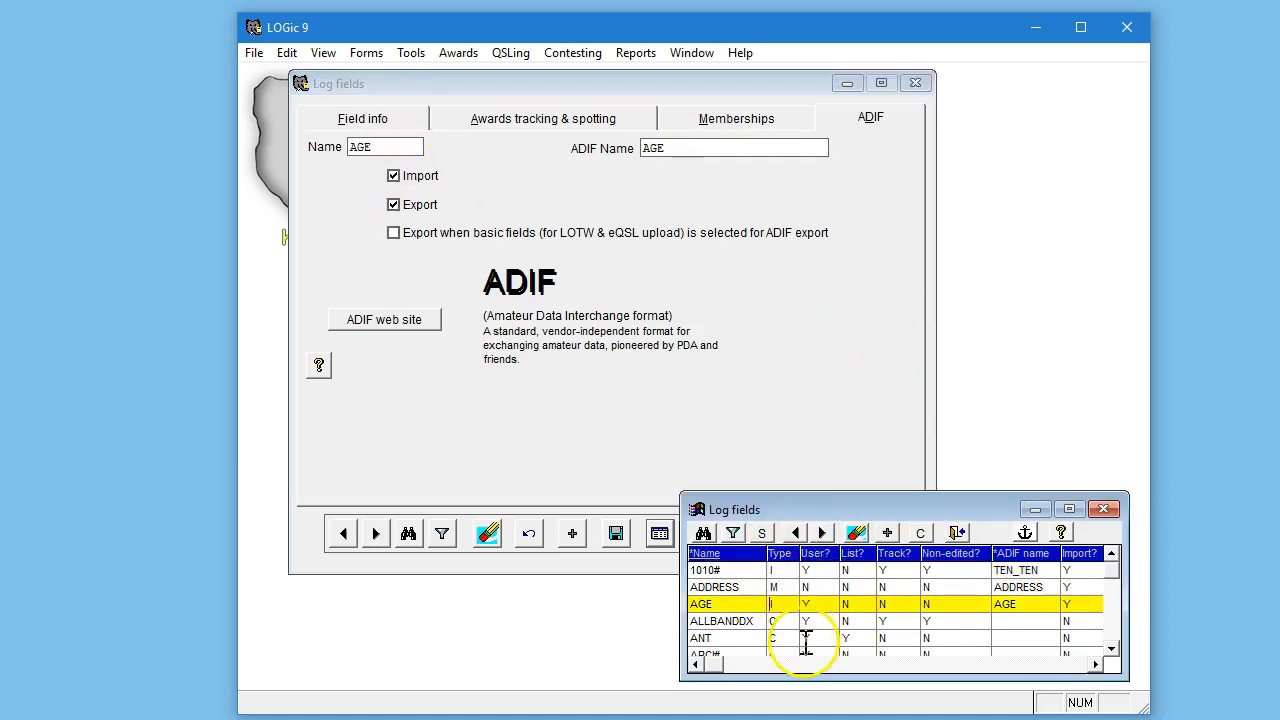
click(805, 638)
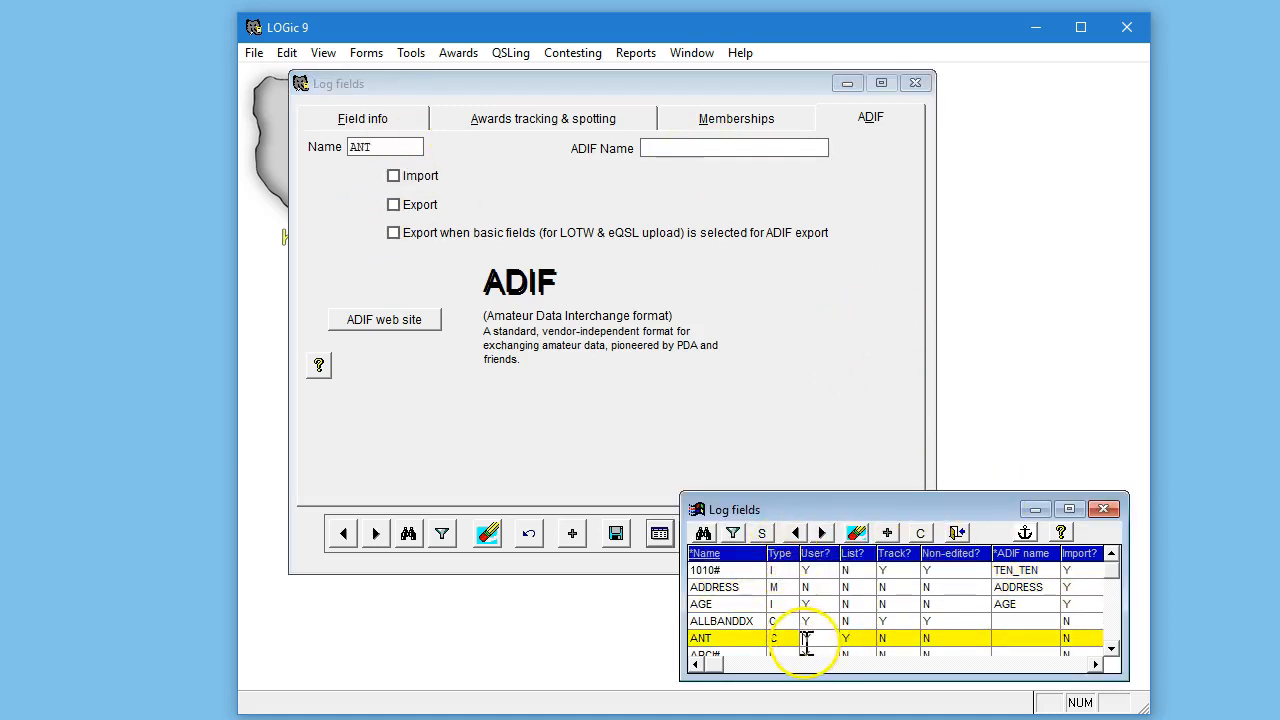
click(1111, 648)
click(1111, 648)
click(1111, 648)
click(1111, 648)
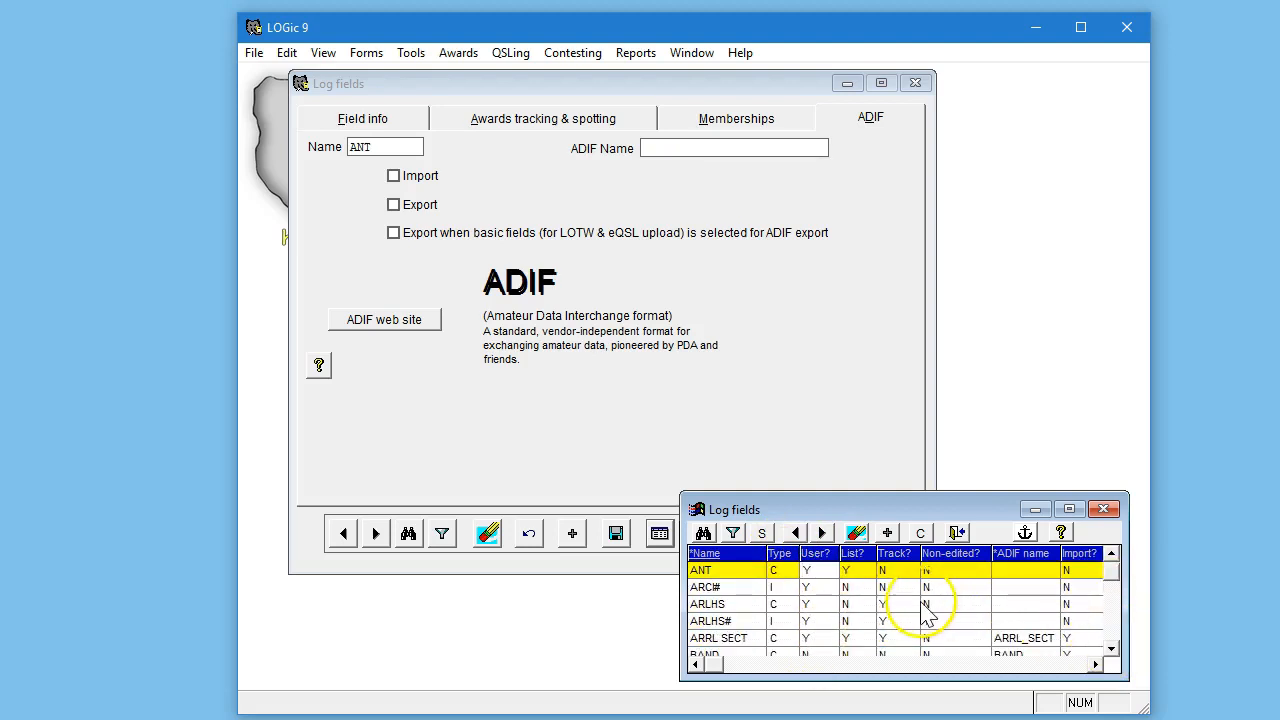
click(914, 605)
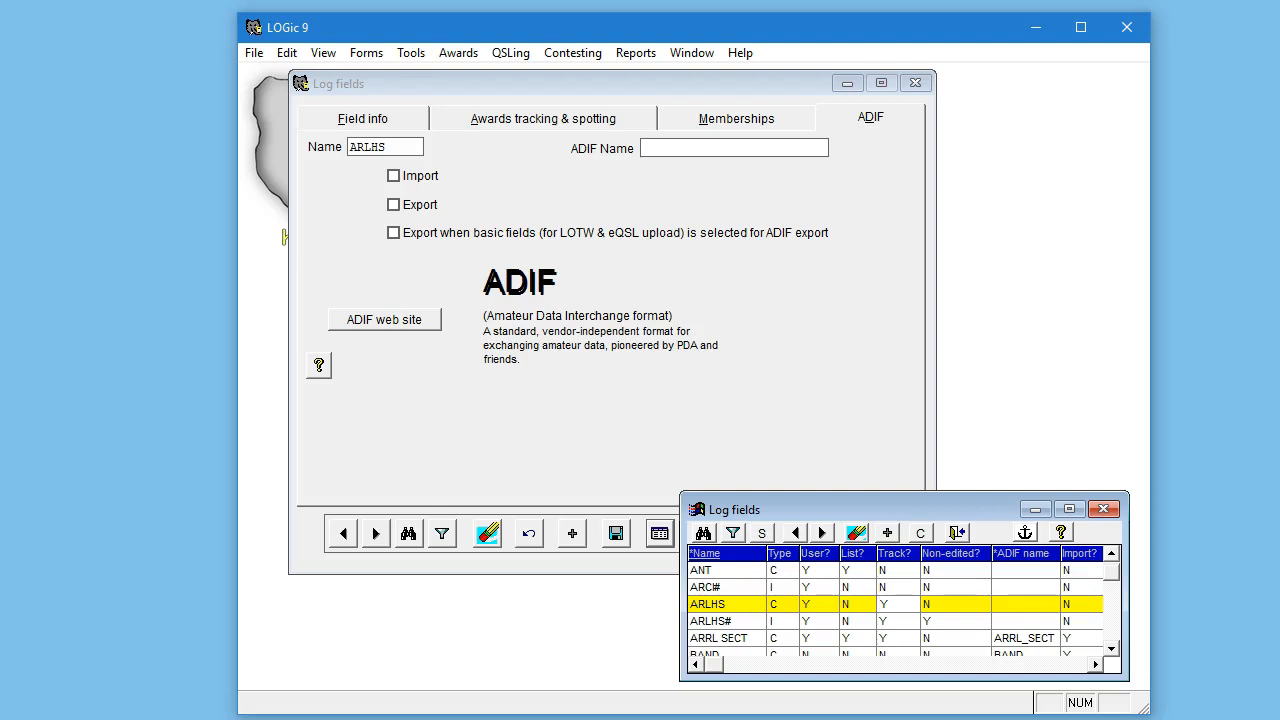
Switch to the contest ADIF file in Notepad++ and search it for "arlhs"
key(alt+Tab)
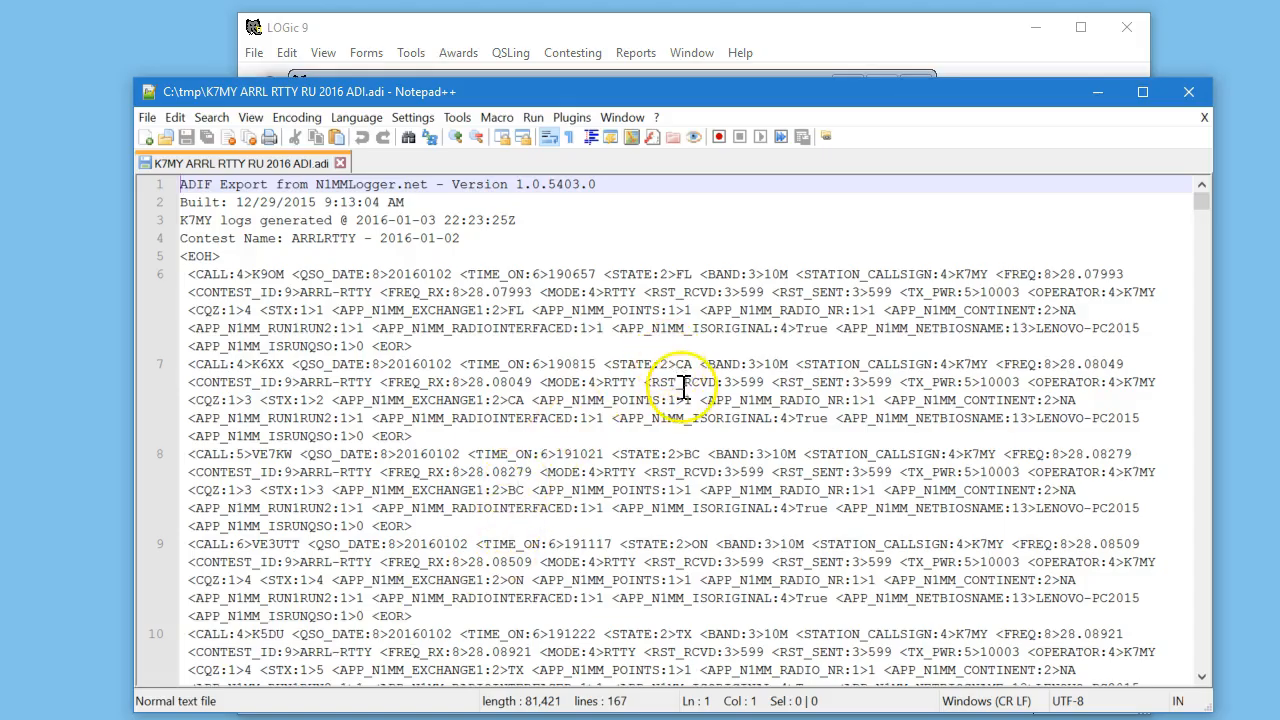
scroll(683, 392, down, 6)
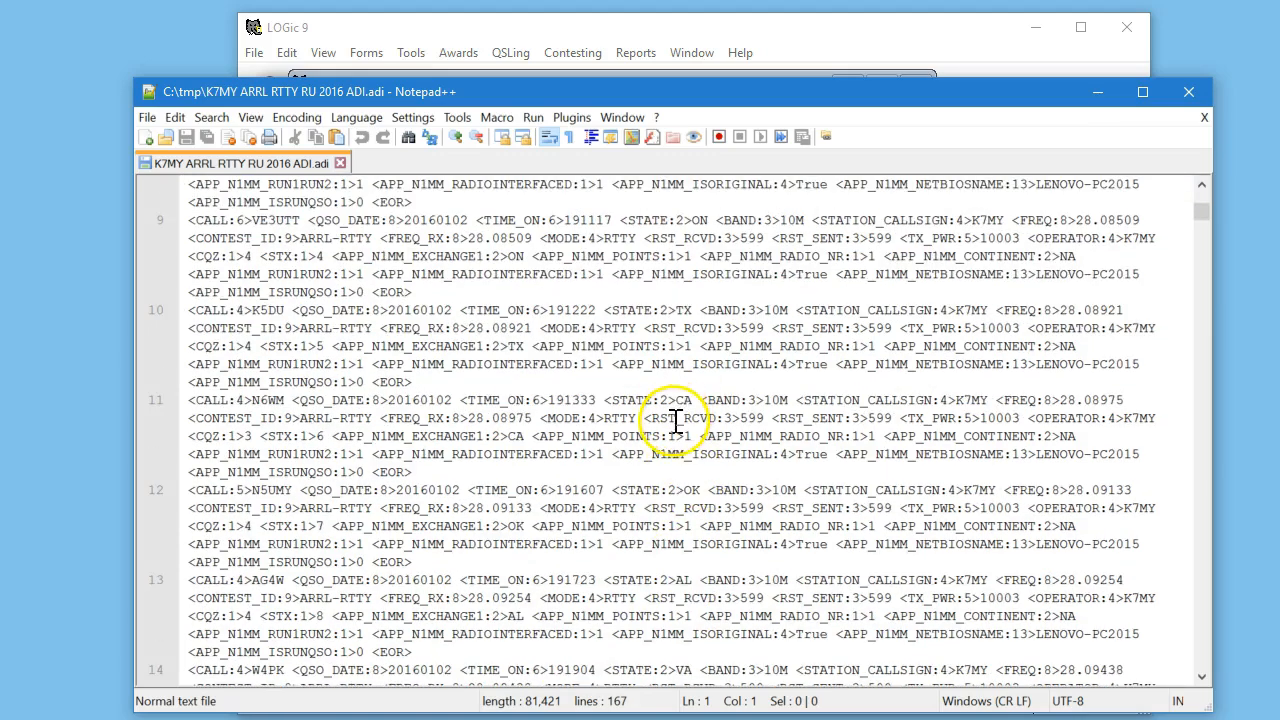
scroll(676, 423, up, 6)
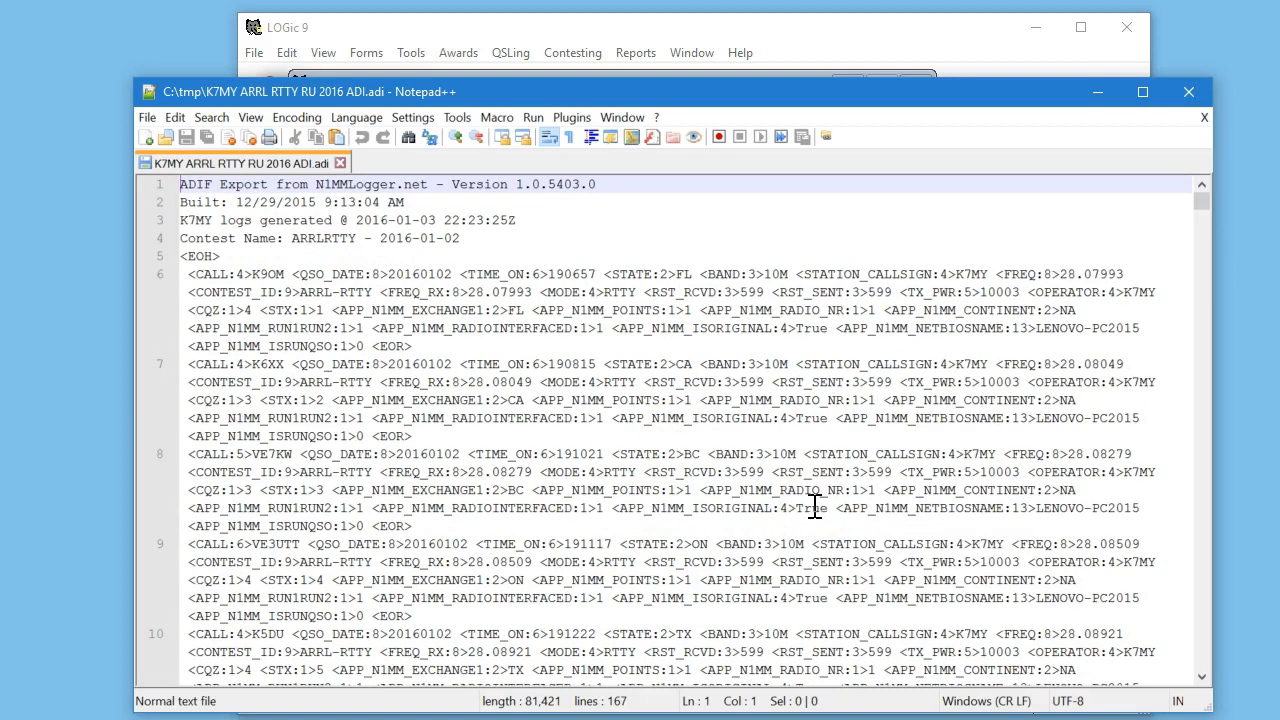
key(ctrl+f)
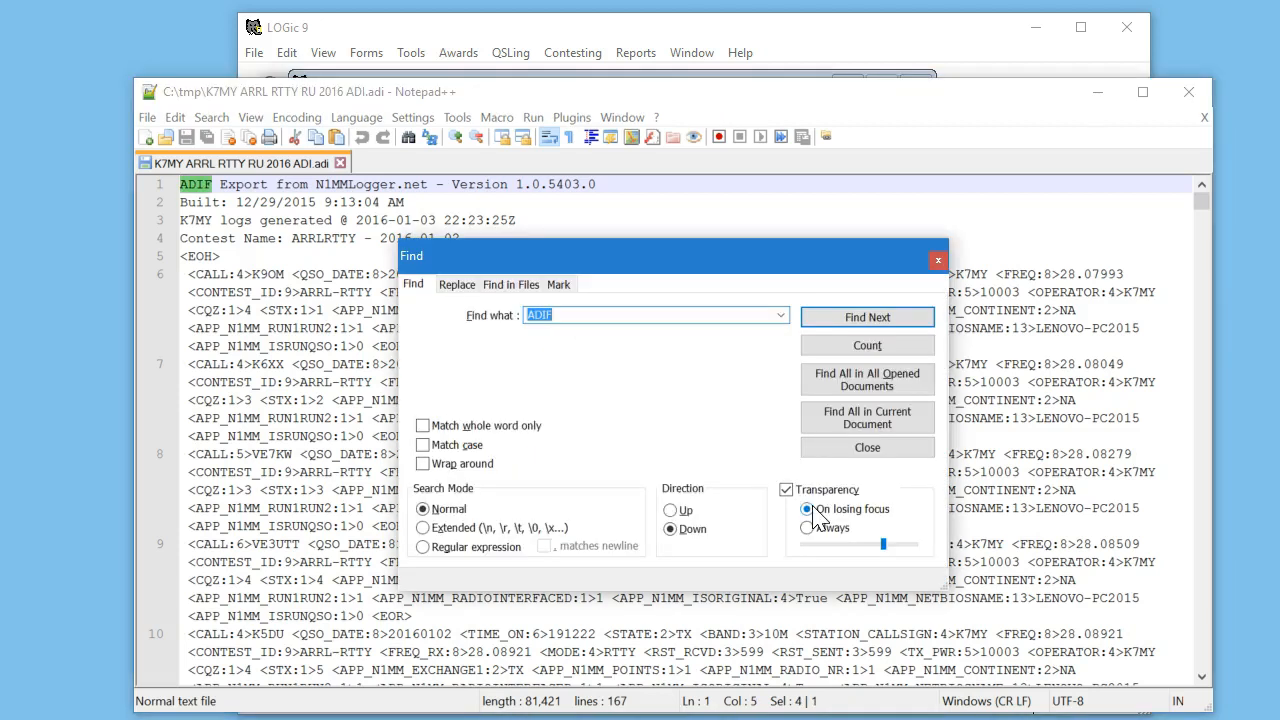
text(arlhs)
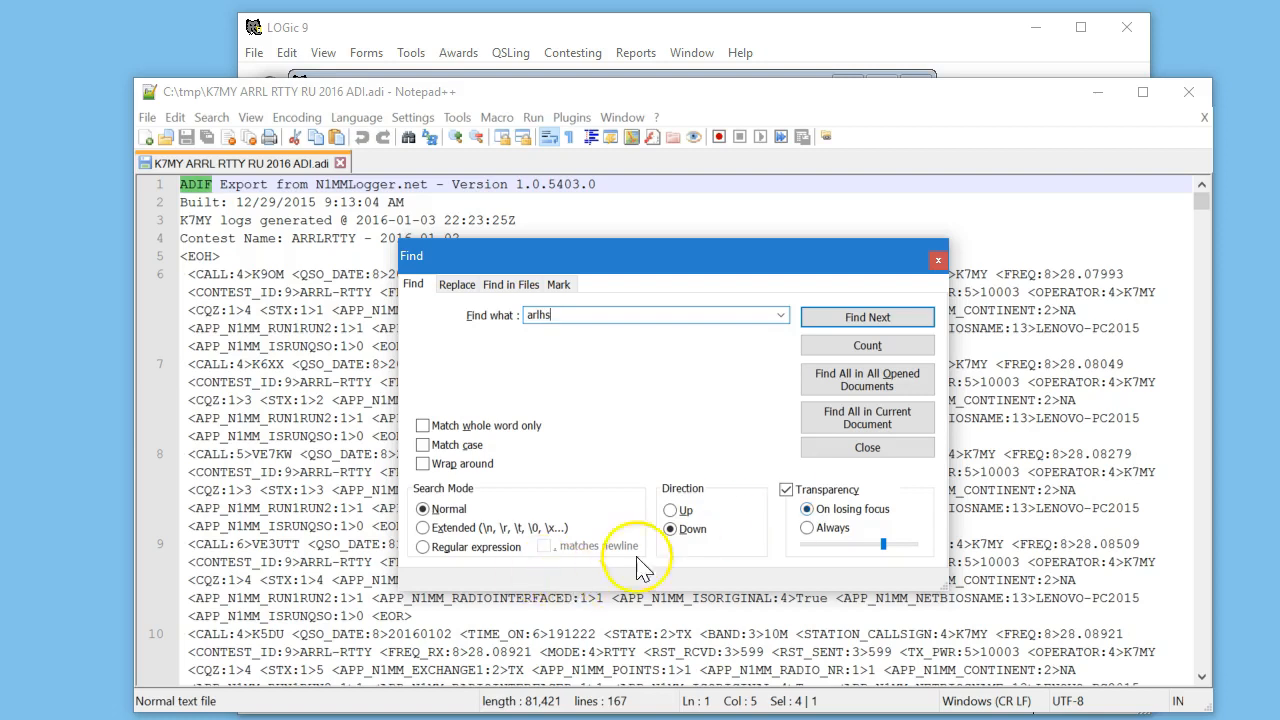
click(867, 318)
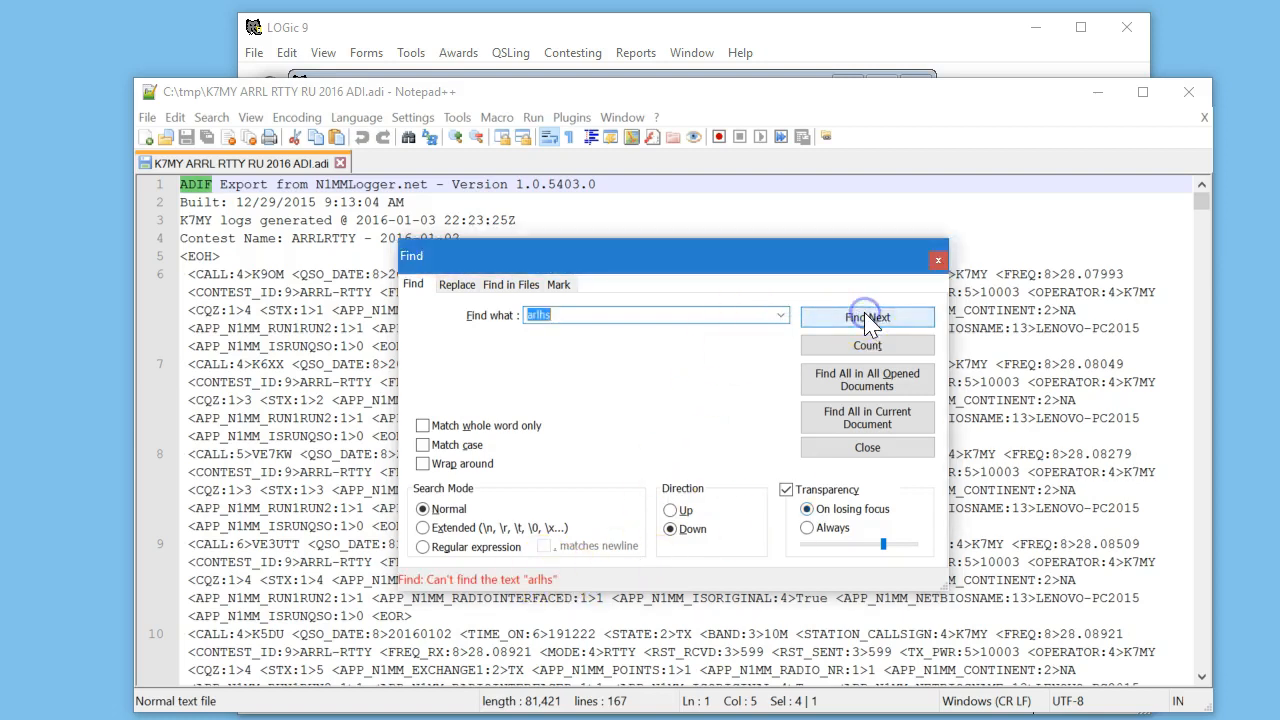
click(938, 260)
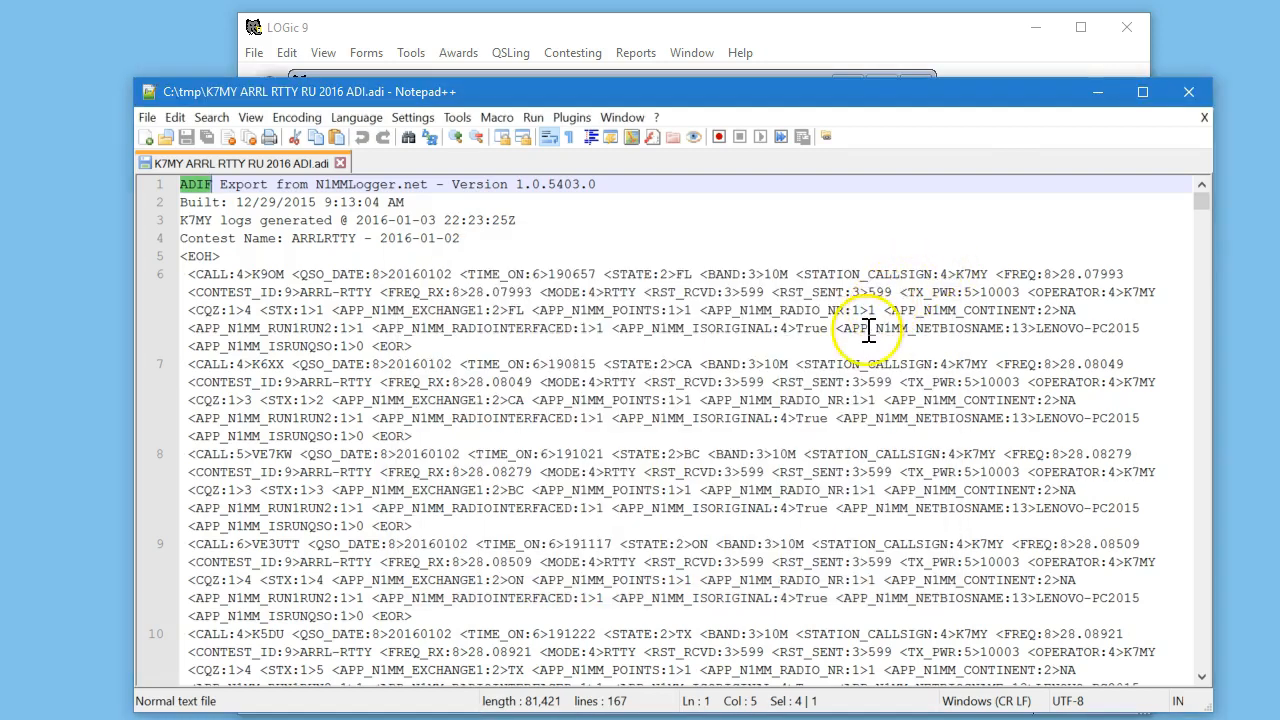
Look through the QSO records of the contest ADIF file and highlight the STATION_CALLSIGN tag in the first record
scroll(865, 330, down, 12)
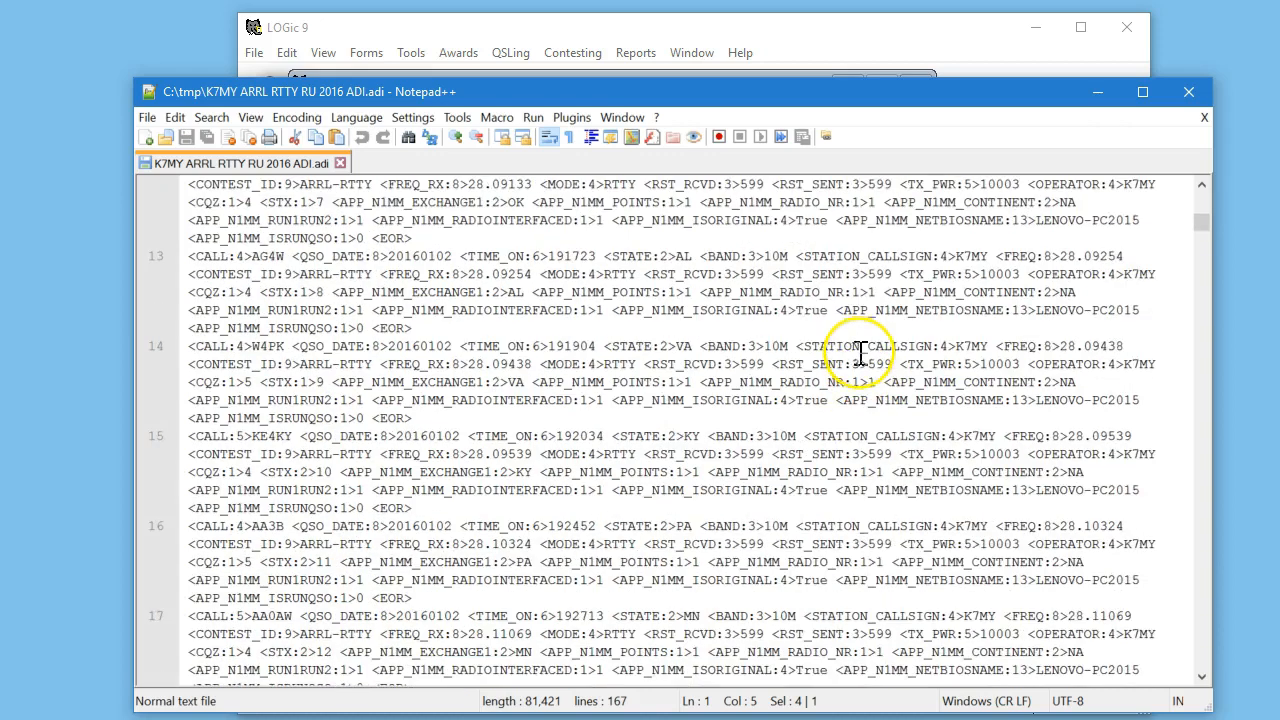
scroll(860, 352, down, 12)
scroll(843, 373, down, 7)
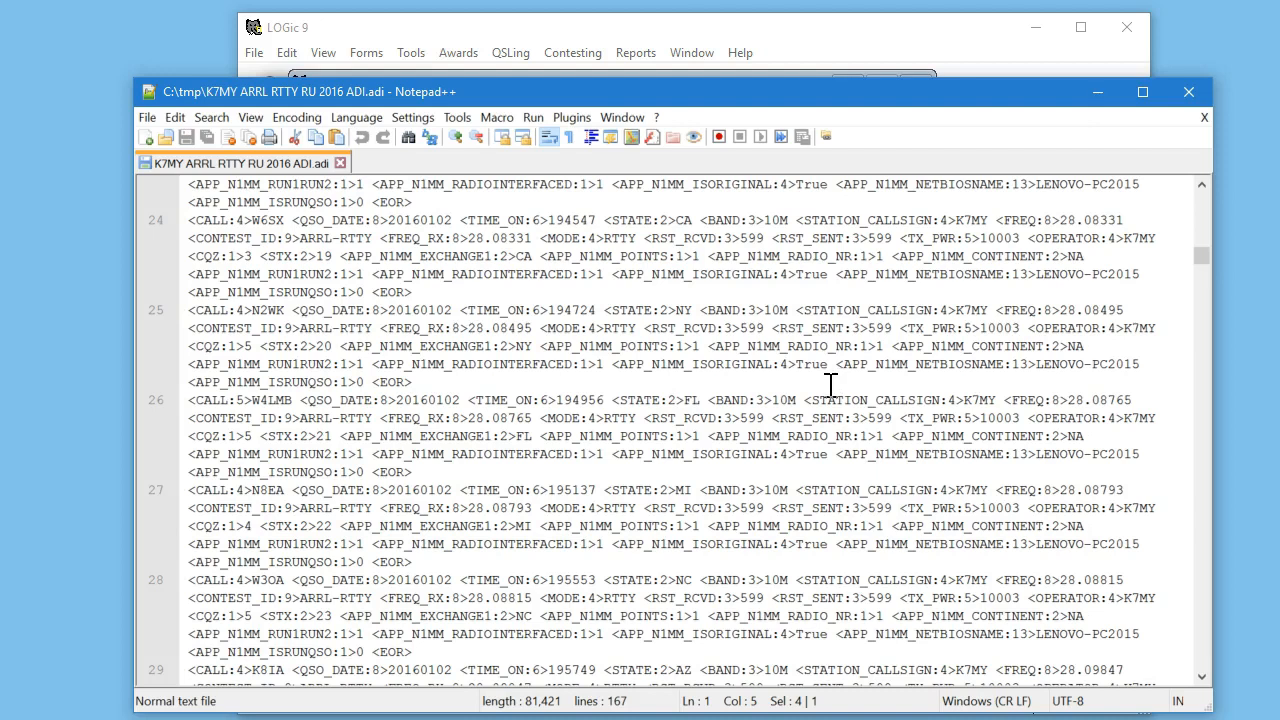
scroll(830, 385, up, 15)
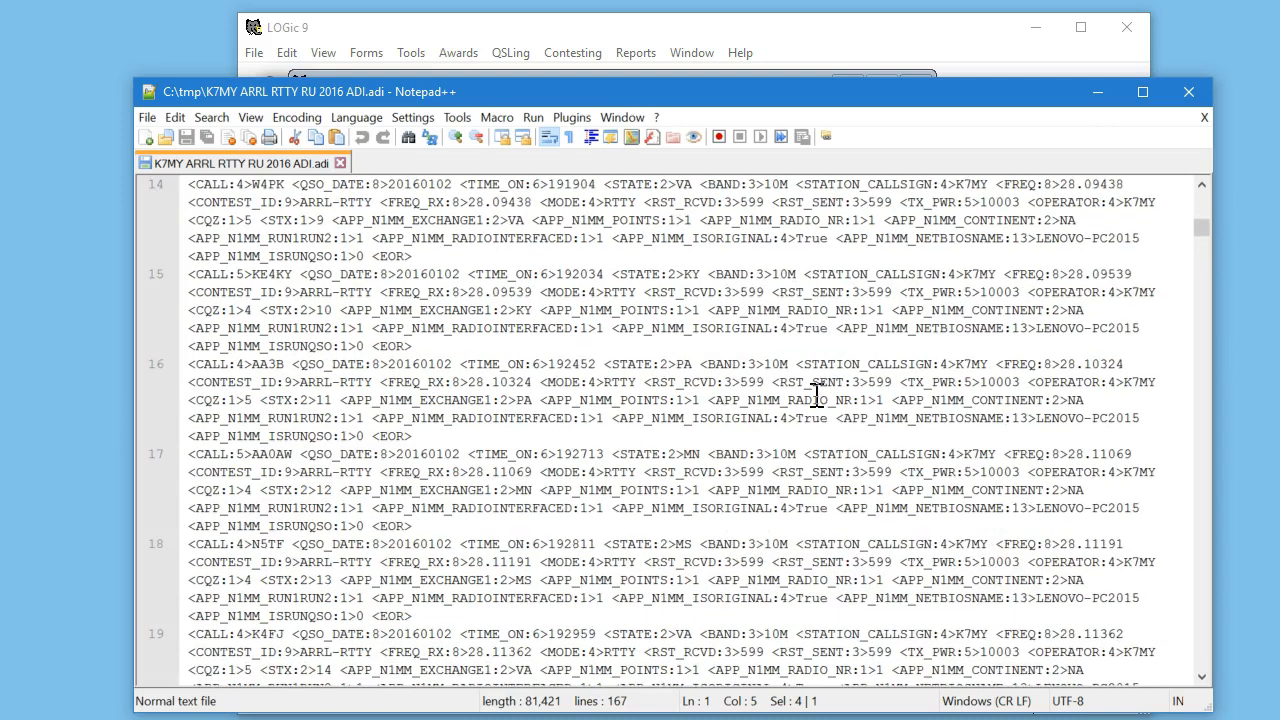
scroll(816, 396, up, 10)
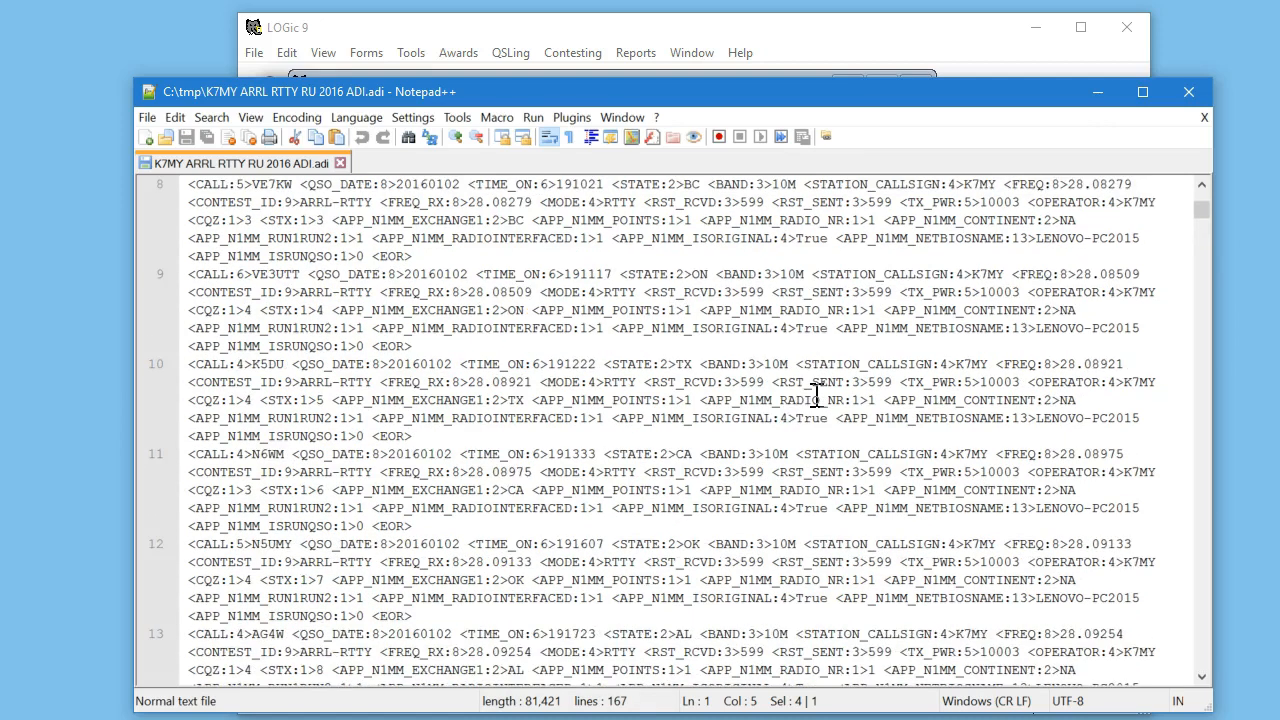
scroll(816, 396, up, 5)
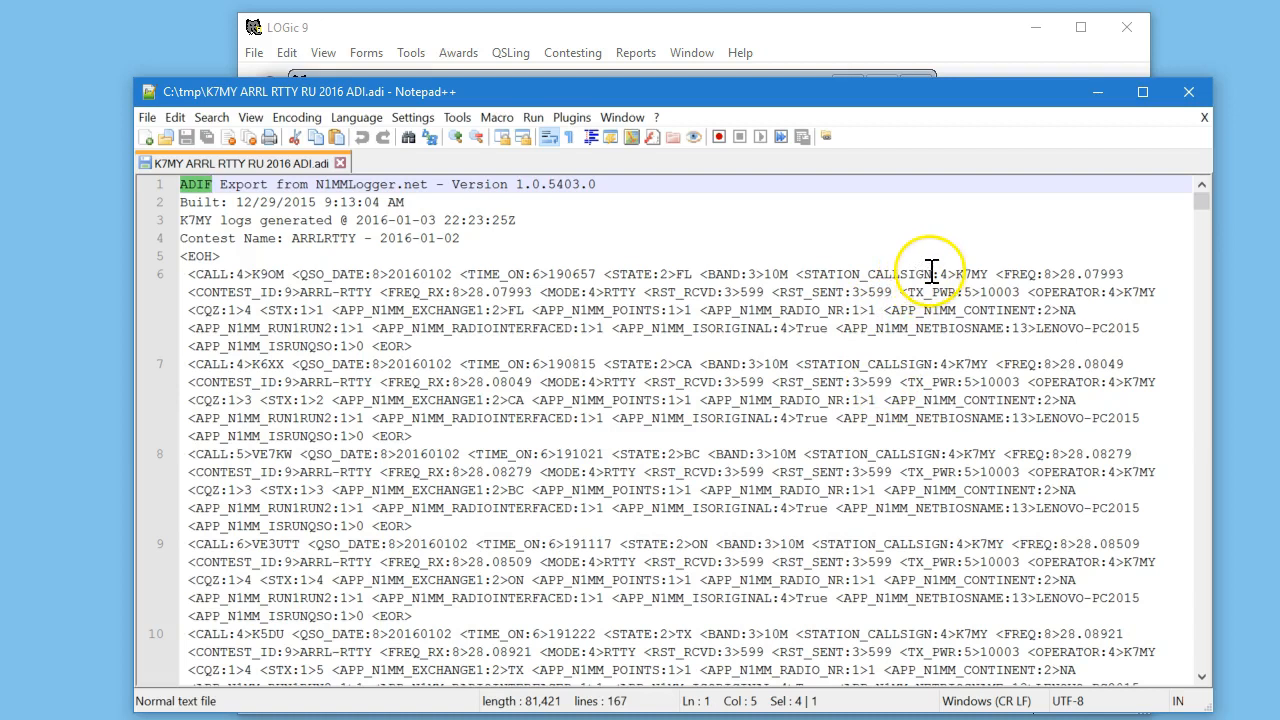
drag(931, 271, 806, 278)
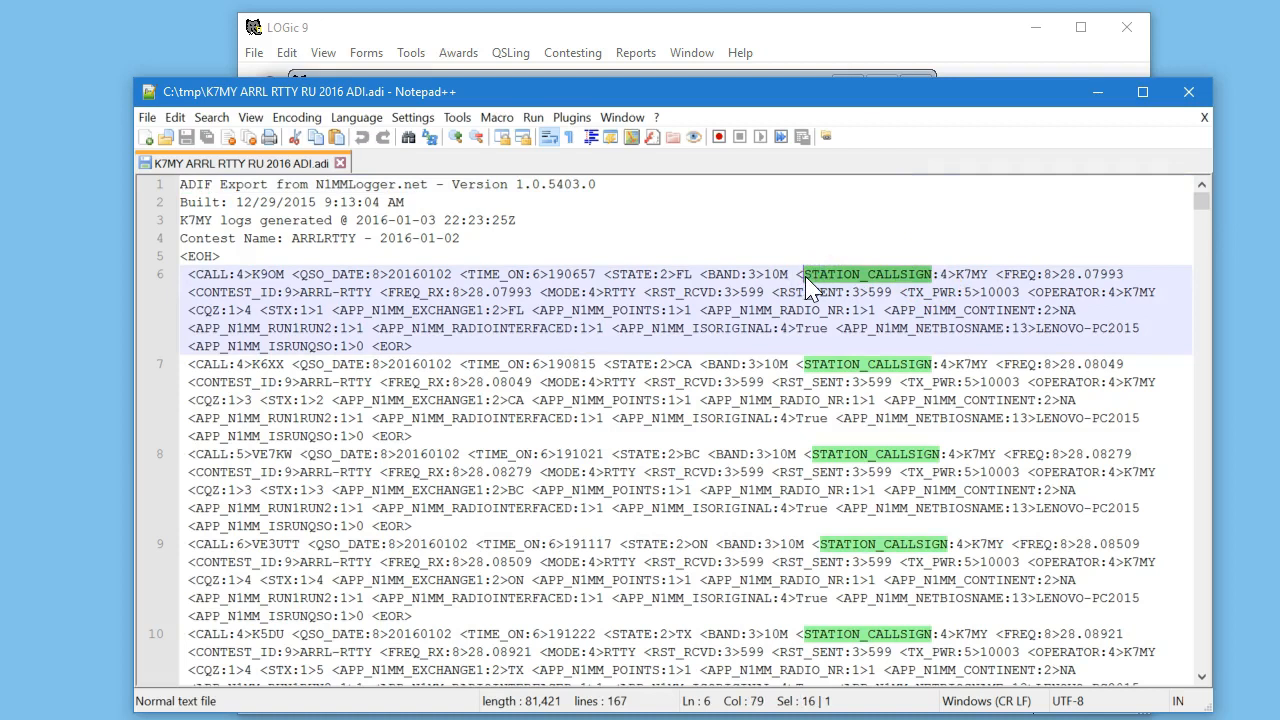
Switch back to LOGic, find the OPERATOR log field and examine its ADIF name and its import and export options
click(772, 37)
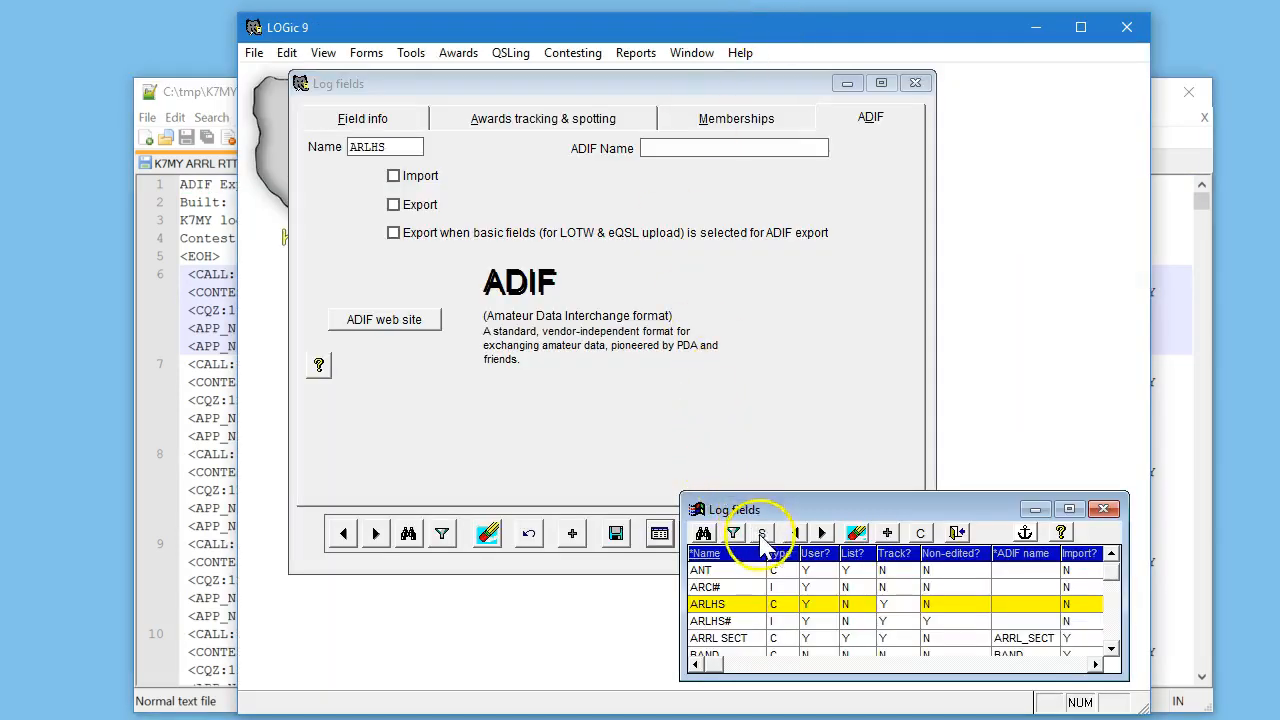
click(704, 536)
text(OPERATOR)
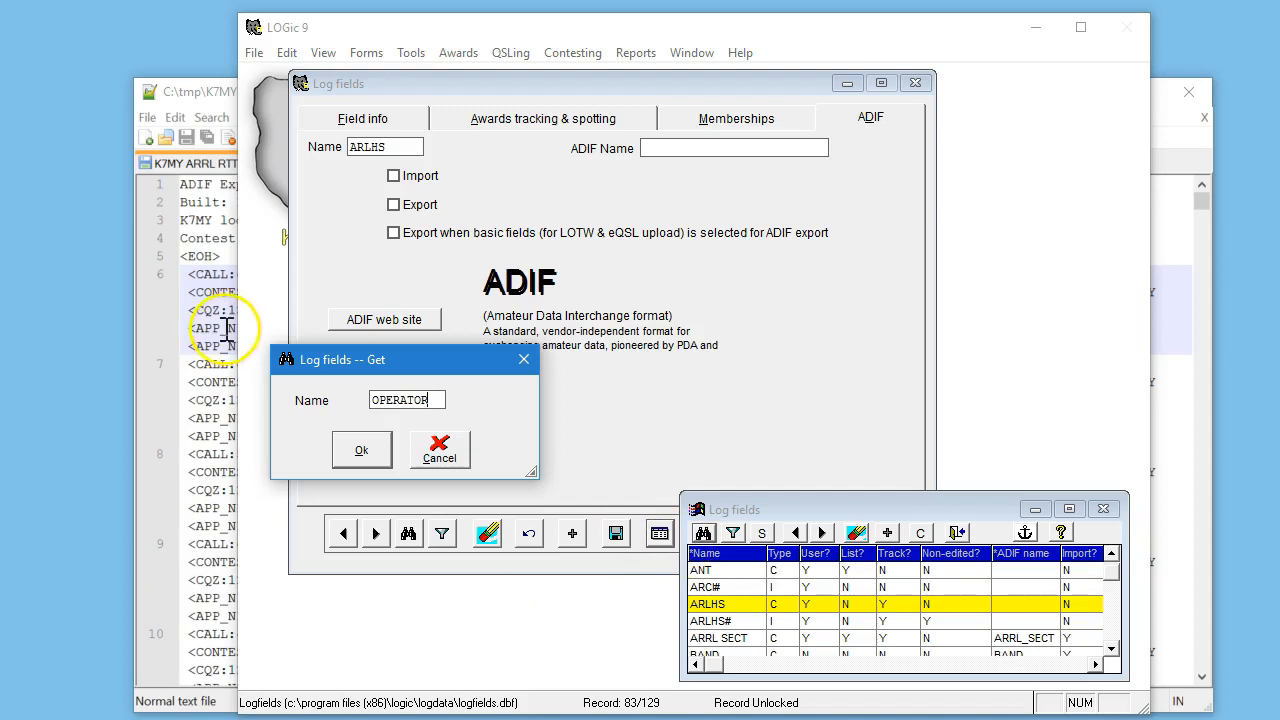
click(361, 450)
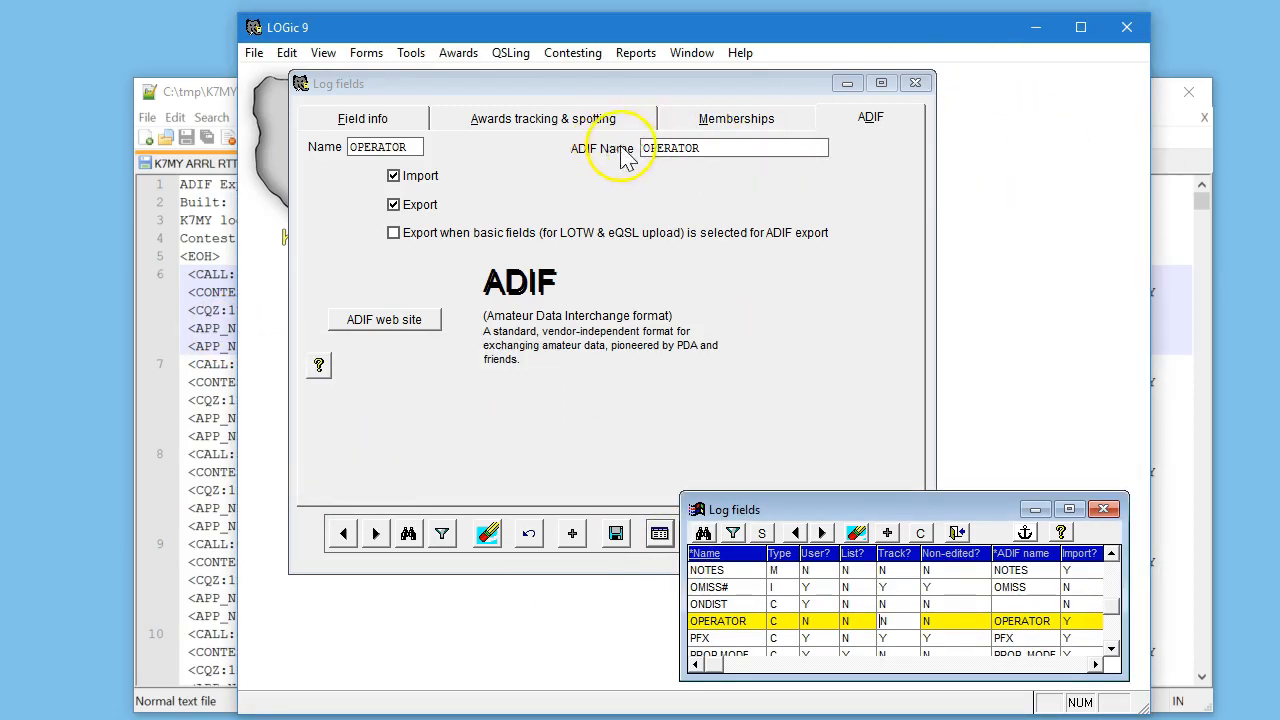
mouse_move(706, 148)
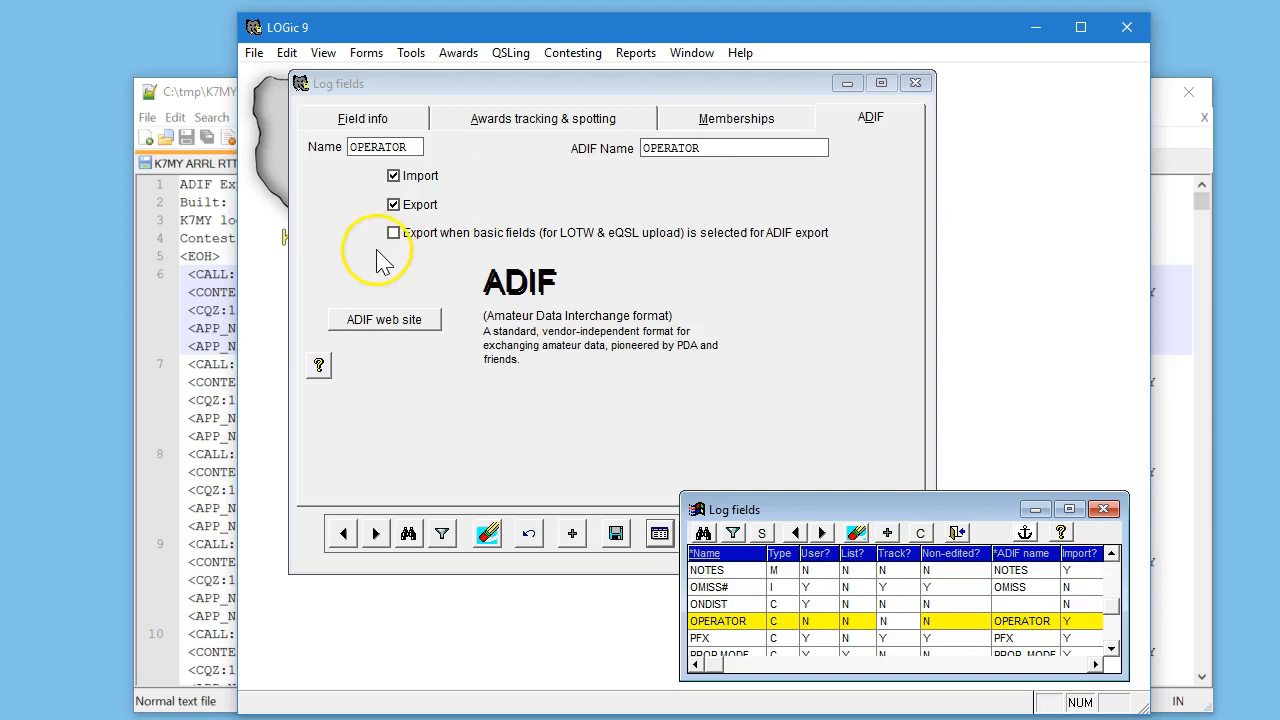
mouse_move(422, 252)
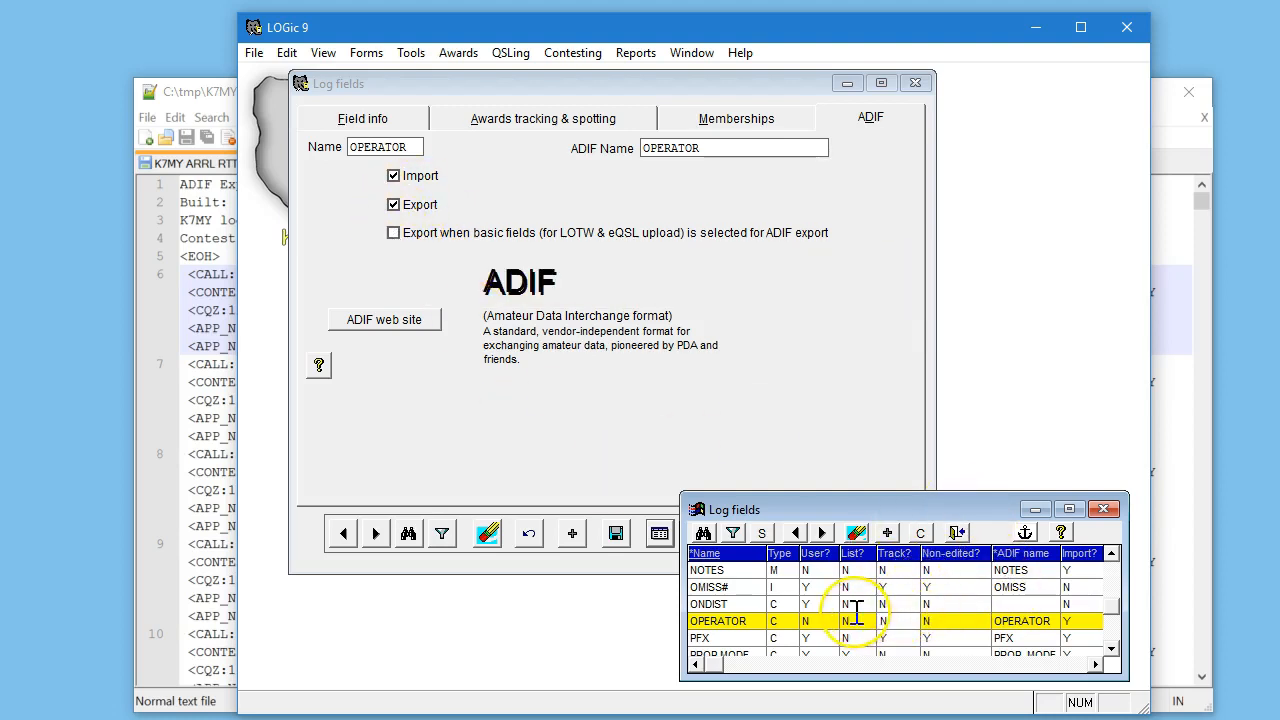
Browse the list of log fields and view the ADIF settings of the CALL and CIA fields
scroll(853, 608, down, 3)
scroll(850, 609, up, 5)
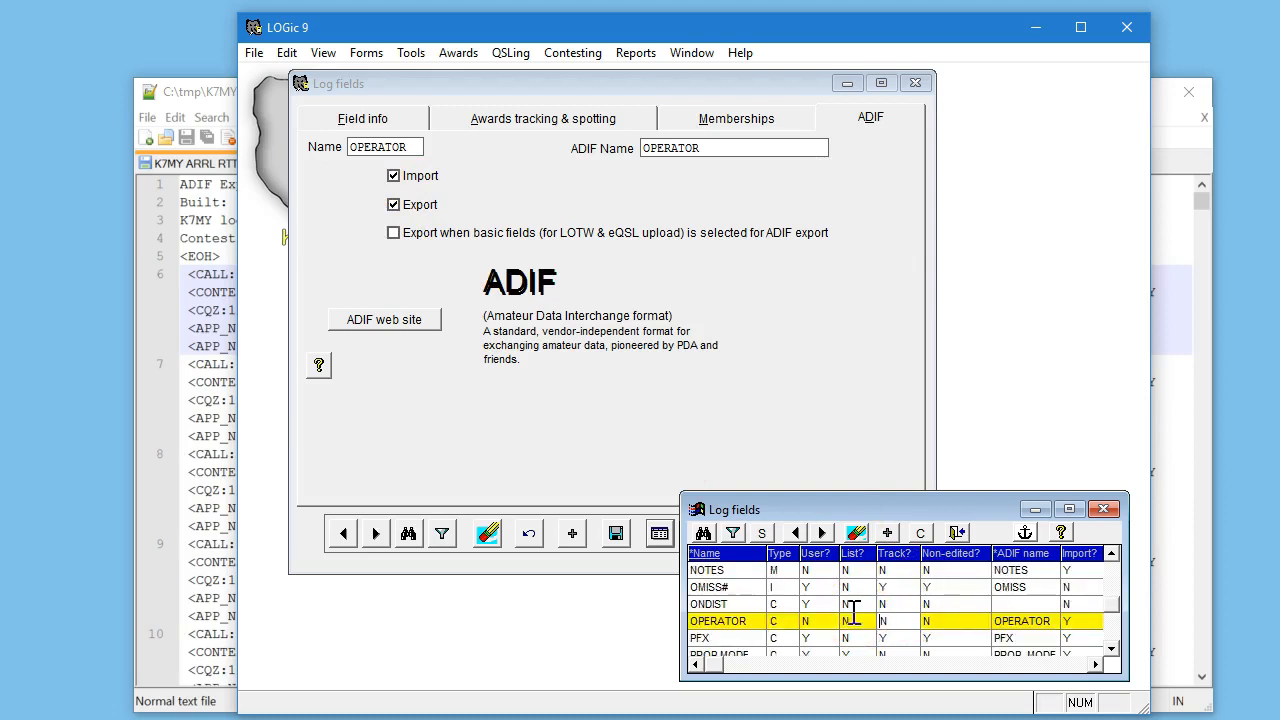
scroll(848, 612, up, 8)
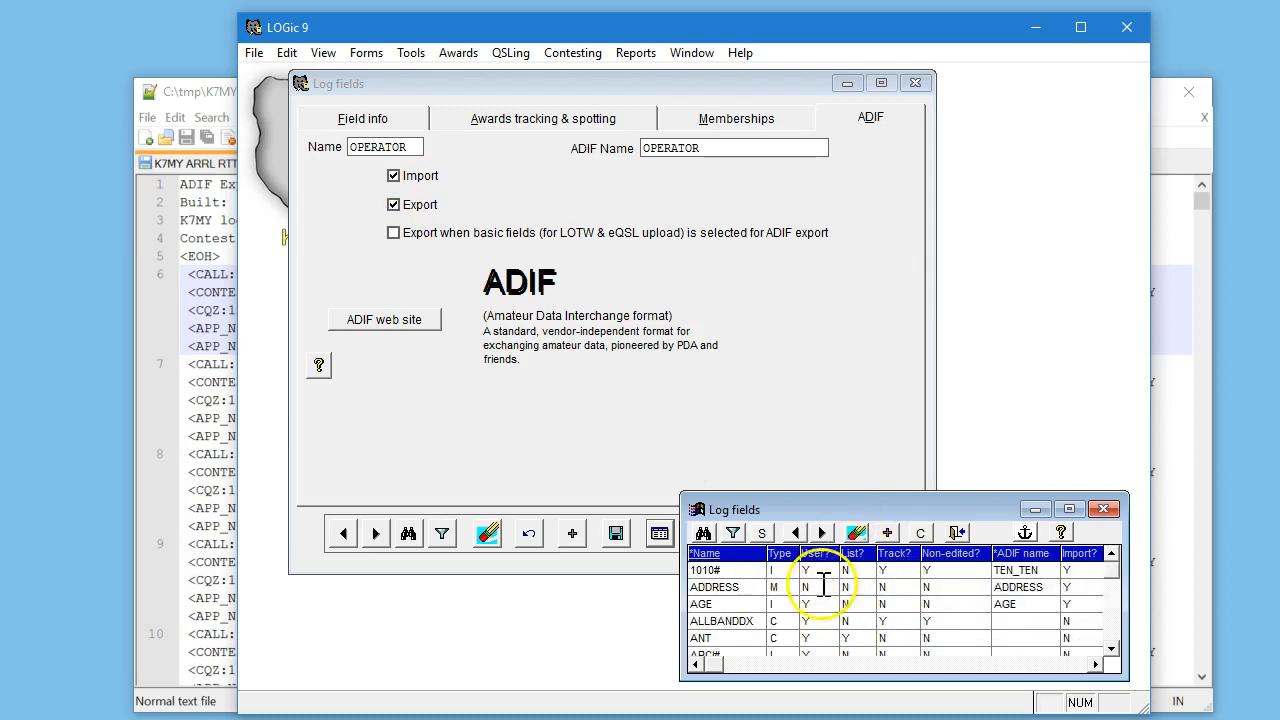
scroll(805, 605, down, 8)
scroll(800, 605, down, 6)
scroll(783, 603, down, 2)
scroll(776, 605, up, 16)
scroll(775, 605, down, 3)
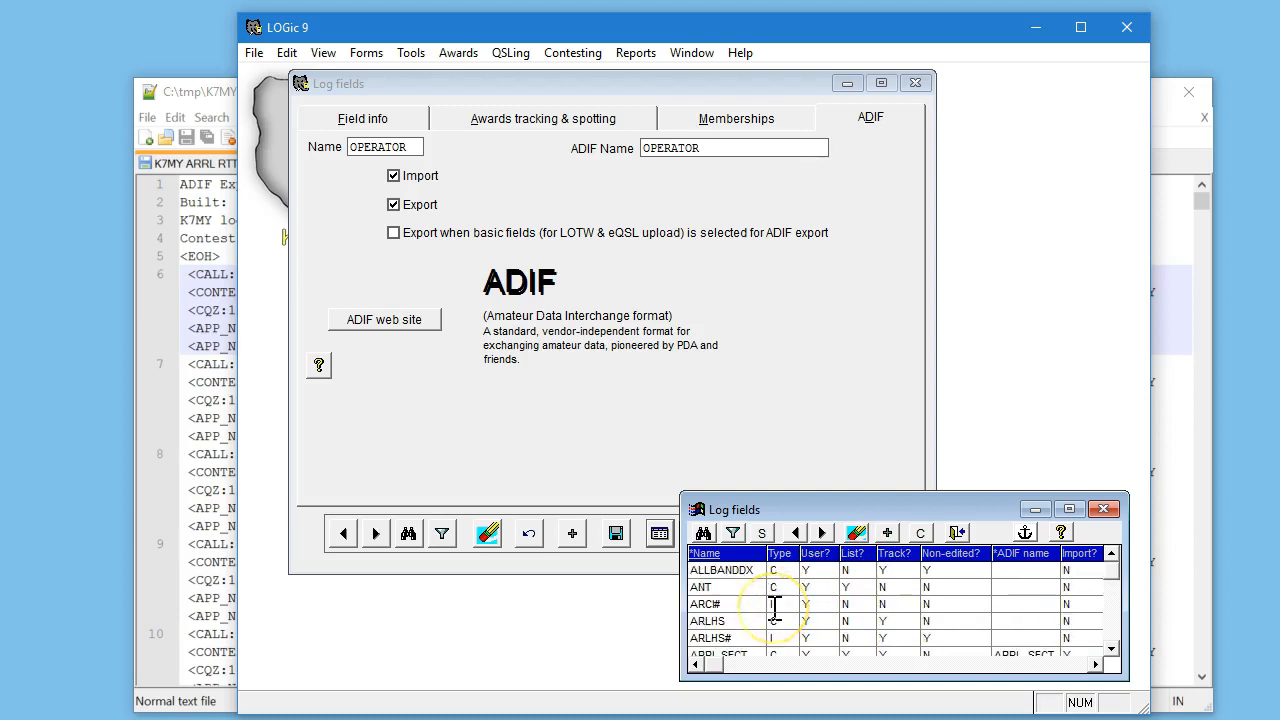
click(745, 618)
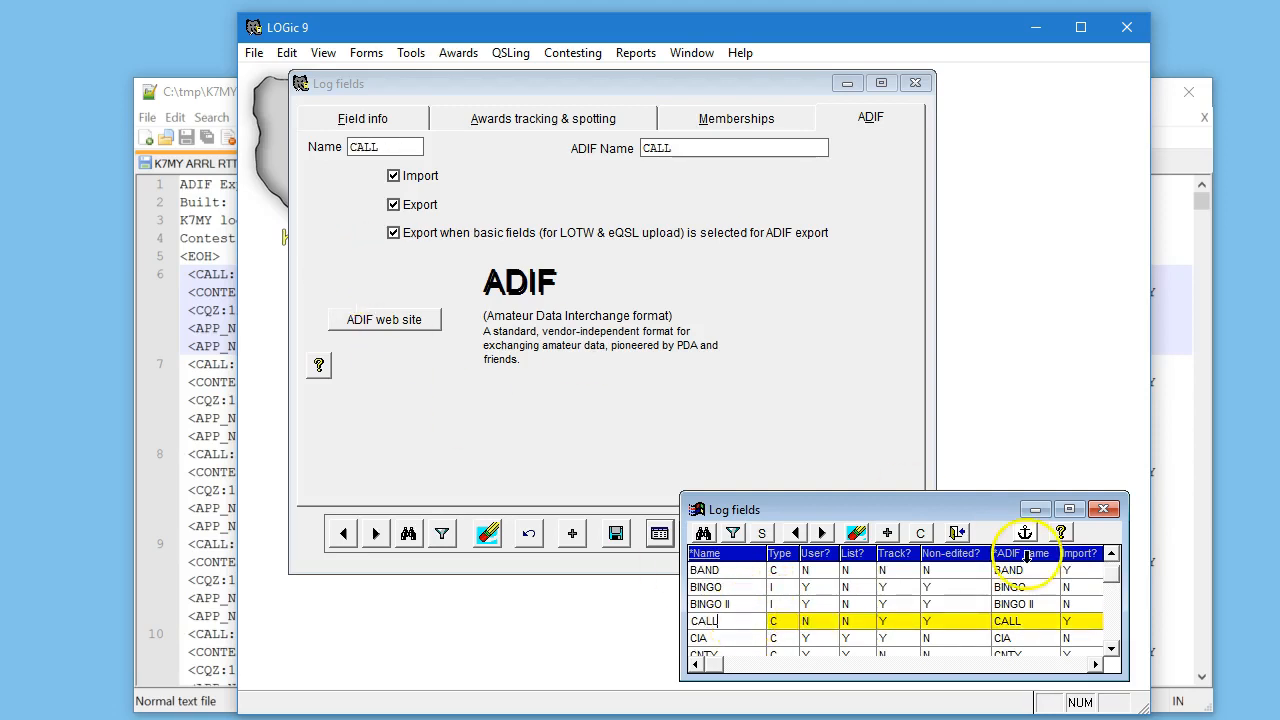
click(900, 637)
click(951, 600)
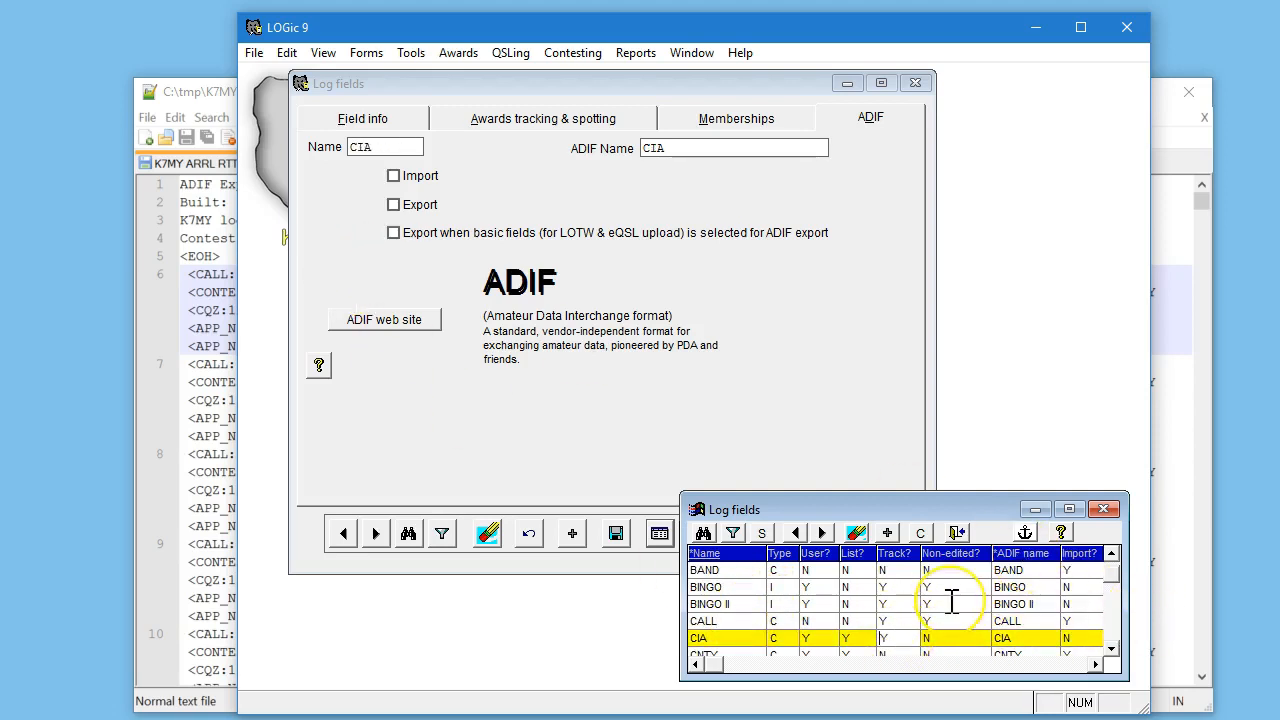
Go through the log fields from CNTY down to EMAIL and examine EMAIL's ADIF name and basic-fields export option
key(Down)
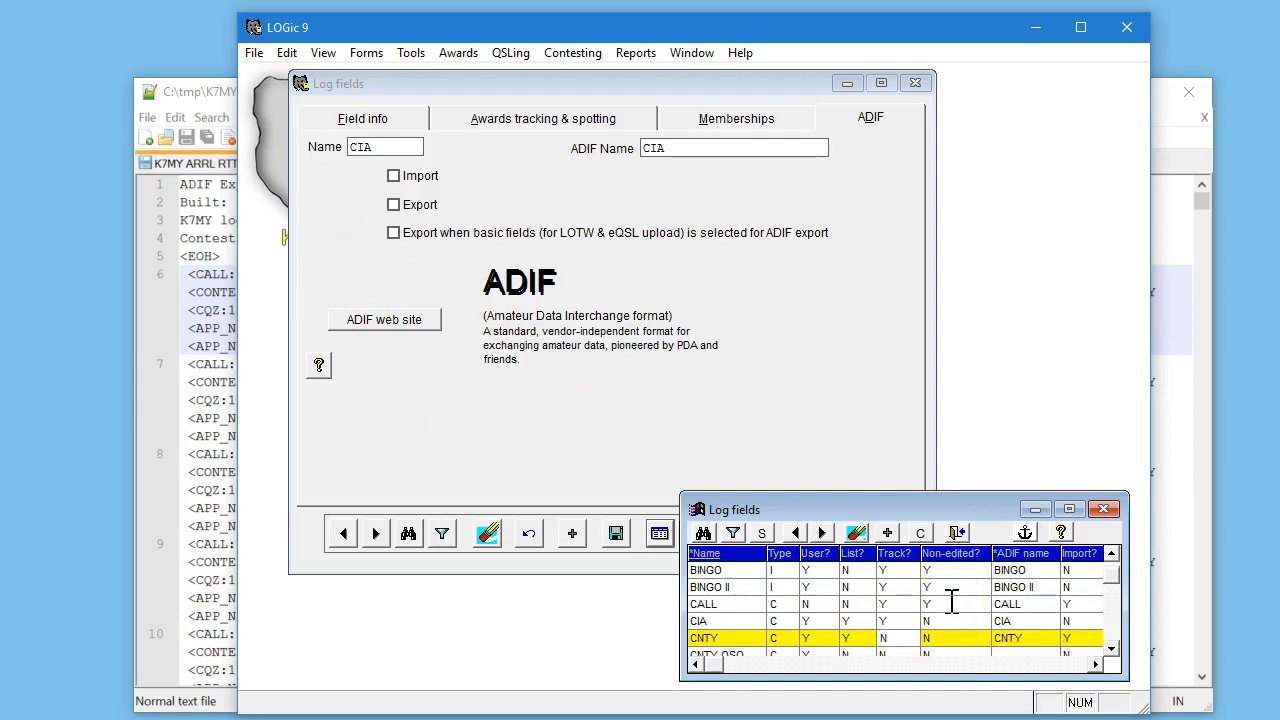
key(Down)
key(Down)
key(Down)
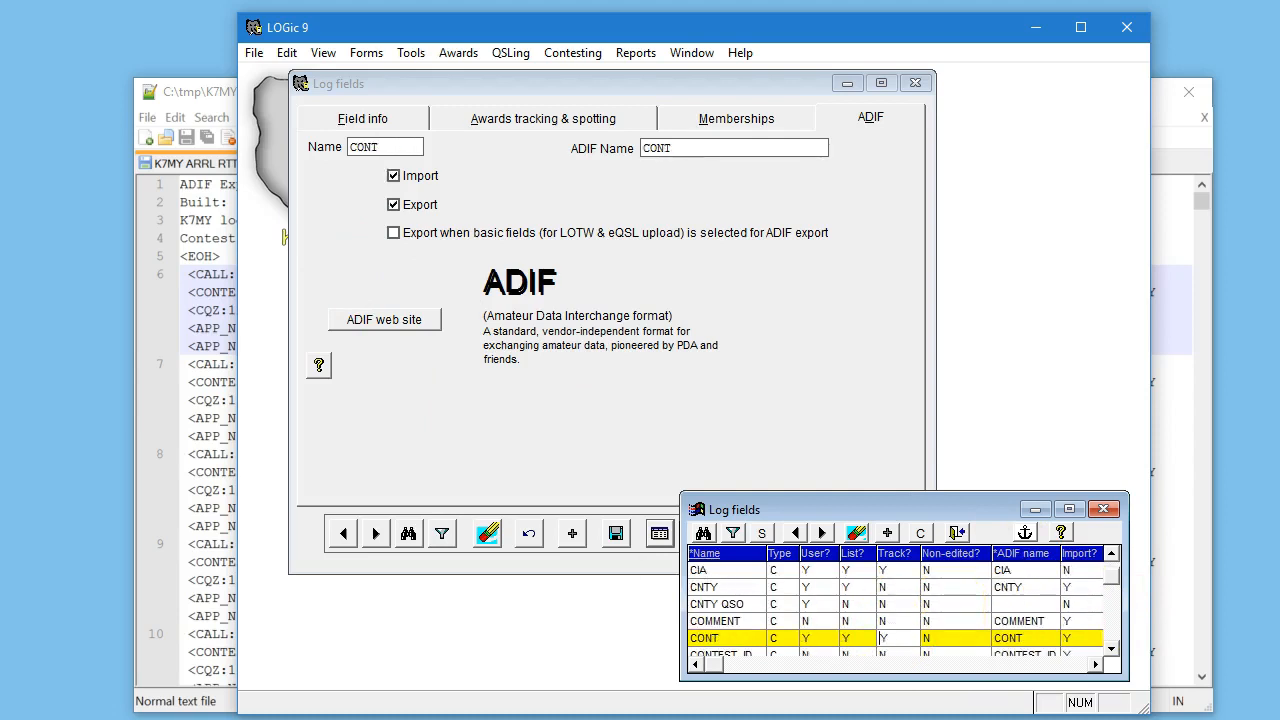
key(Down)
key(Down)
key(Down)
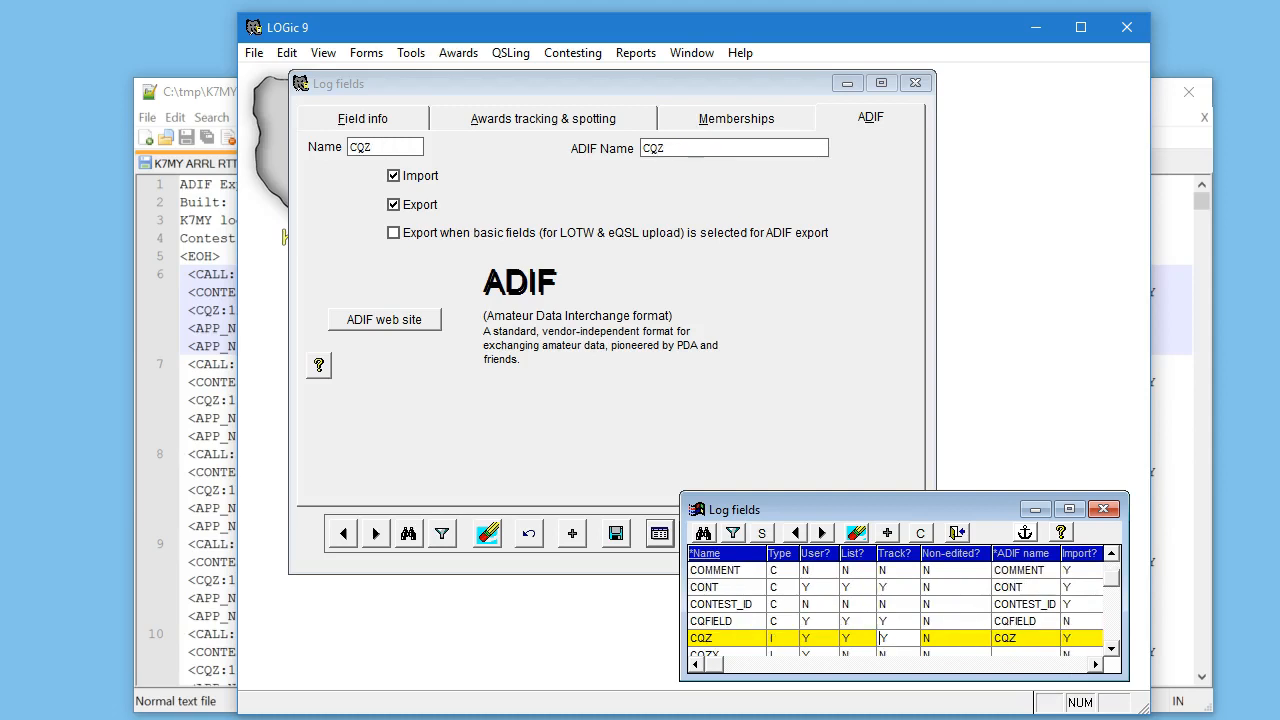
key(Down)
key(Down)
key(Down)
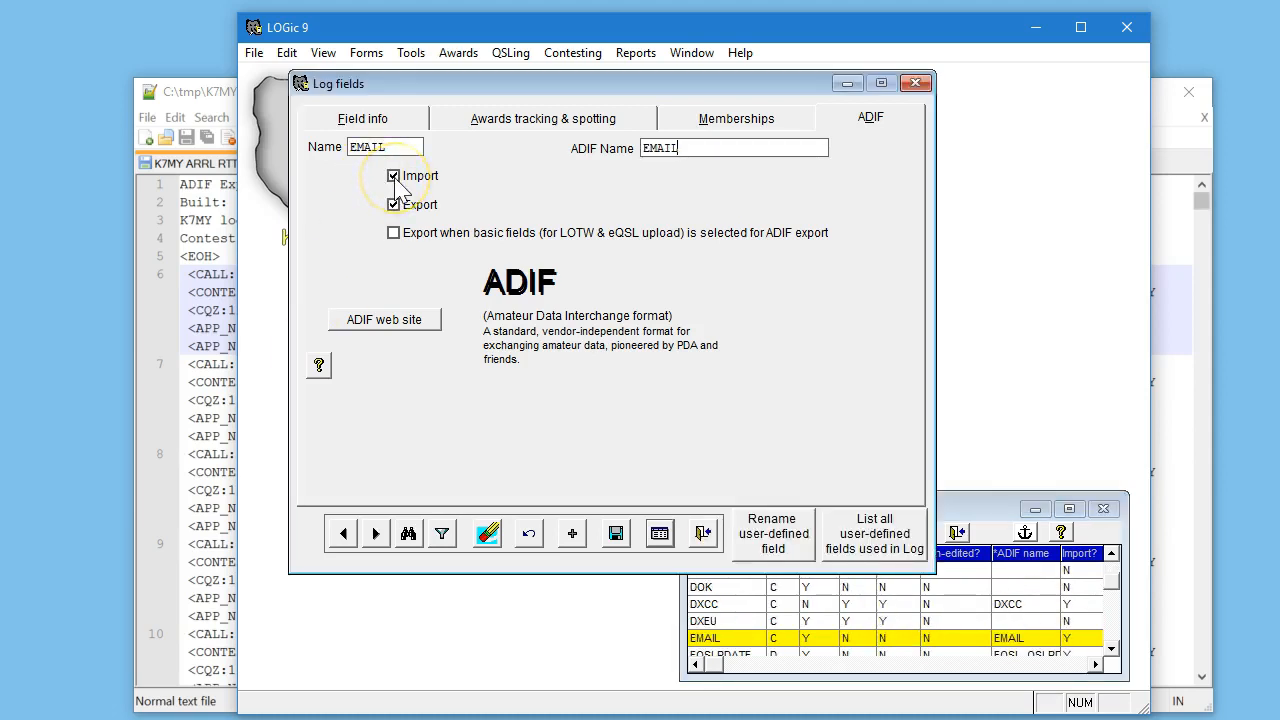
drag(692, 148, 645, 150)
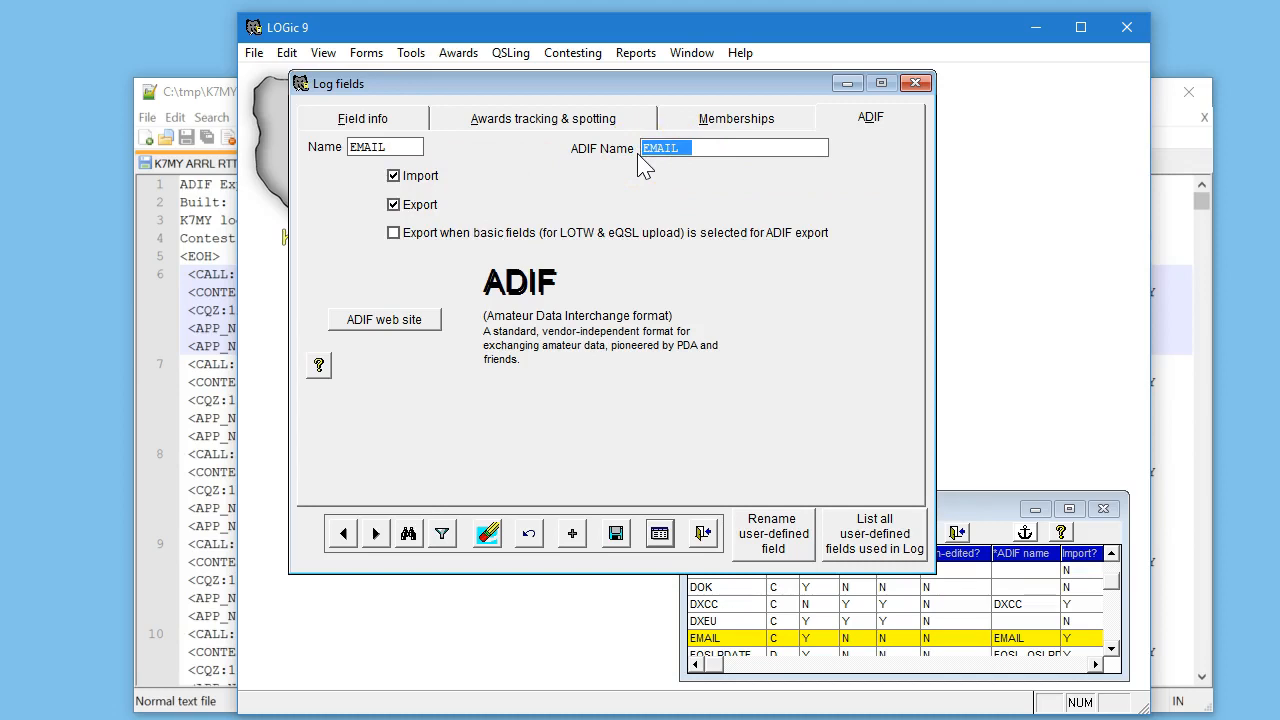
click(394, 233)
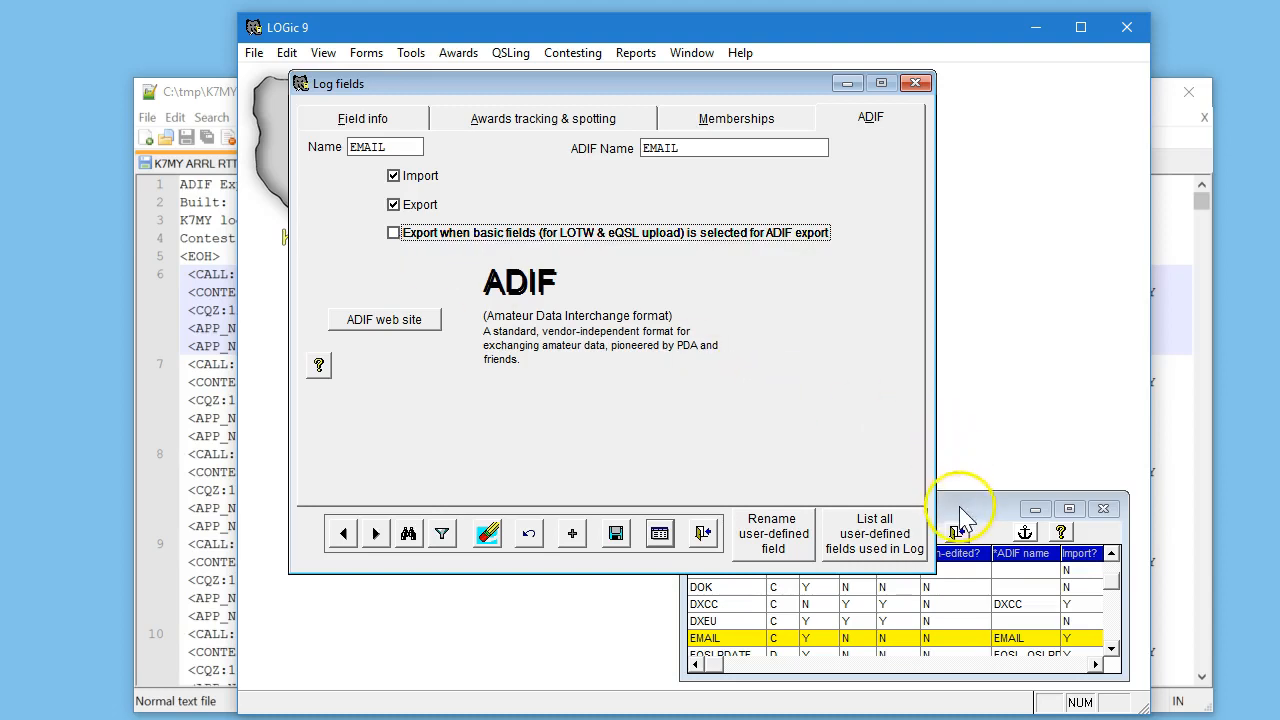
Move the field list higher and compare the basic-fields export option of the CALL, CNTY and CQZ fields
drag(957, 509, 953, 438)
scroll(895, 520, up, 4)
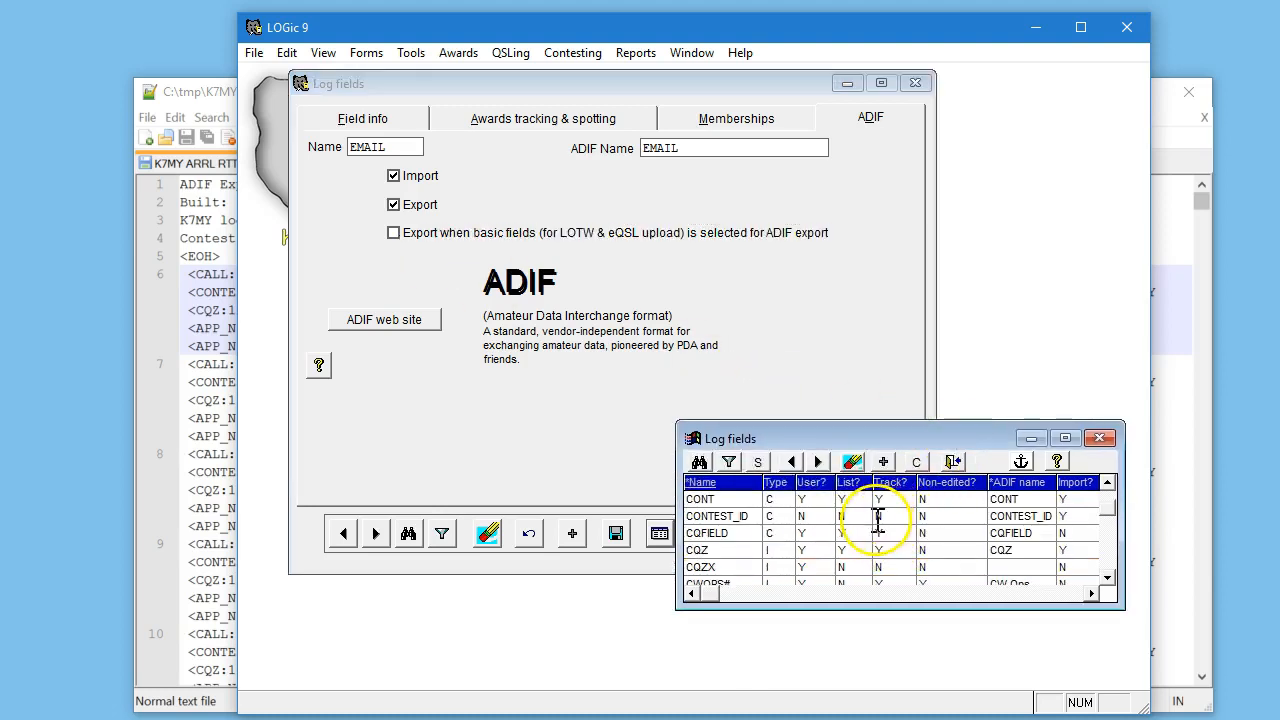
scroll(856, 530, up, 1)
click(845, 516)
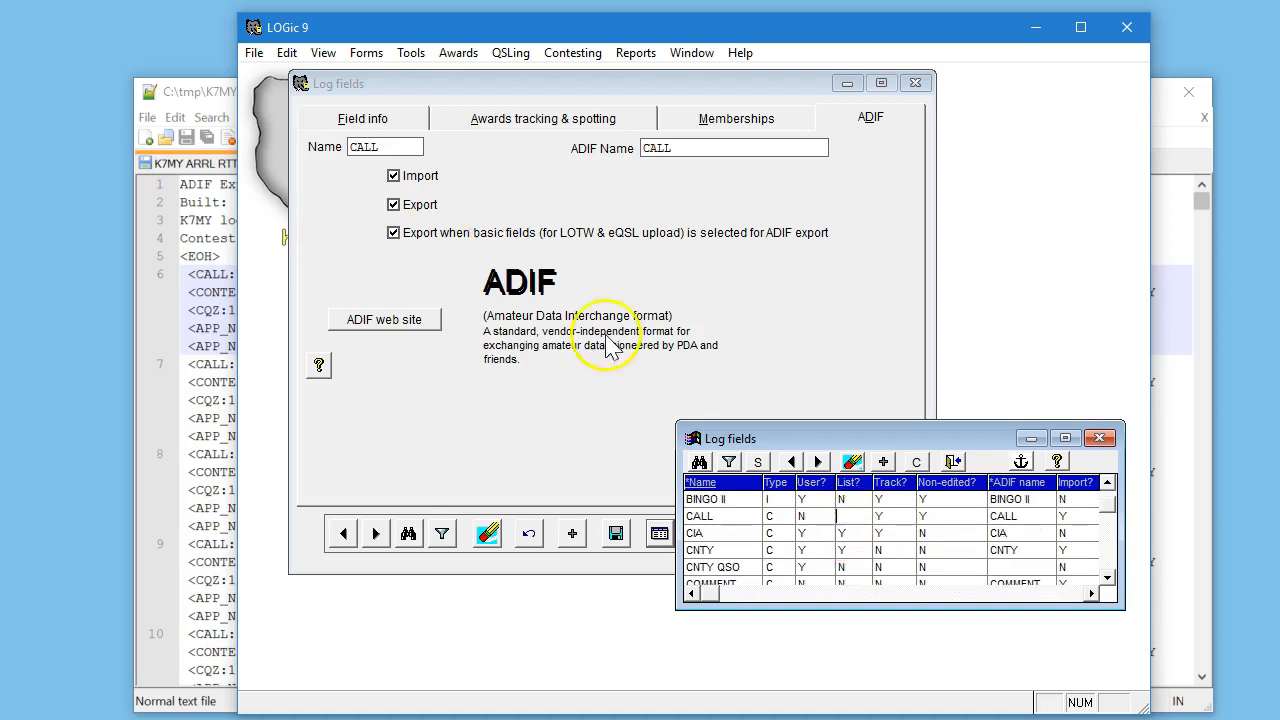
click(735, 550)
scroll(810, 563, down, 2)
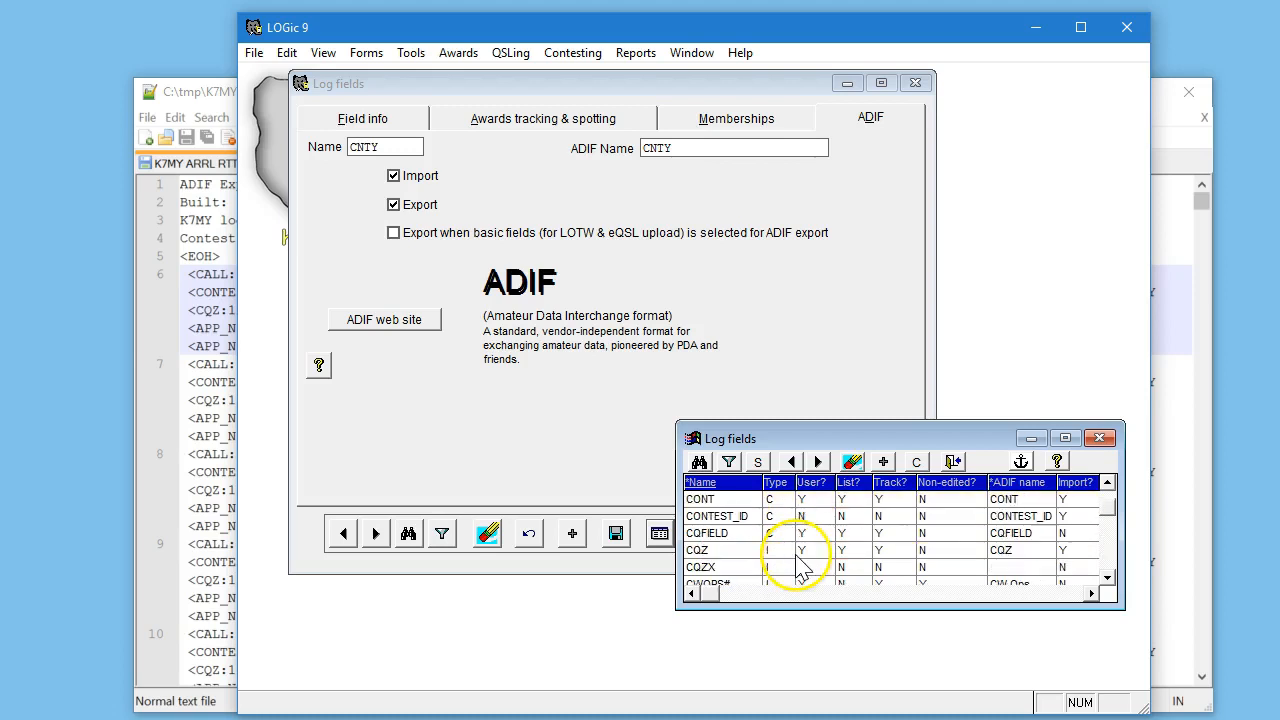
mouse_move(412, 243)
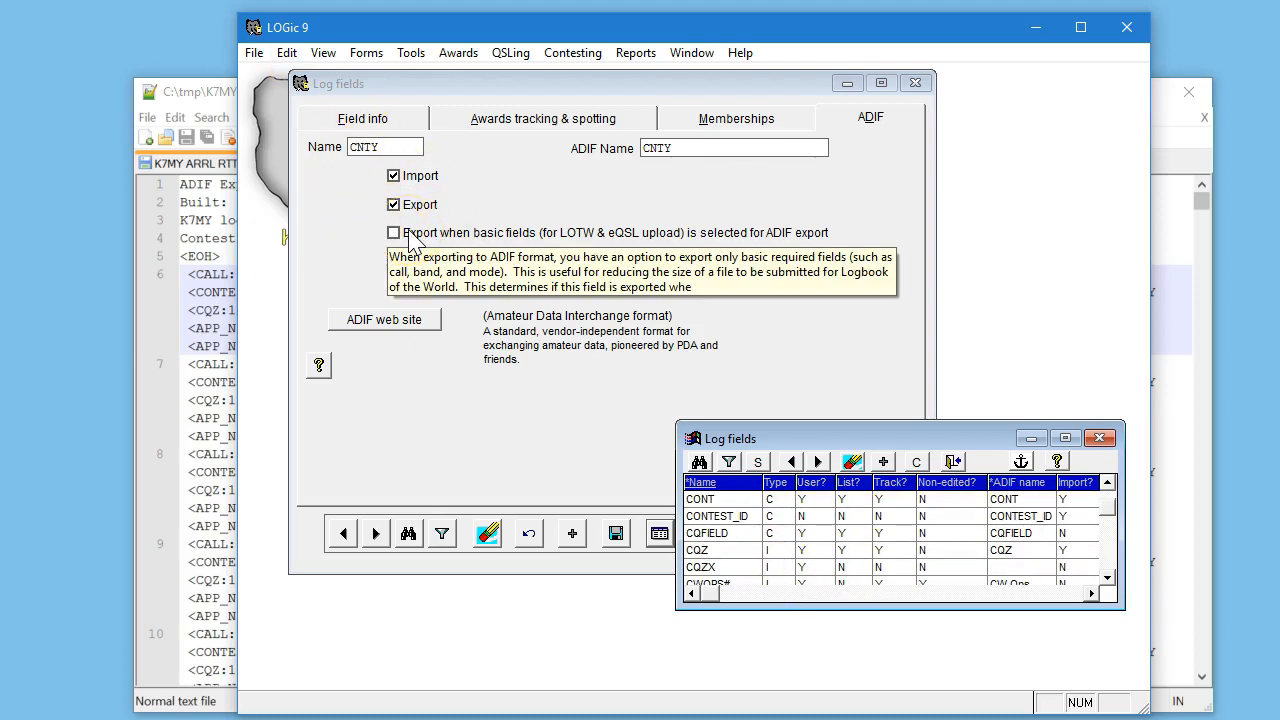
click(710, 550)
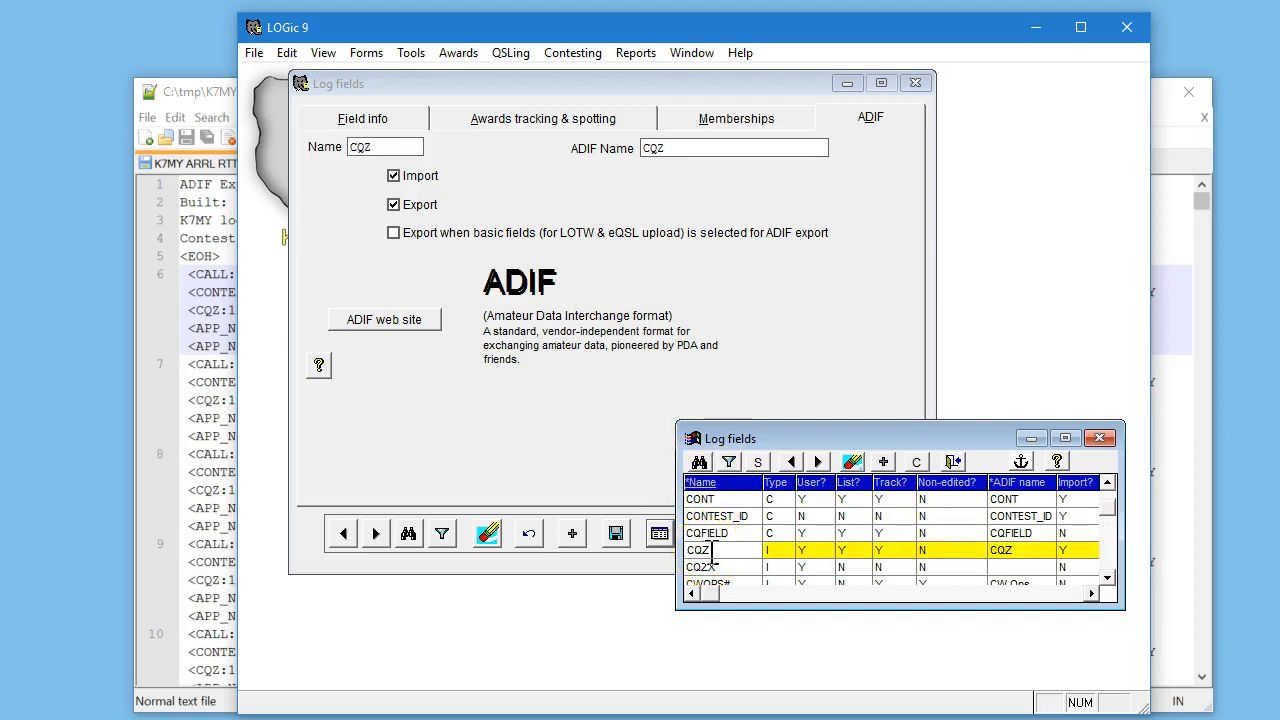
mouse_move(398, 245)
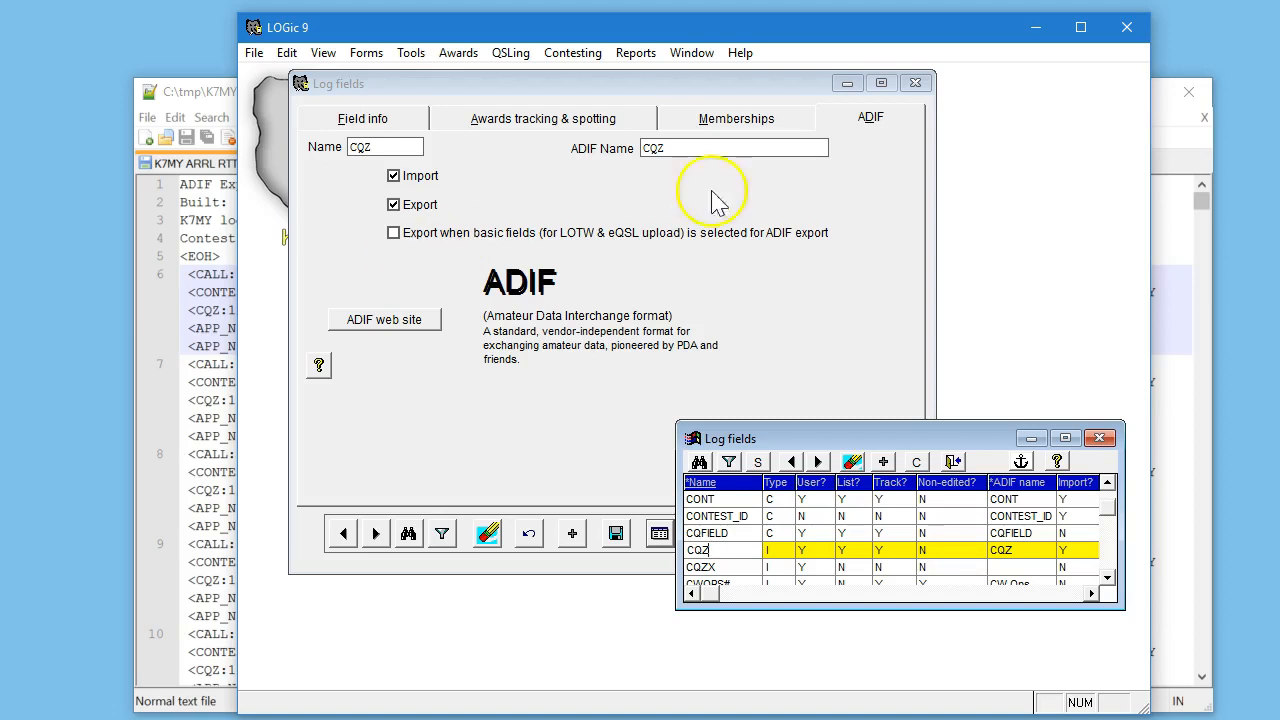
Close the Log fields window, shift the LOGic window aside and open the setup table of operating modes
click(917, 84)
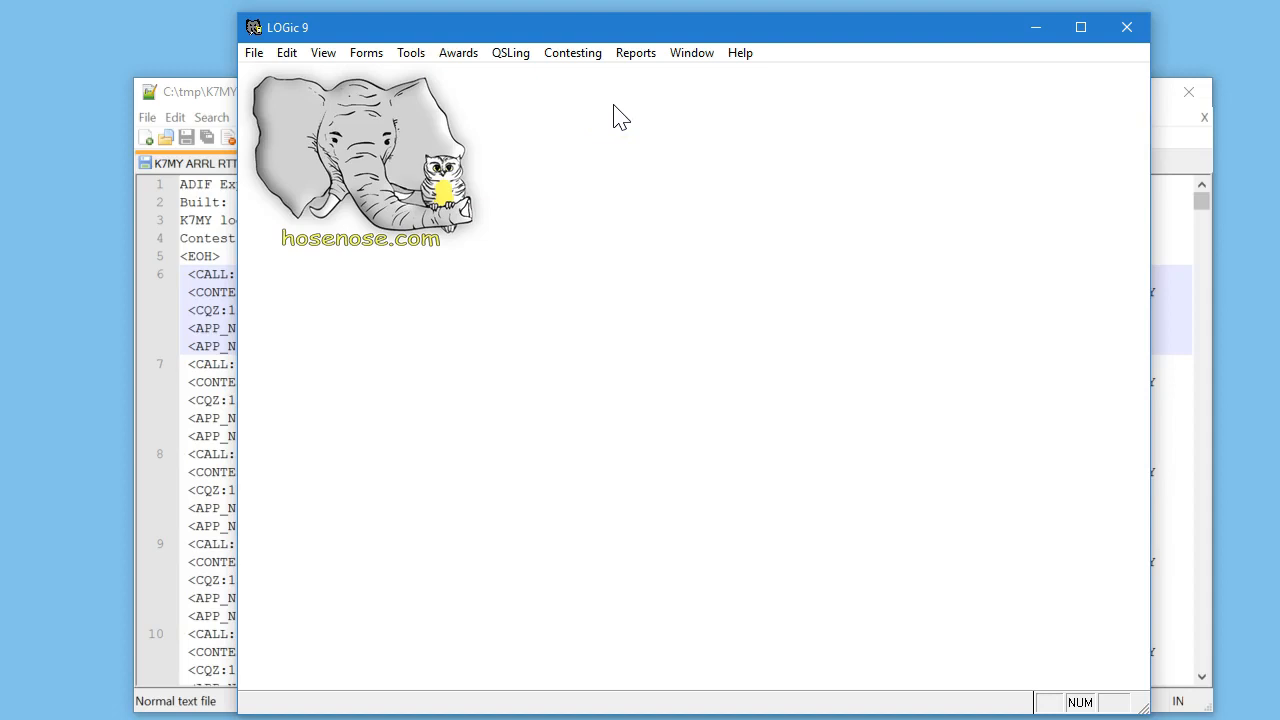
click(411, 53)
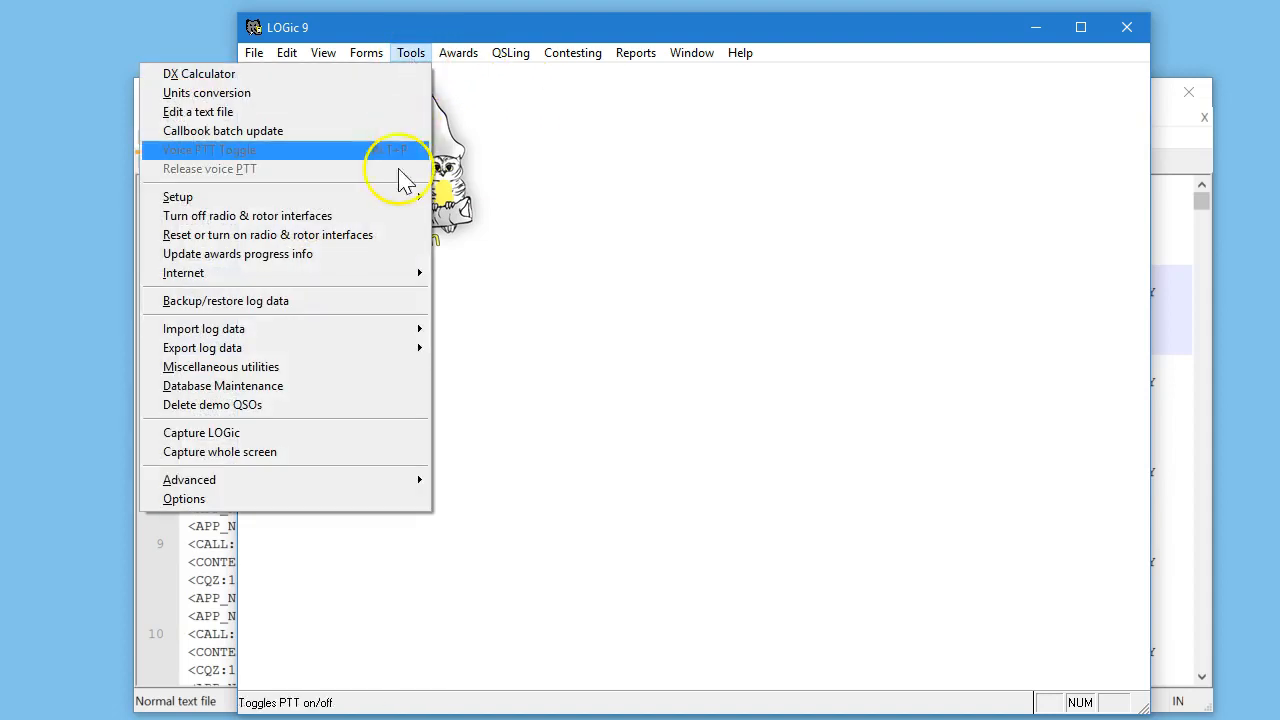
click(403, 200)
click(520, 52)
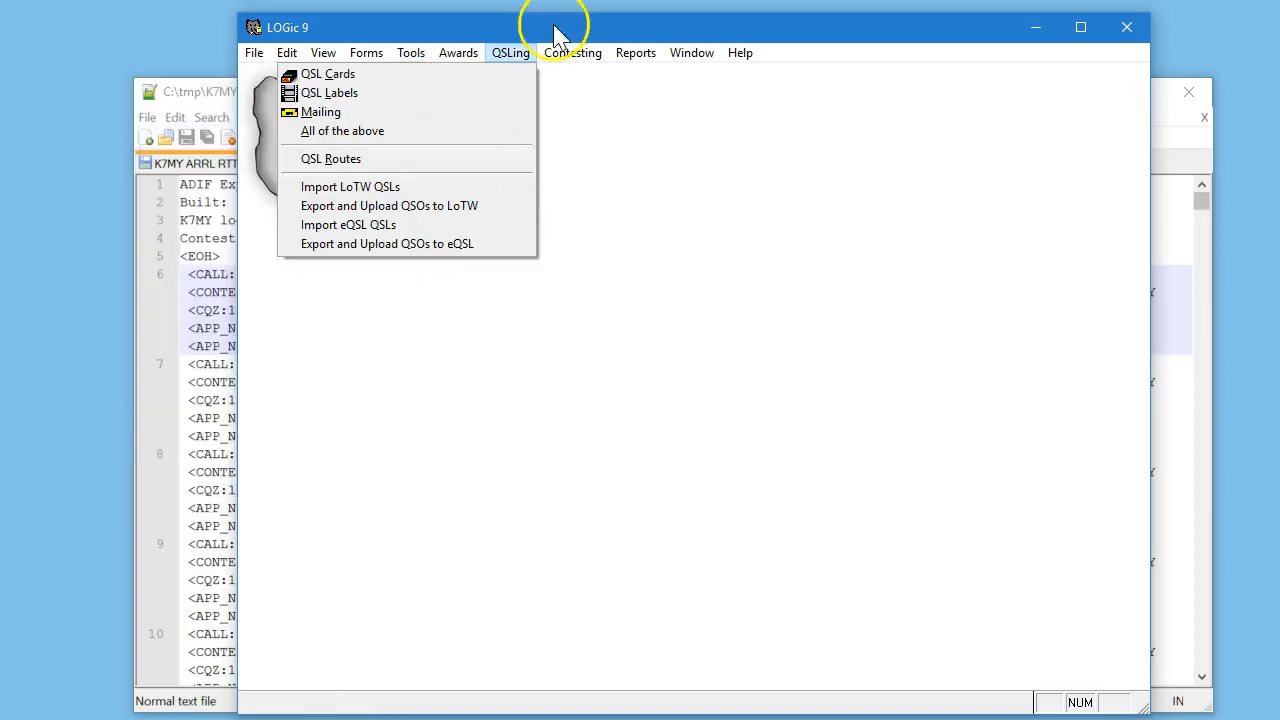
drag(557, 36, 745, 38)
click(600, 62)
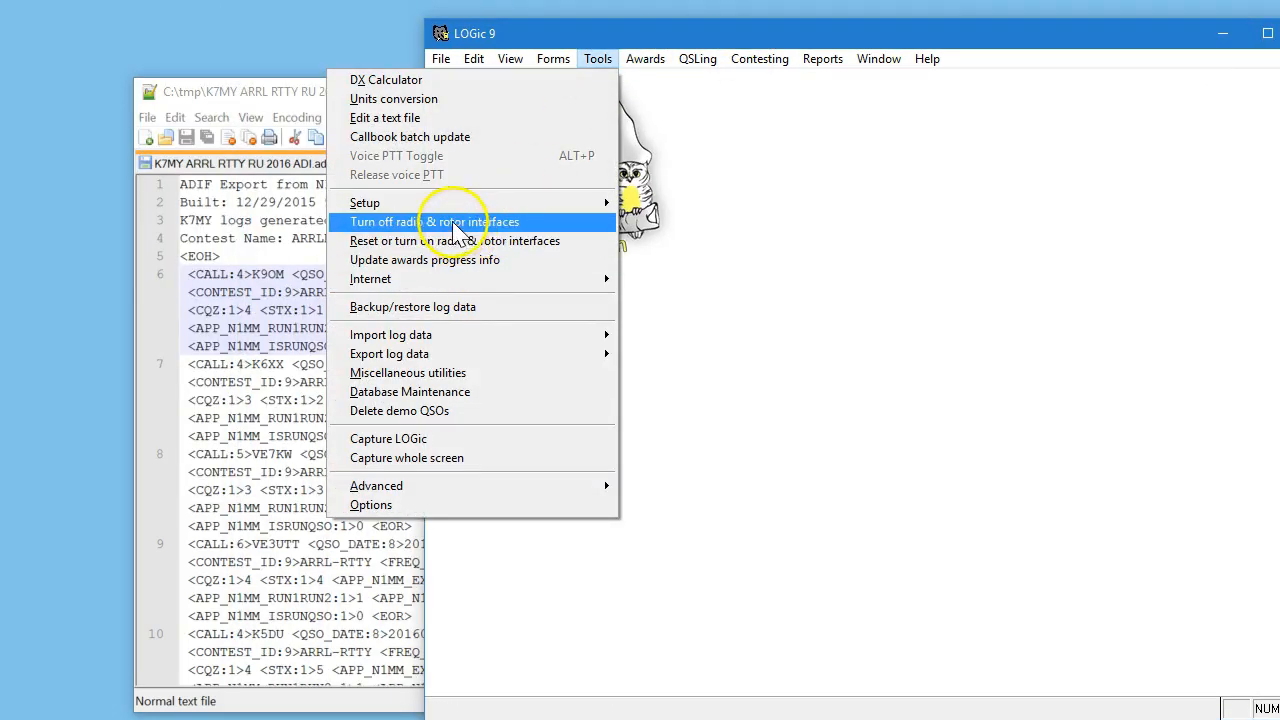
mouse_move(446, 206)
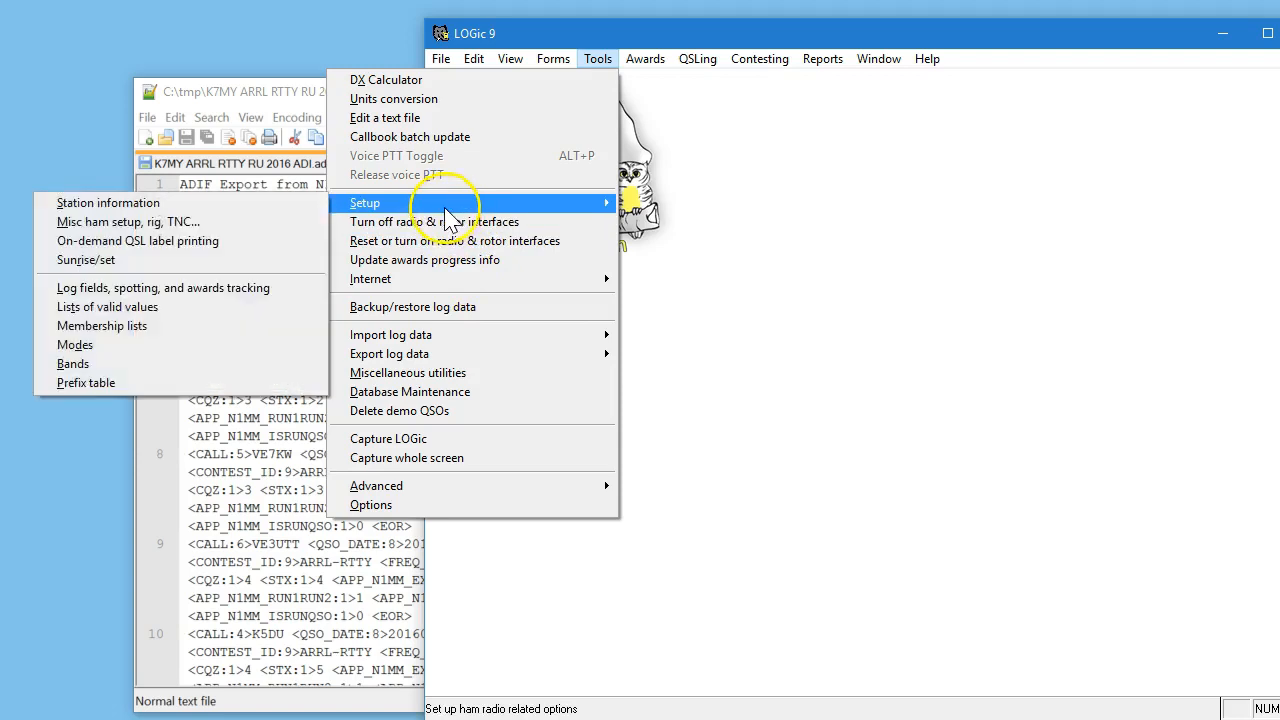
click(128, 344)
Examine the actual modes ATV, CW and FAX and compare the awards-tracking modes assigned to CW and AMTOR
click(510, 216)
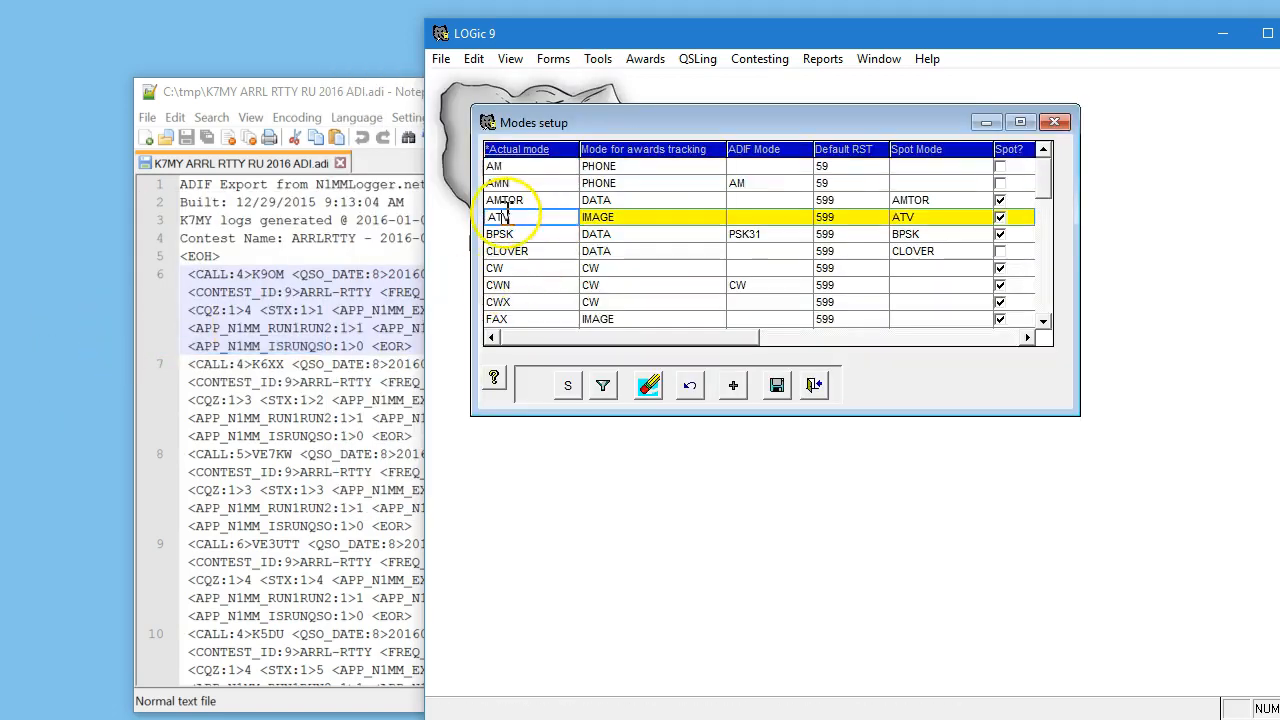
click(512, 270)
click(522, 318)
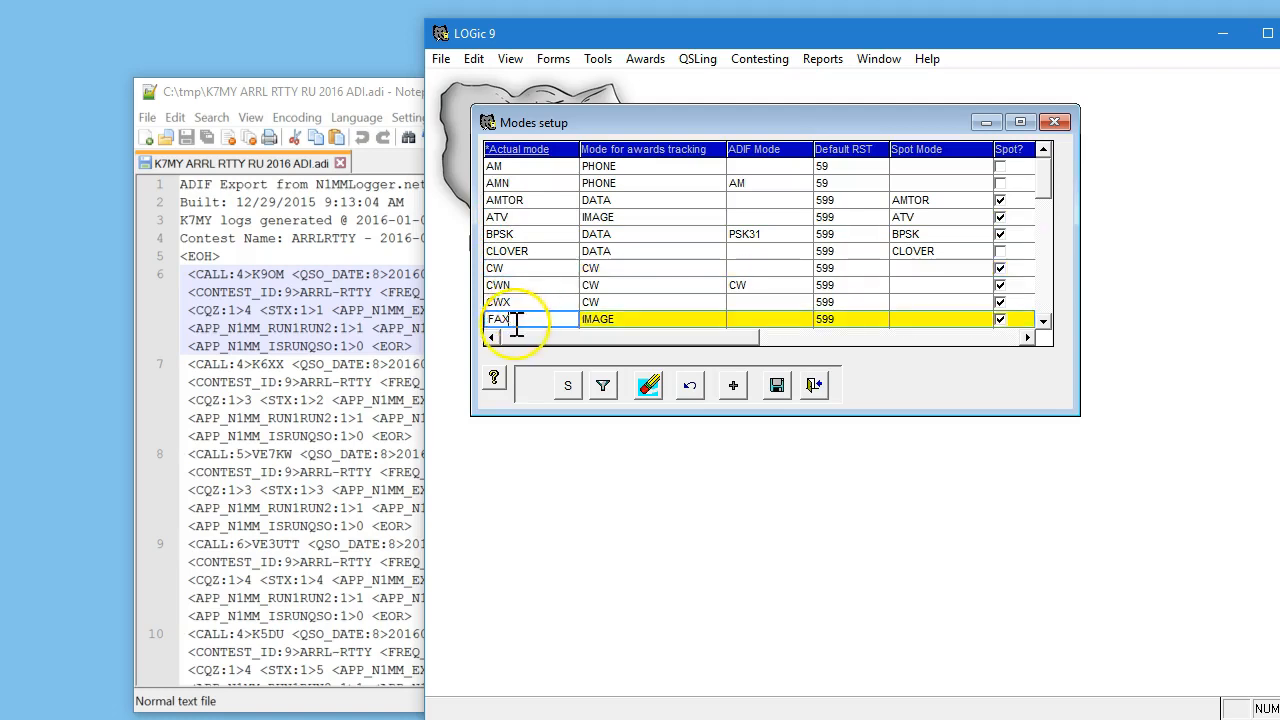
click(603, 268)
click(616, 203)
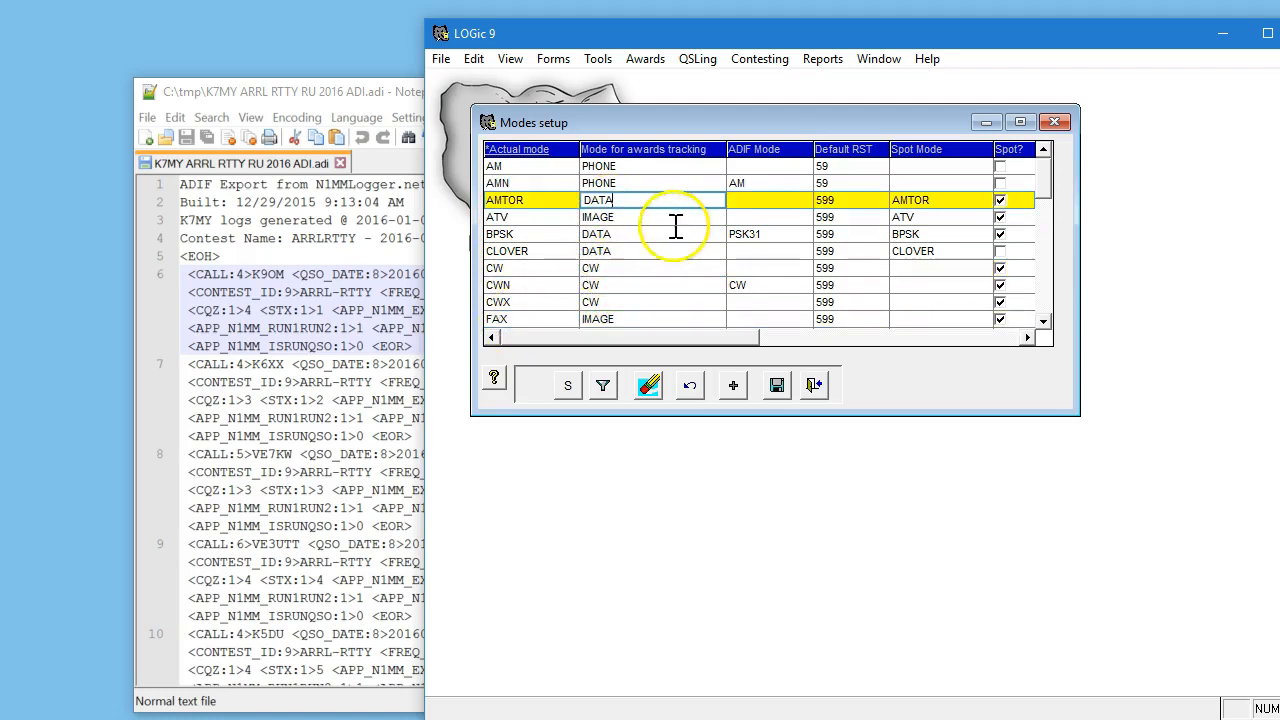
Examine the ADIF mode assigned to the AMN mode and compare it with its actual mode name
click(750, 182)
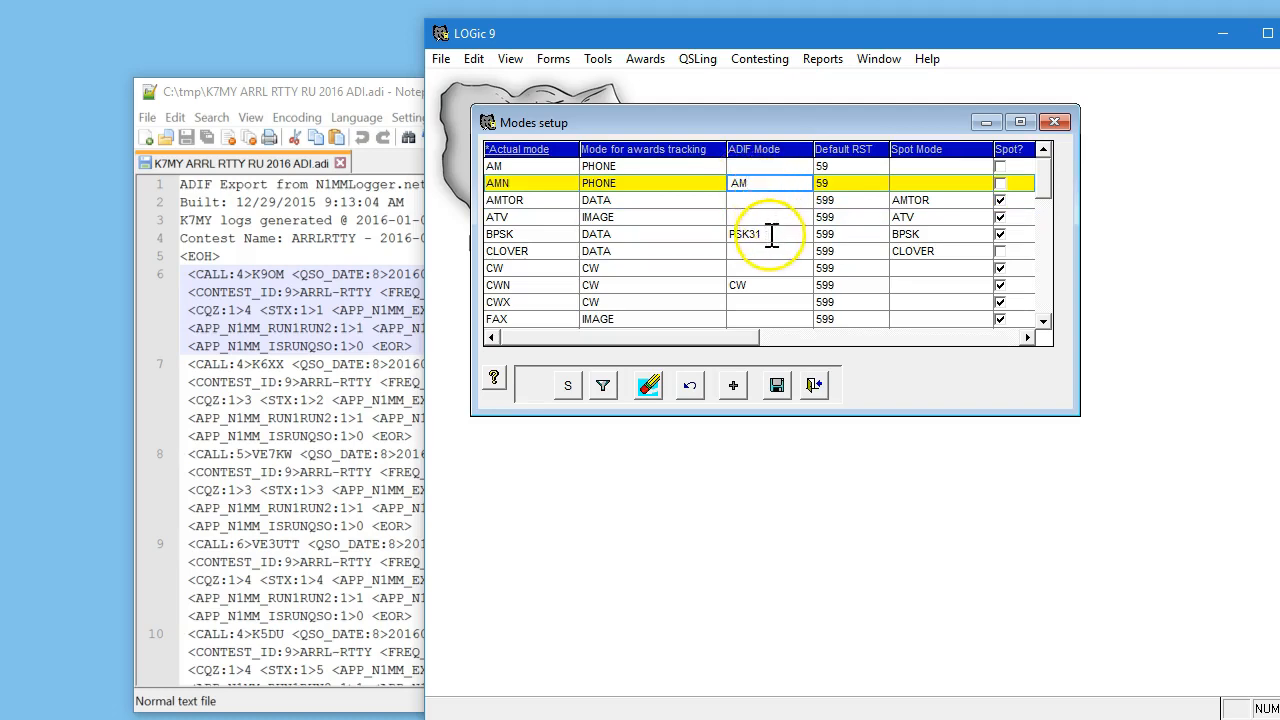
click(762, 186)
drag(760, 186, 731, 185)
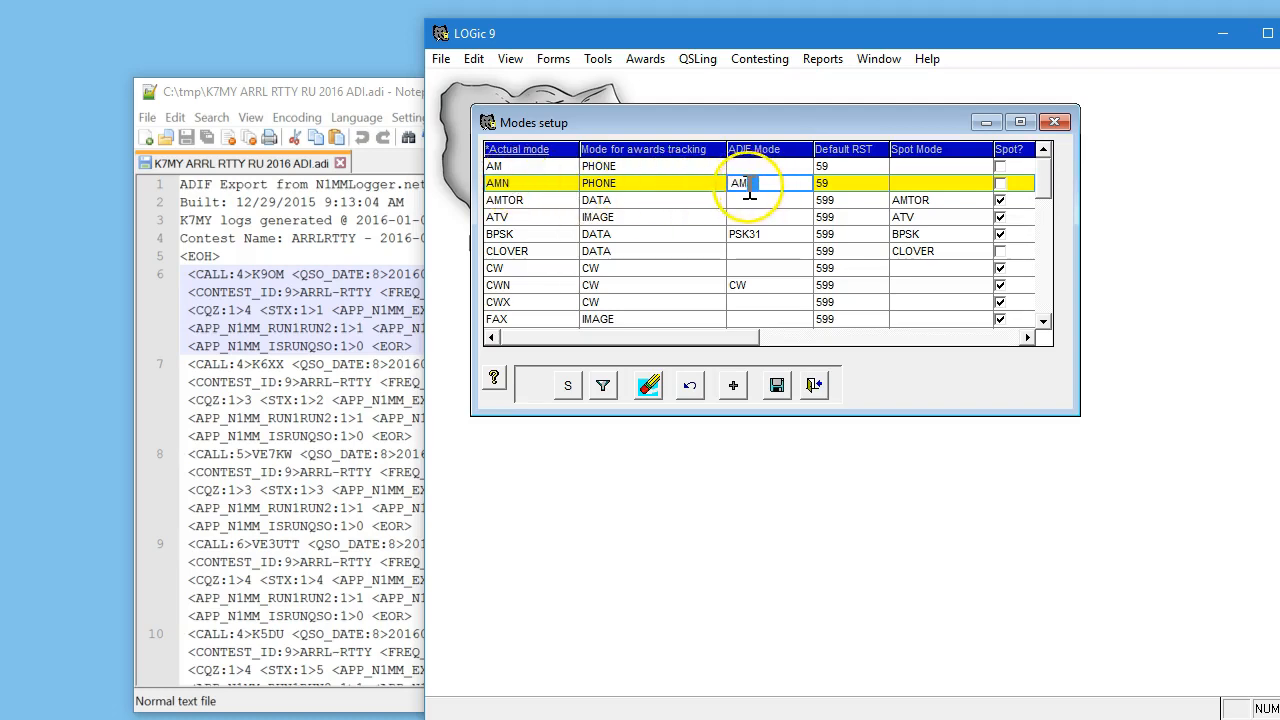
click(505, 183)
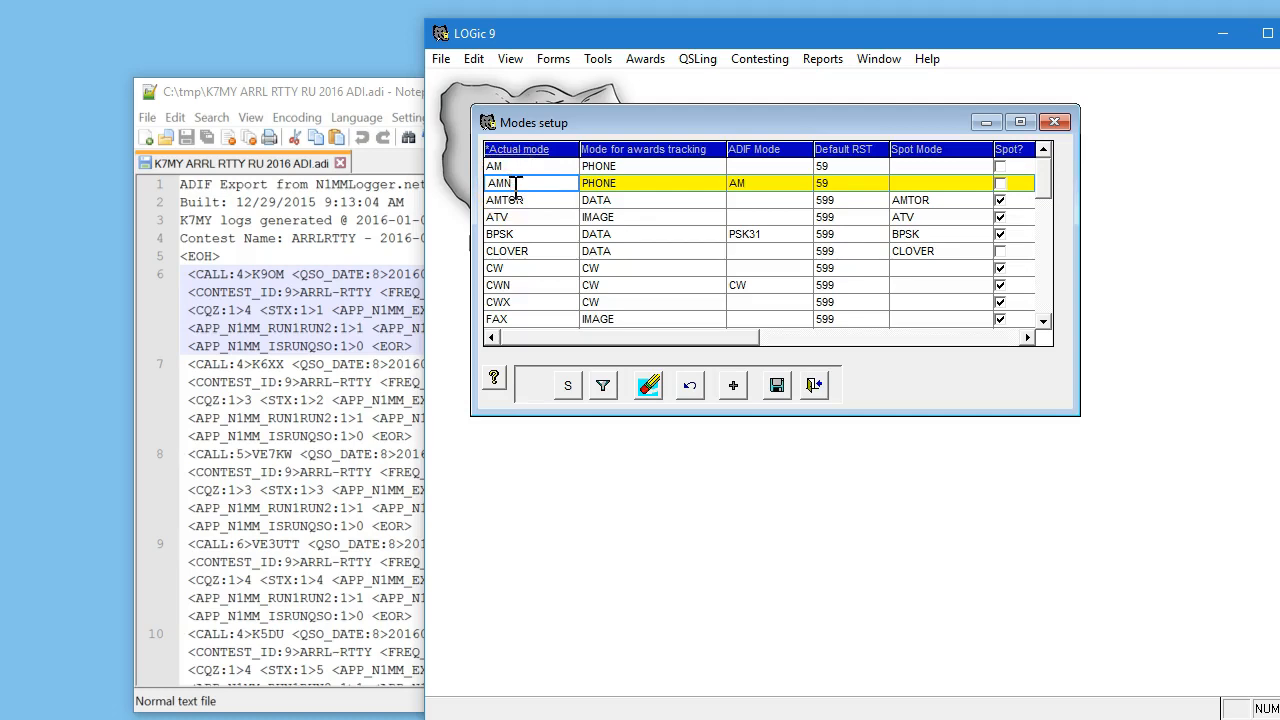
Compare the ADIF modes assigned to CWN and BPSK with their actual and awards-tracking modes
click(1045, 324)
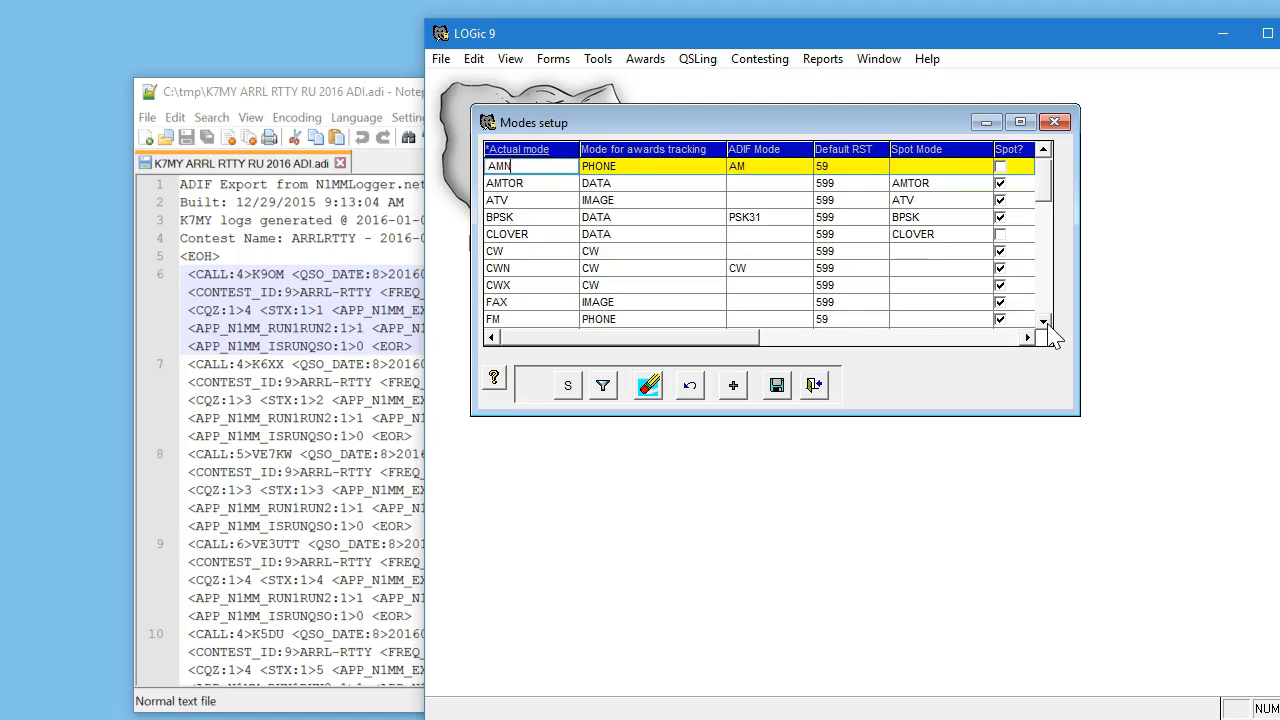
click(595, 269)
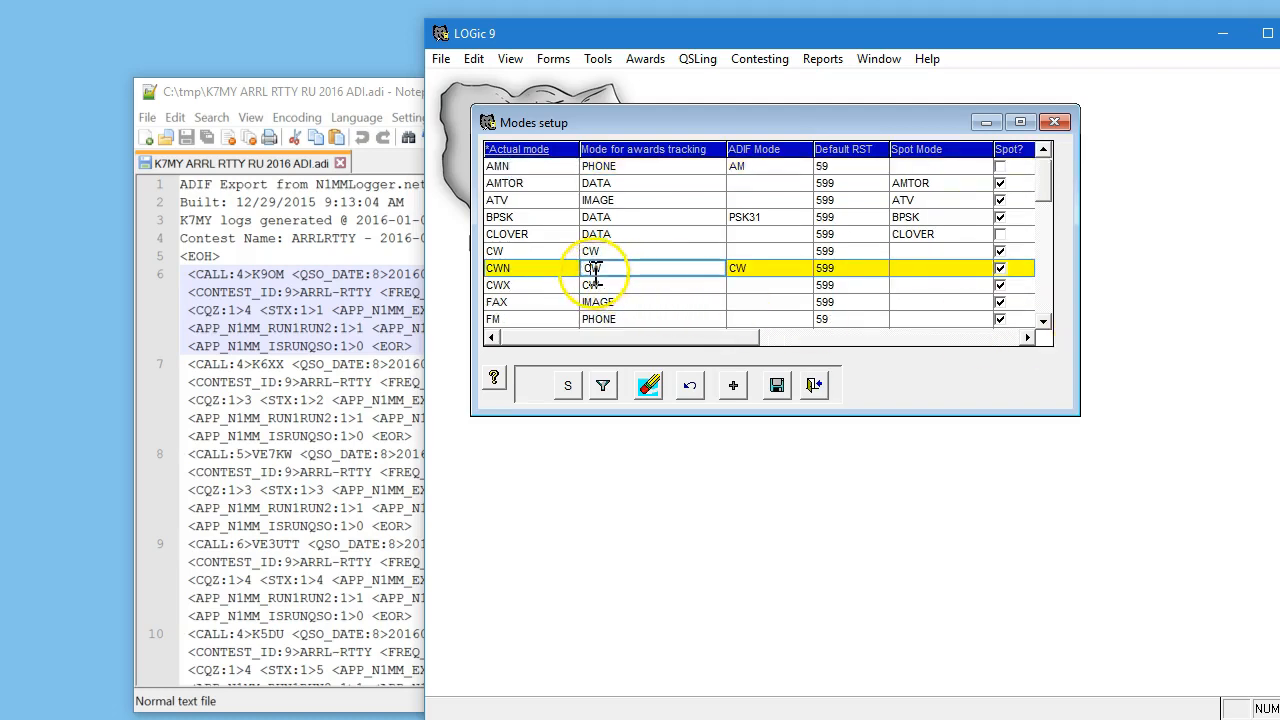
click(765, 217)
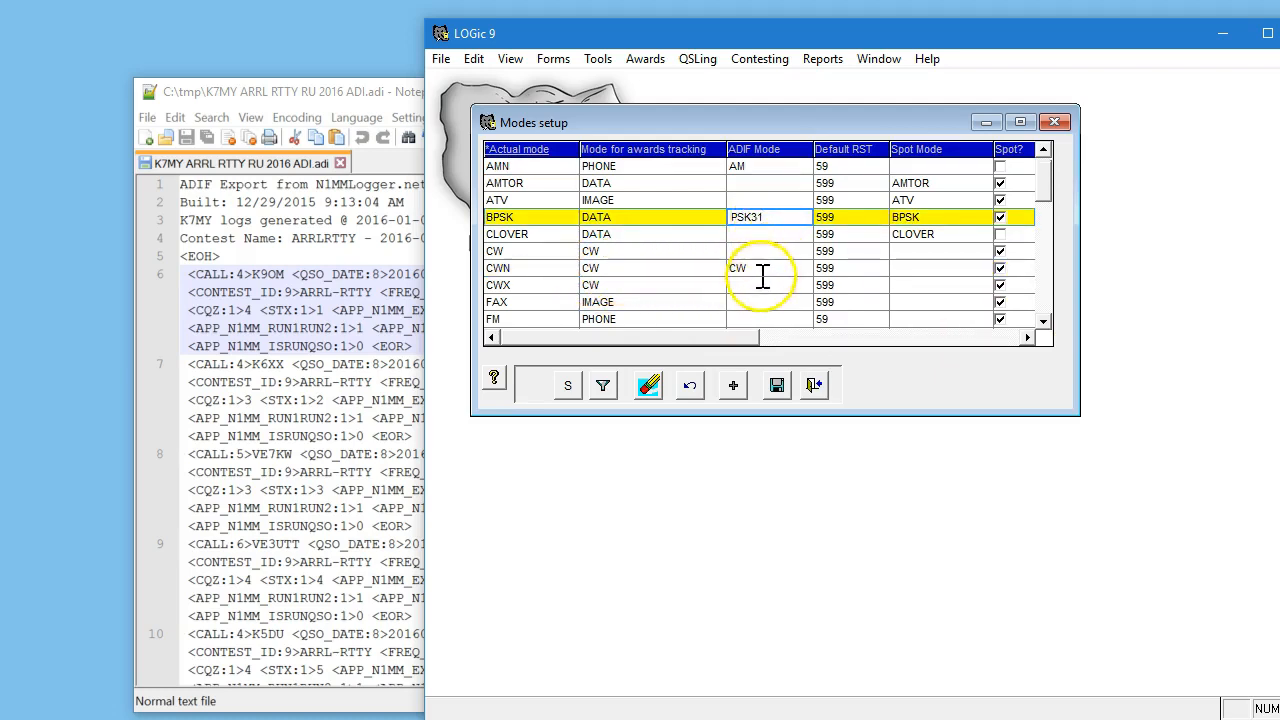
click(745, 269)
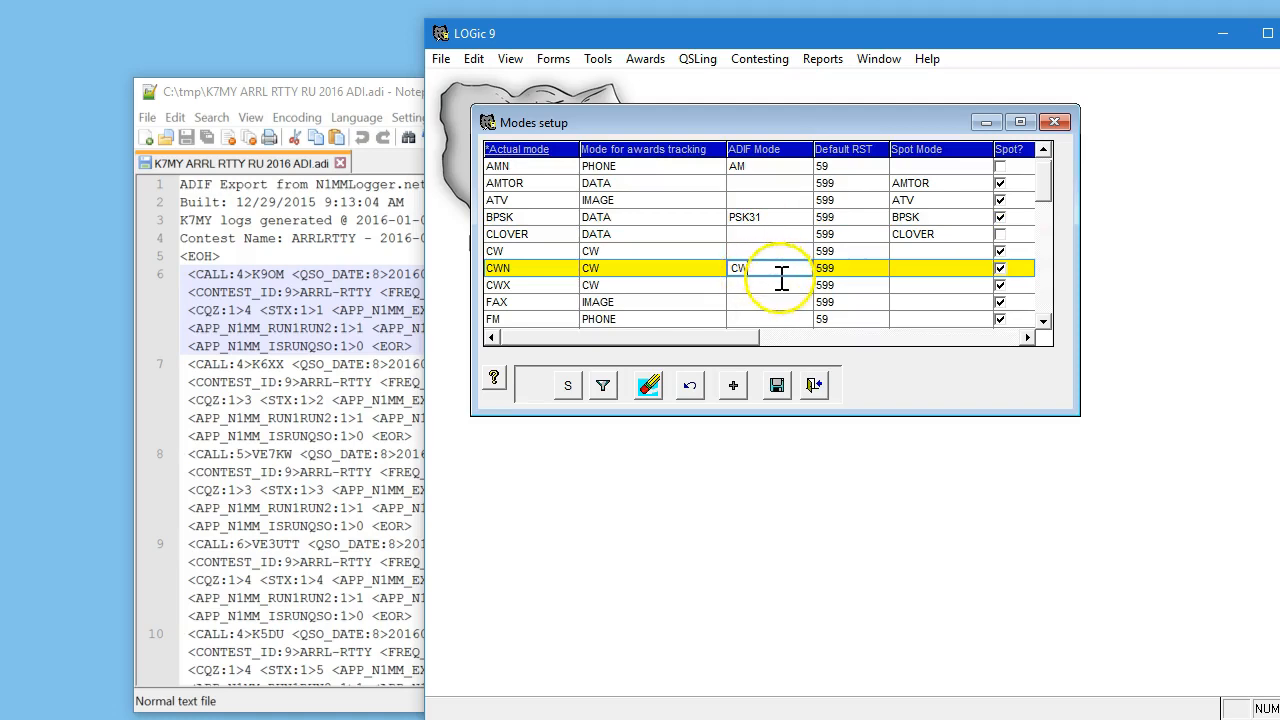
click(773, 217)
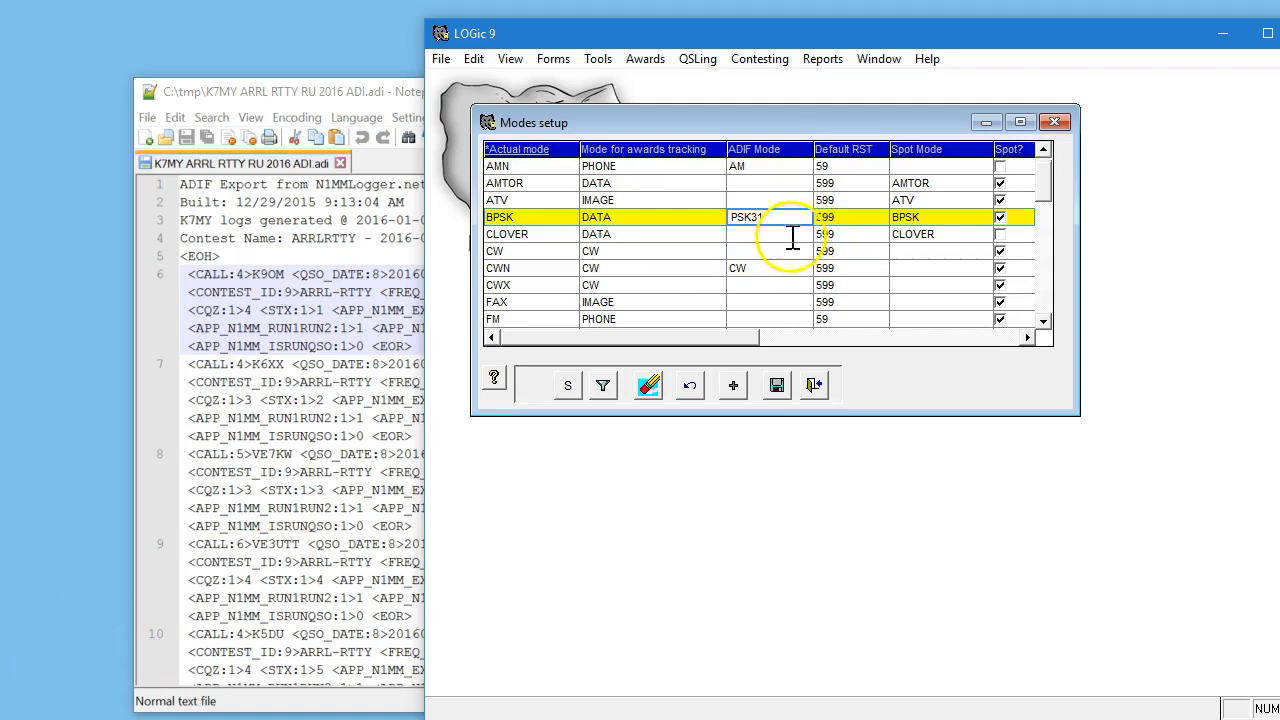
Move the LOGic window back over the desktop, switch to Notepad++ and close it with the contest ADIF file
drag(778, 30, 663, 29)
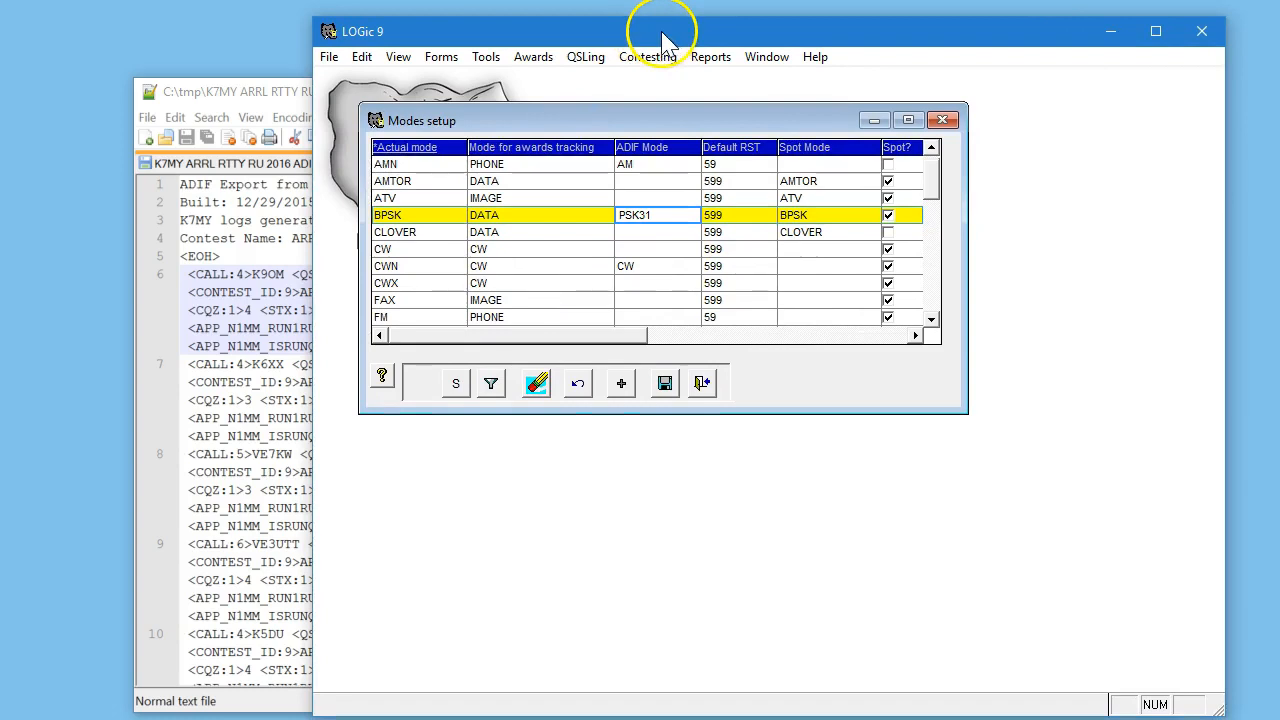
click(357, 91)
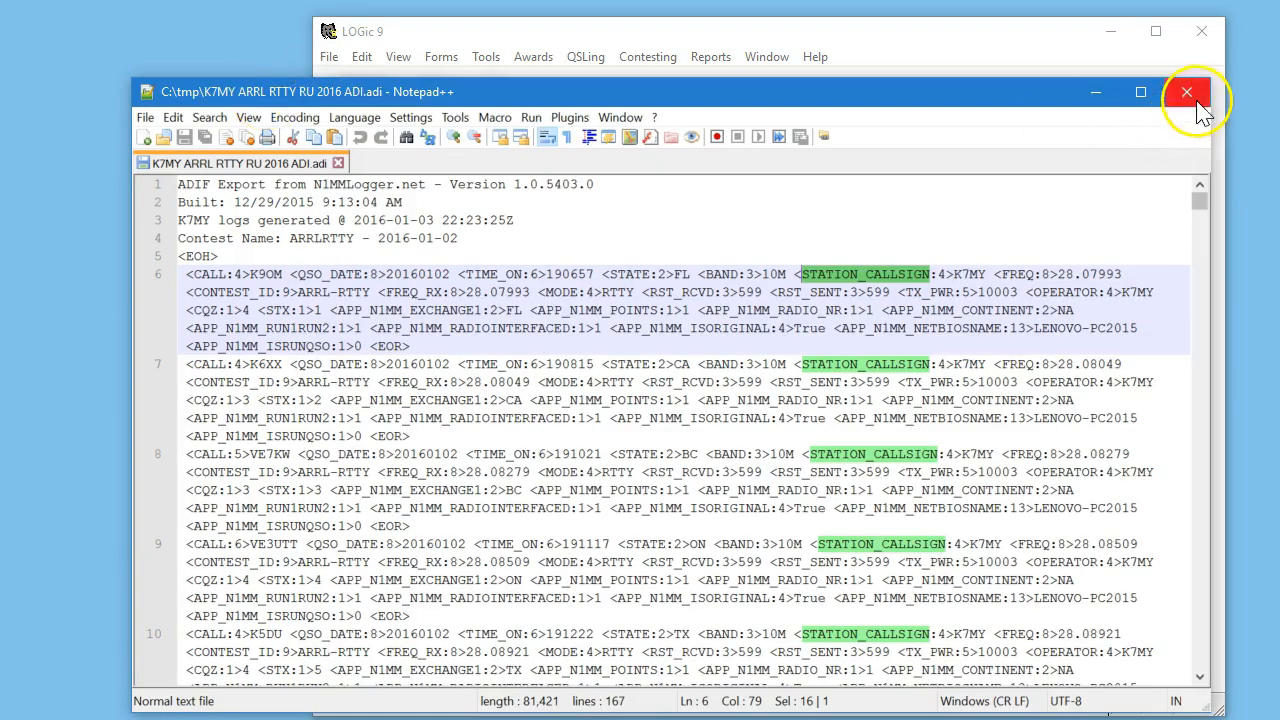
click(1189, 92)
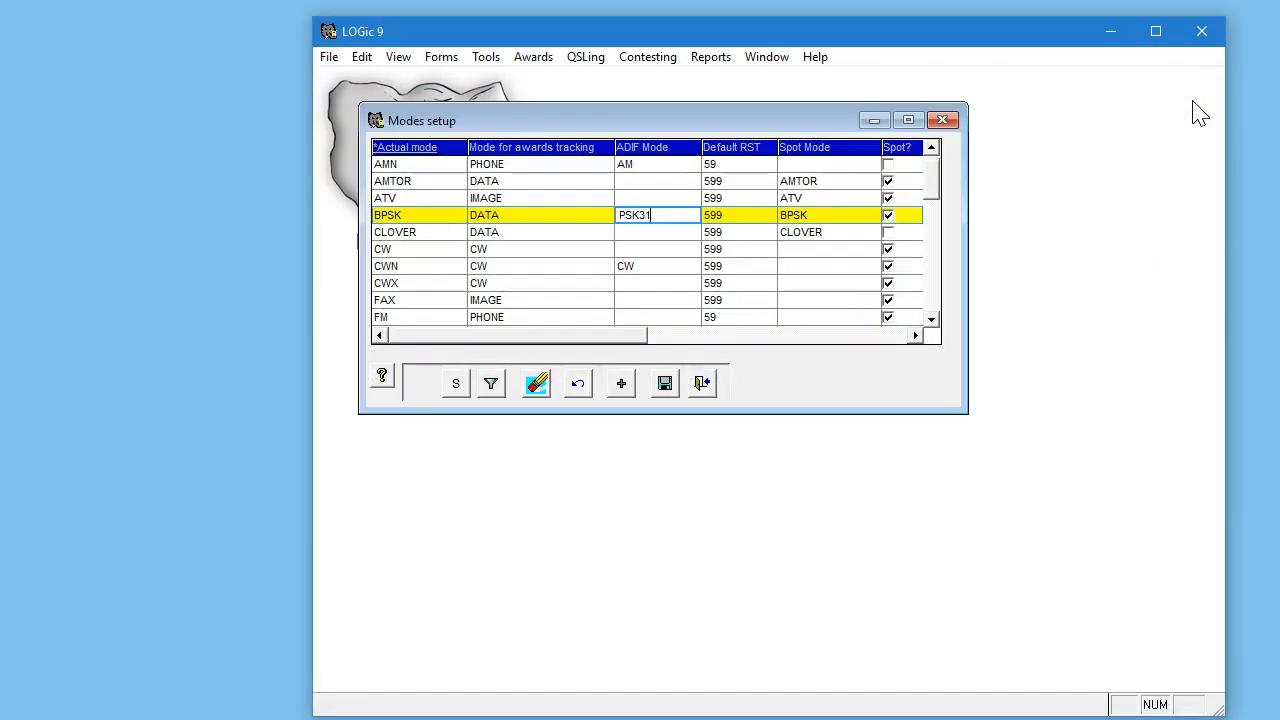